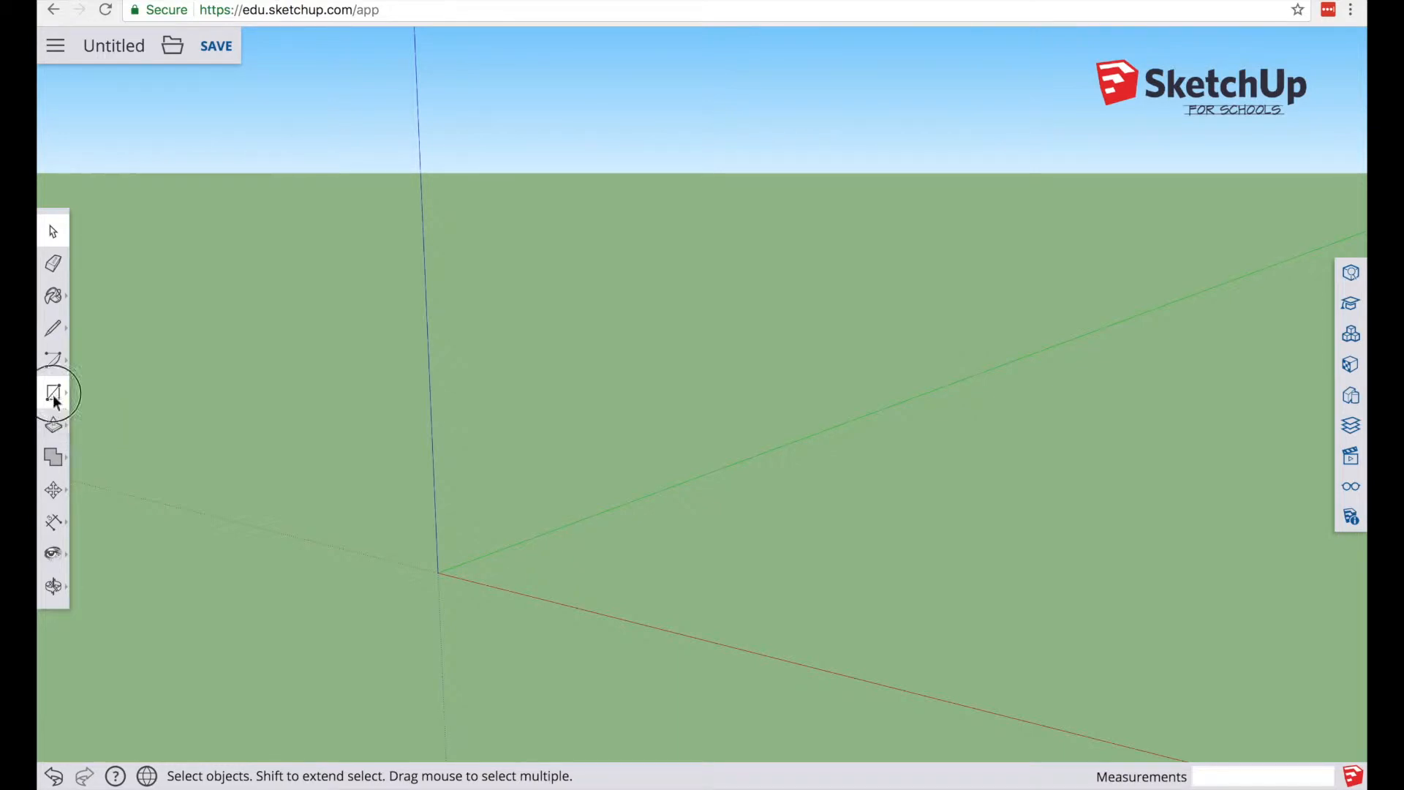
Step: Draw a 400 by 30 mm rectangle on the ground plane near the origin
{"action": "left_click", "coordinate": [54, 395]}
{"action": "left_click", "coordinate": [106, 320]}
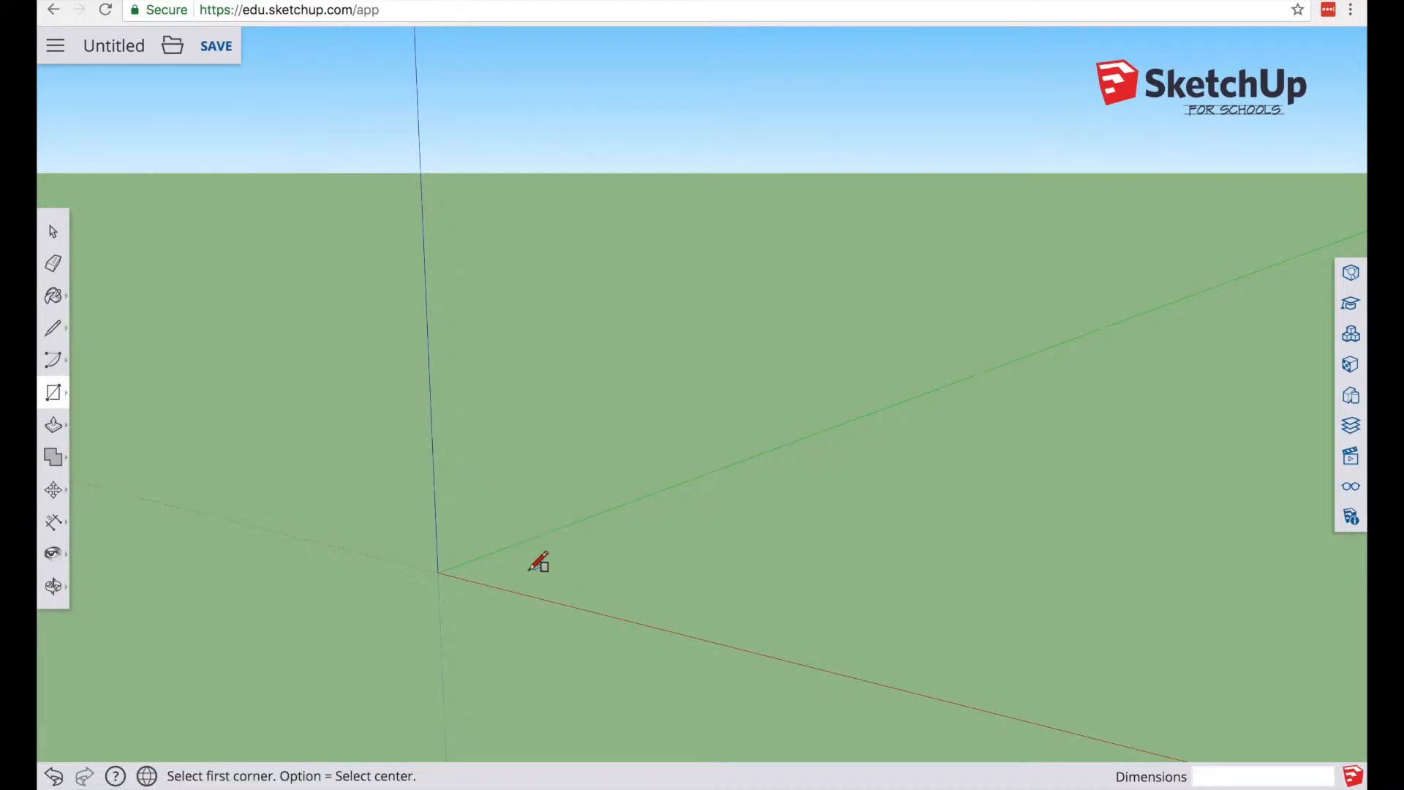
{"action": "left_click", "coordinate": [531, 568]}
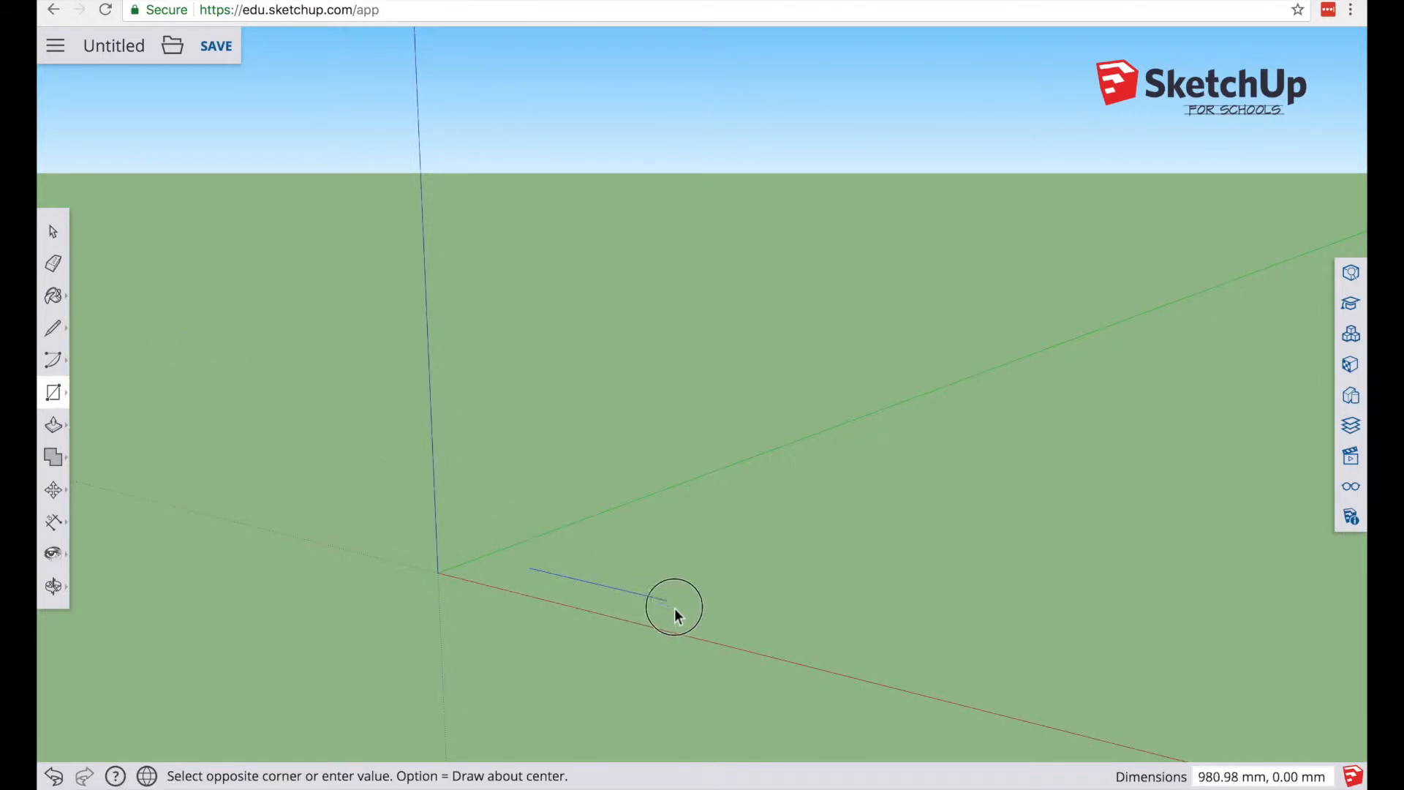
{"action": "left_click", "coordinate": [730, 603]}
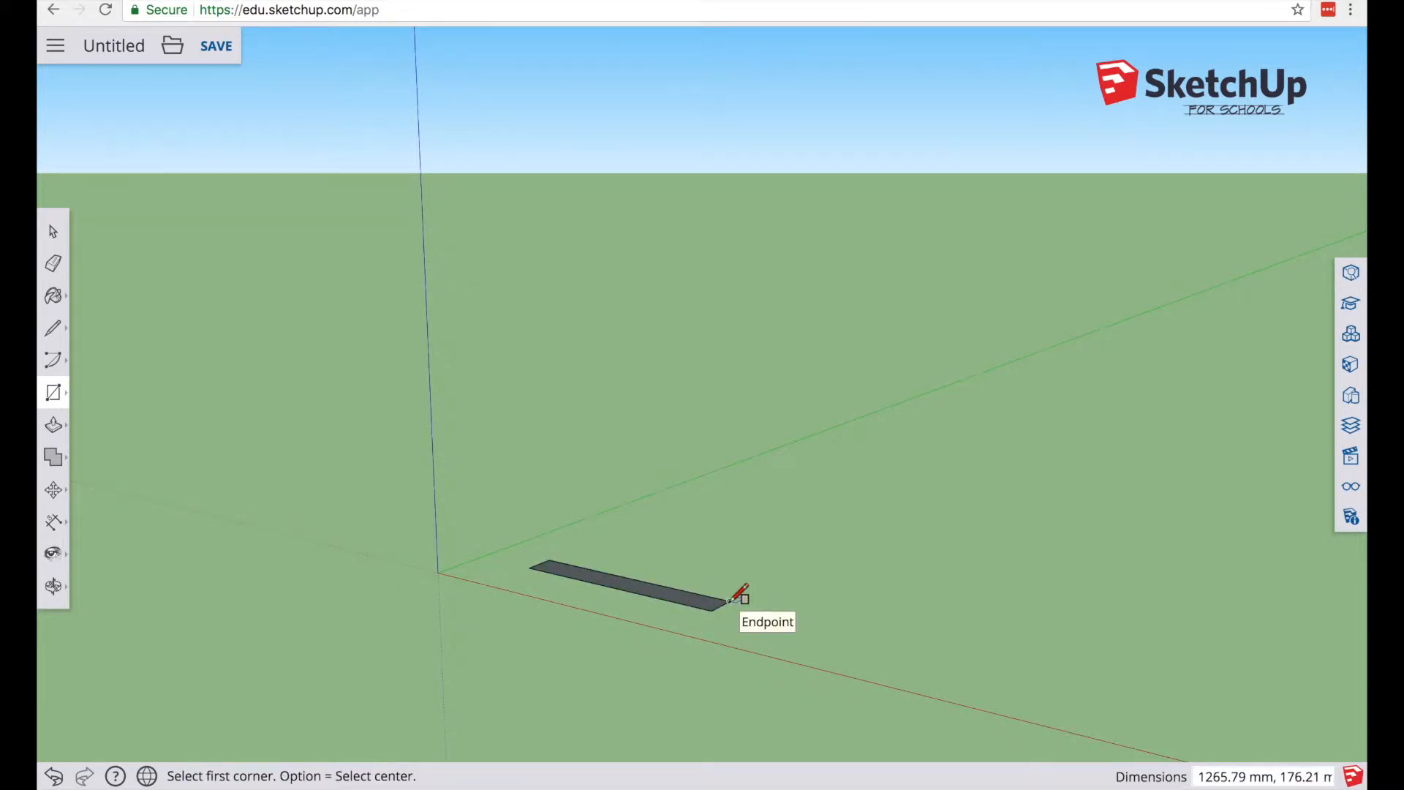
{"action": "type", "text": "400,30"}
{"action": "key", "text": "Return"}
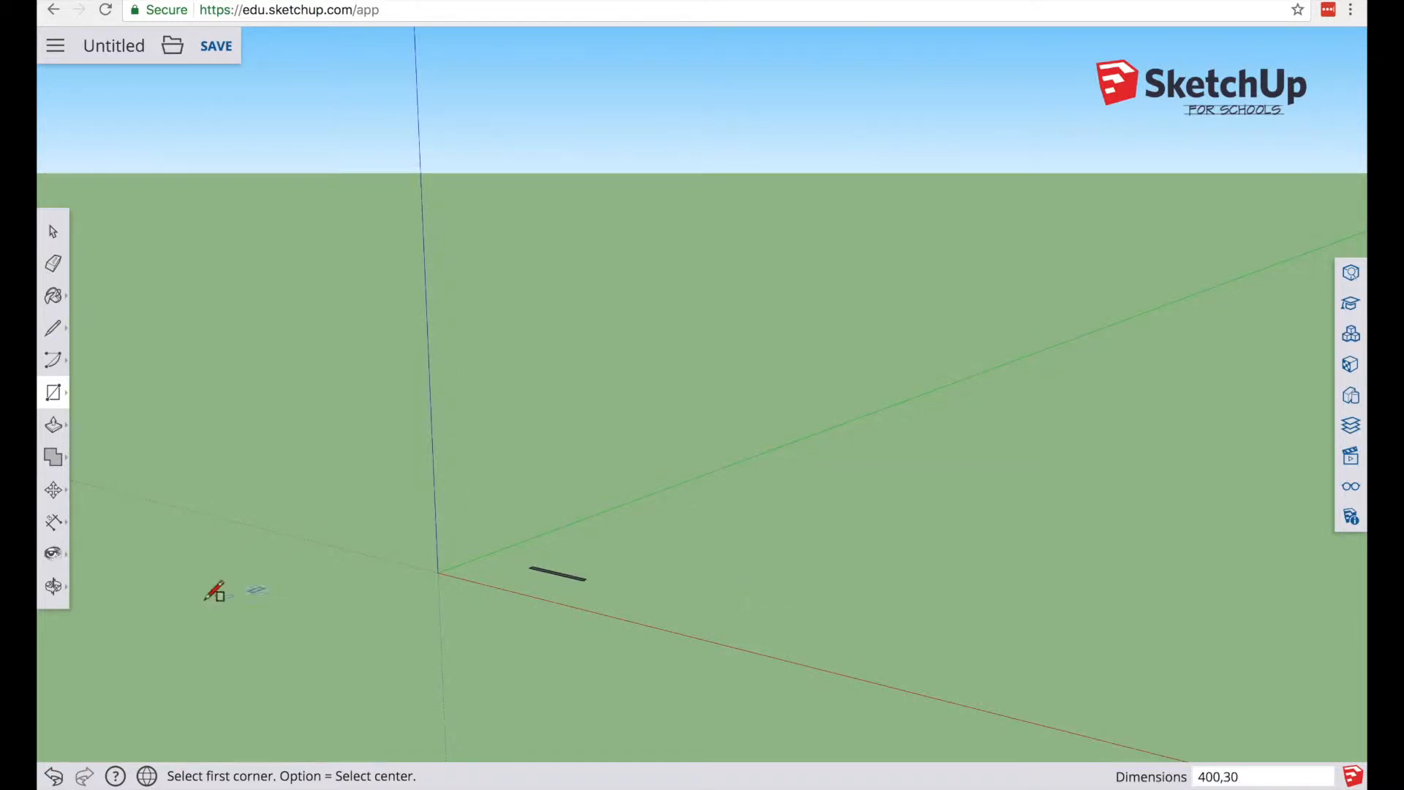
Step: Extrude the rectangle upward by 12 mm with Push/Pull
{"action": "left_click", "coordinate": [68, 600]}
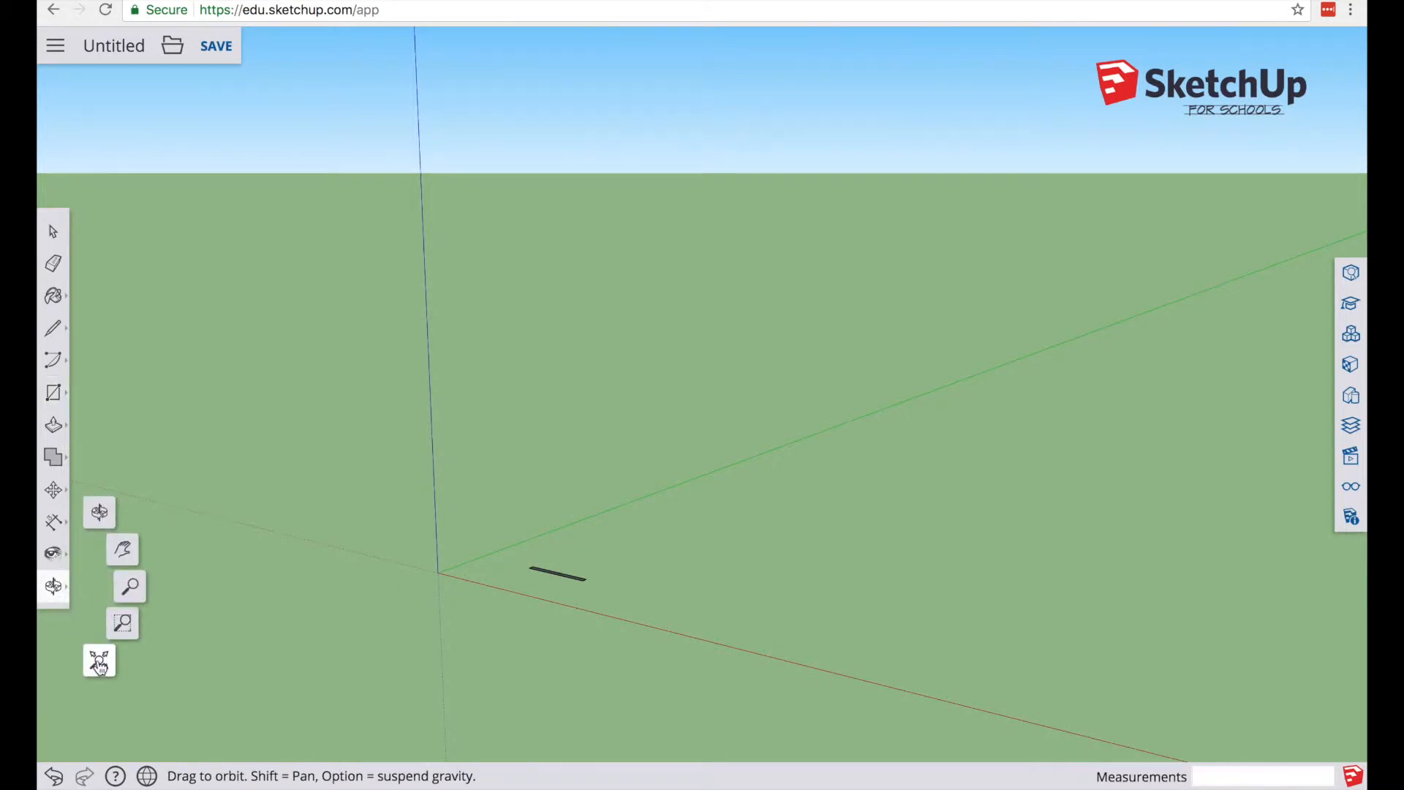
{"action": "left_click", "coordinate": [99, 661]}
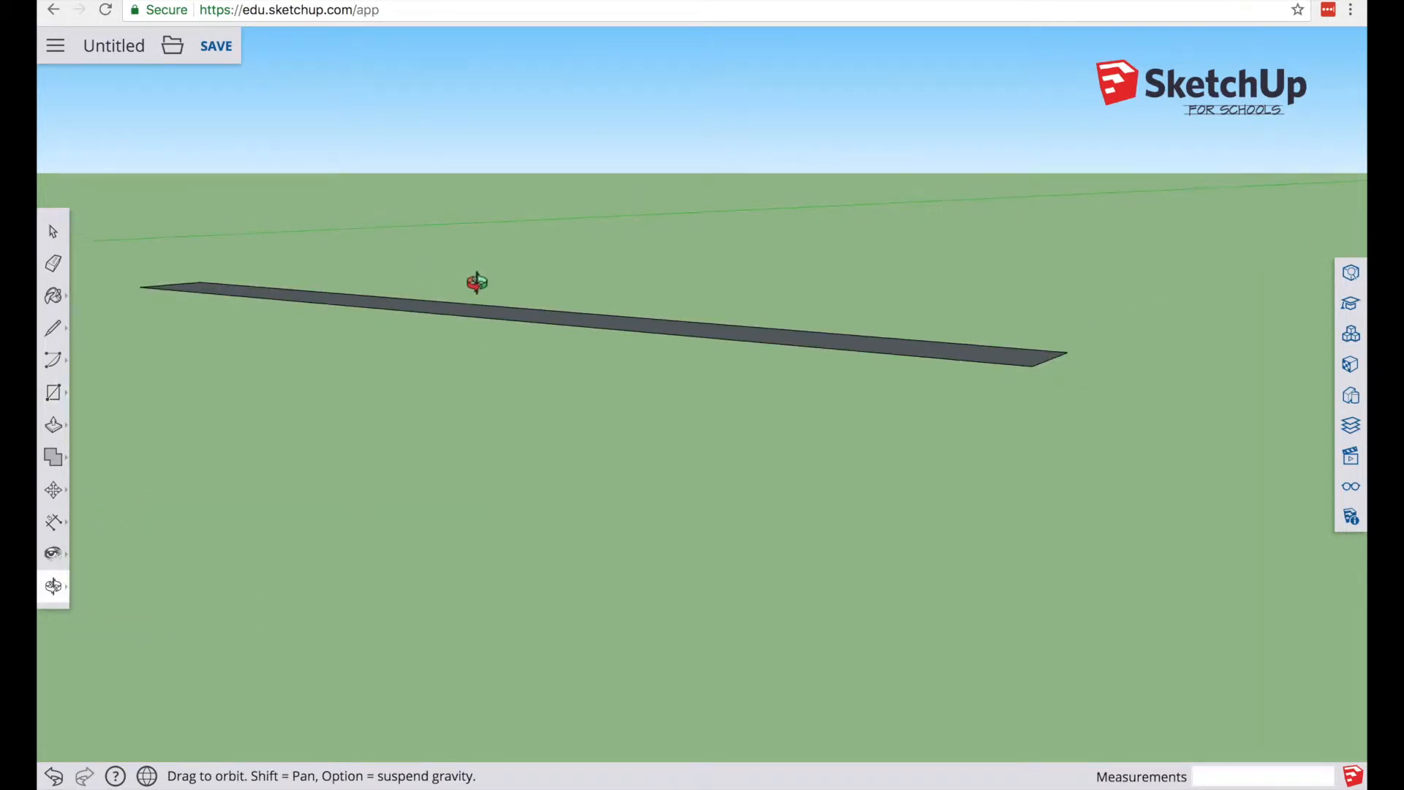
{"action": "left_click_drag", "start_coordinate": [486, 270], "coordinate": [505, 420]}
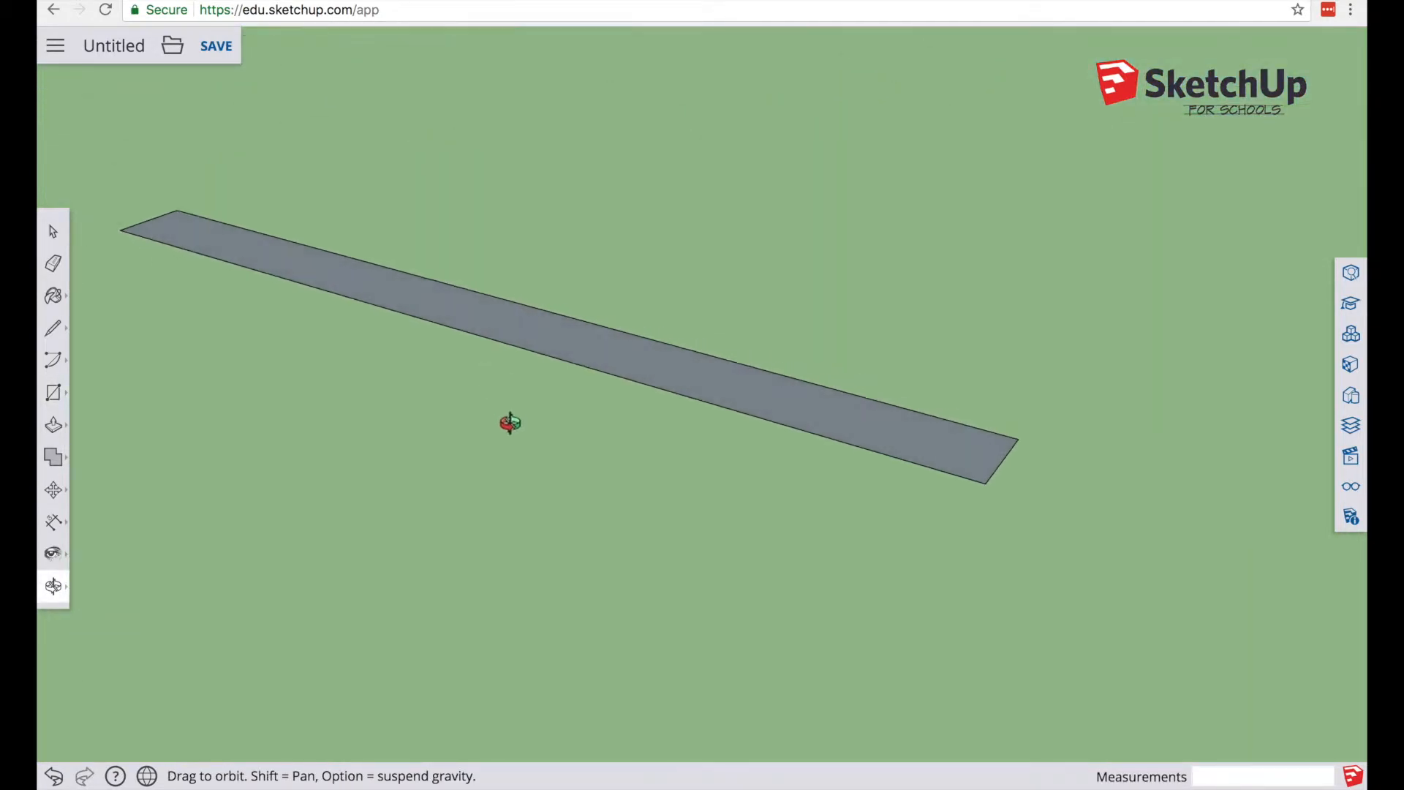
{"action": "left_click", "coordinate": [61, 435]}
{"action": "left_click_drag", "start_coordinate": [477, 317], "coordinate": [476, 304]}
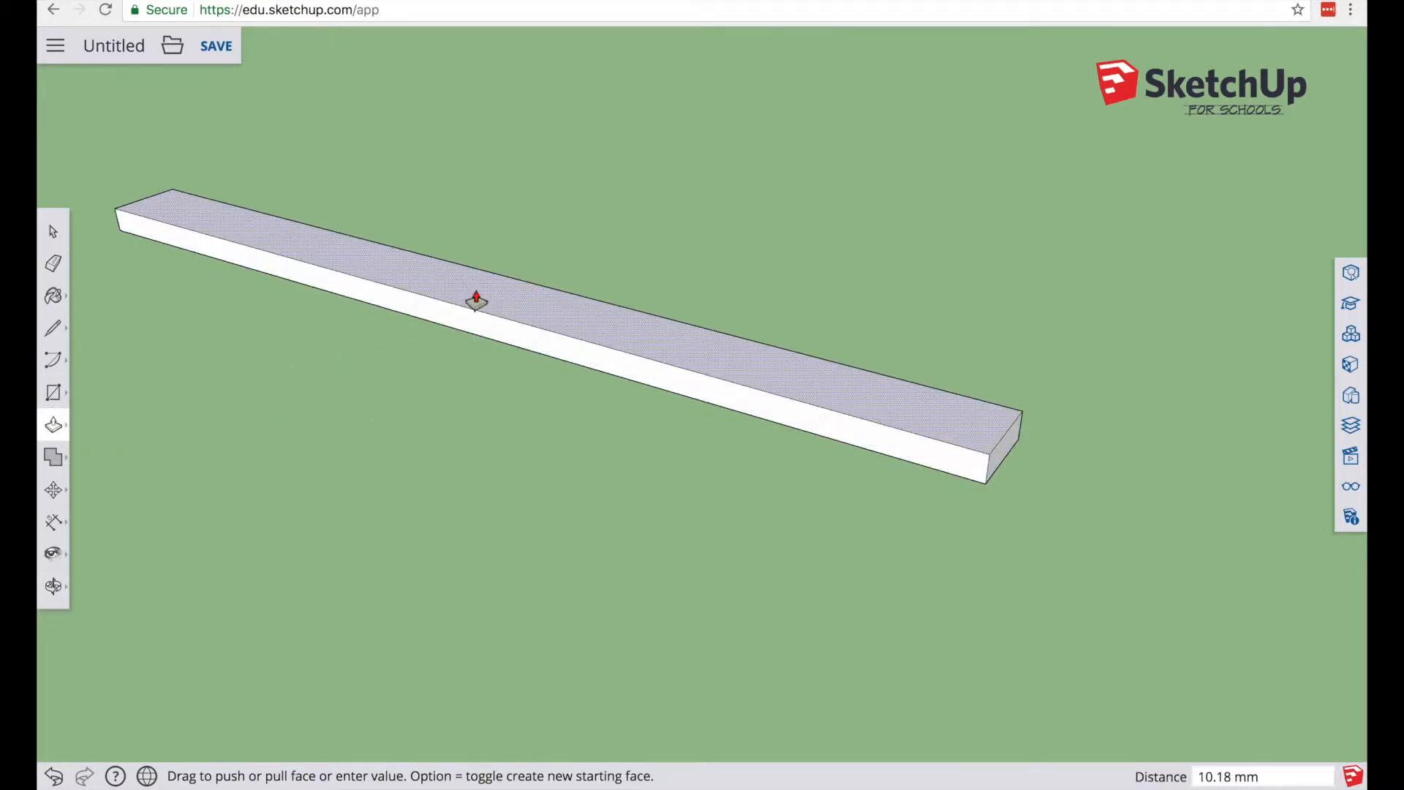
{"action": "type", "text": "12"}
{"action": "key", "text": "Return"}
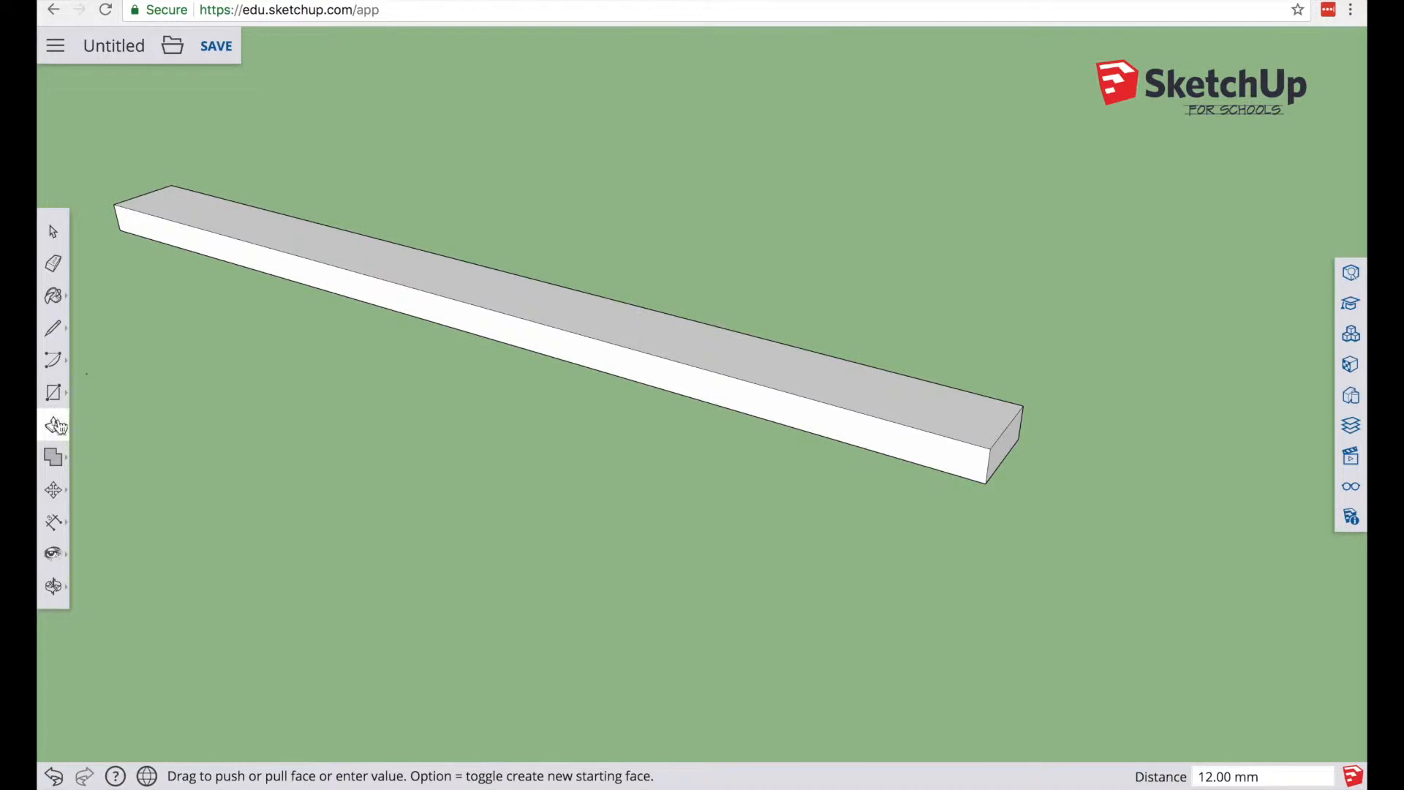
Step: Place a guide line across the bar's top face 30 mm inward from each end edge
{"action": "left_click", "coordinate": [63, 525]}
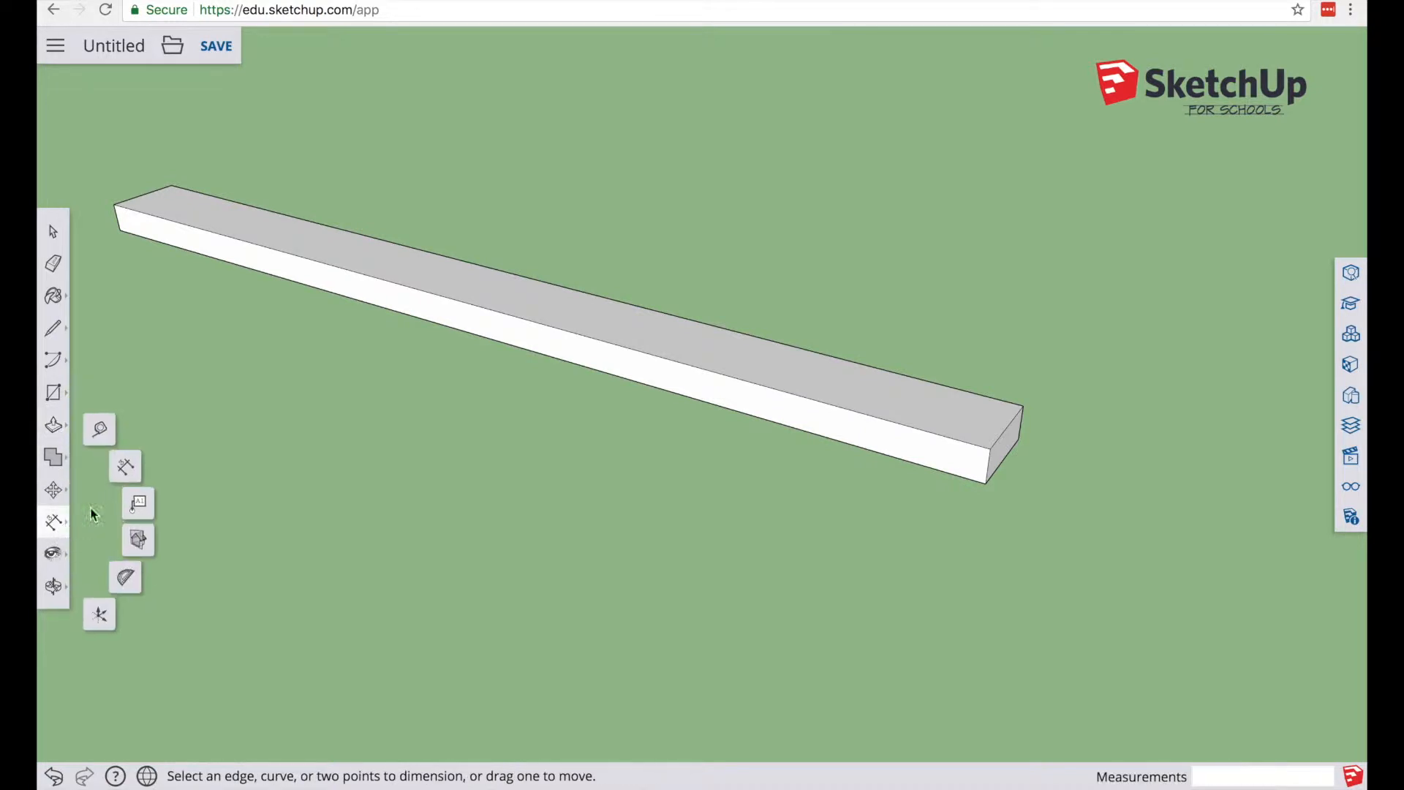
{"action": "left_click", "coordinate": [101, 434]}
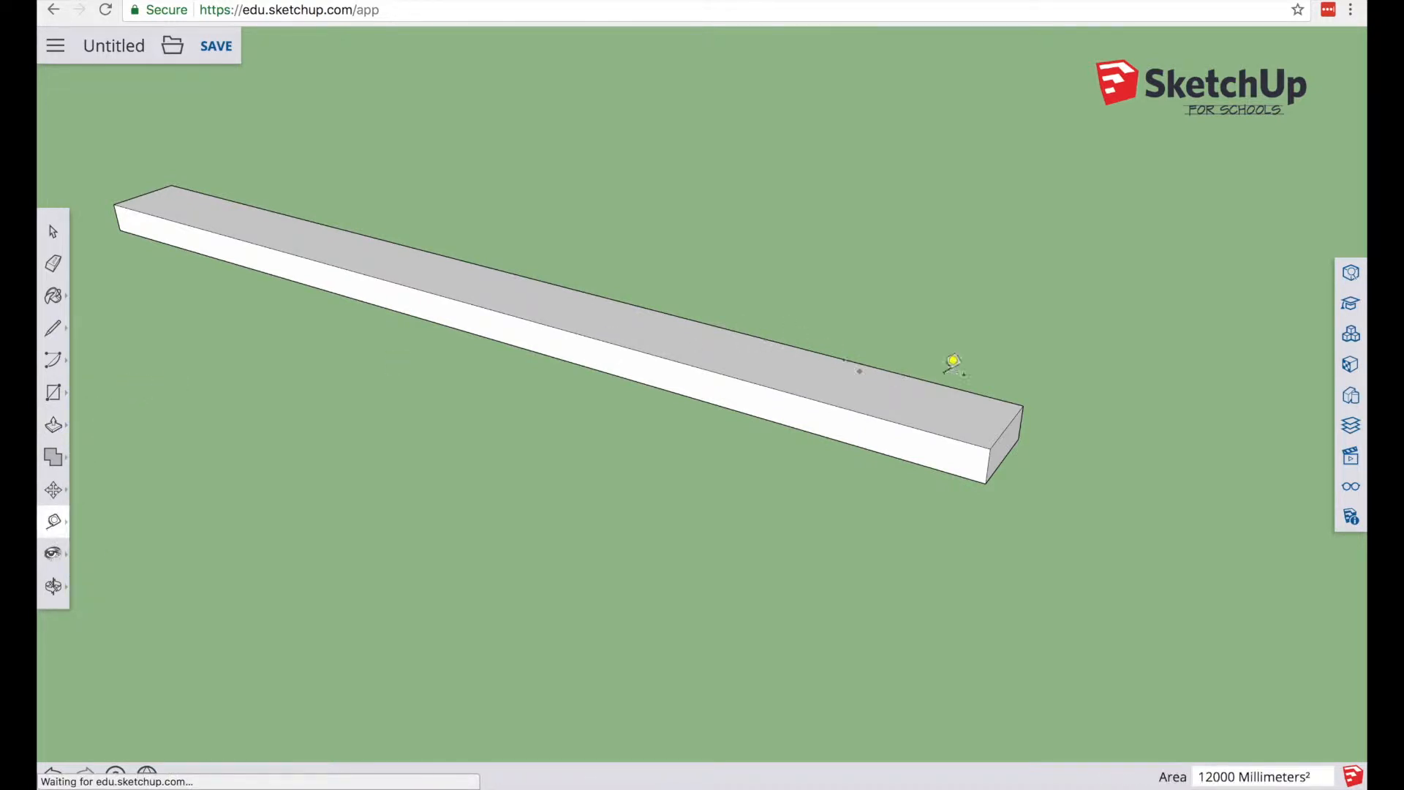
{"action": "left_click_drag", "start_coordinate": [1006, 427], "coordinate": [929, 399]}
{"action": "type", "text": "30"}
{"action": "key", "text": "Return"}
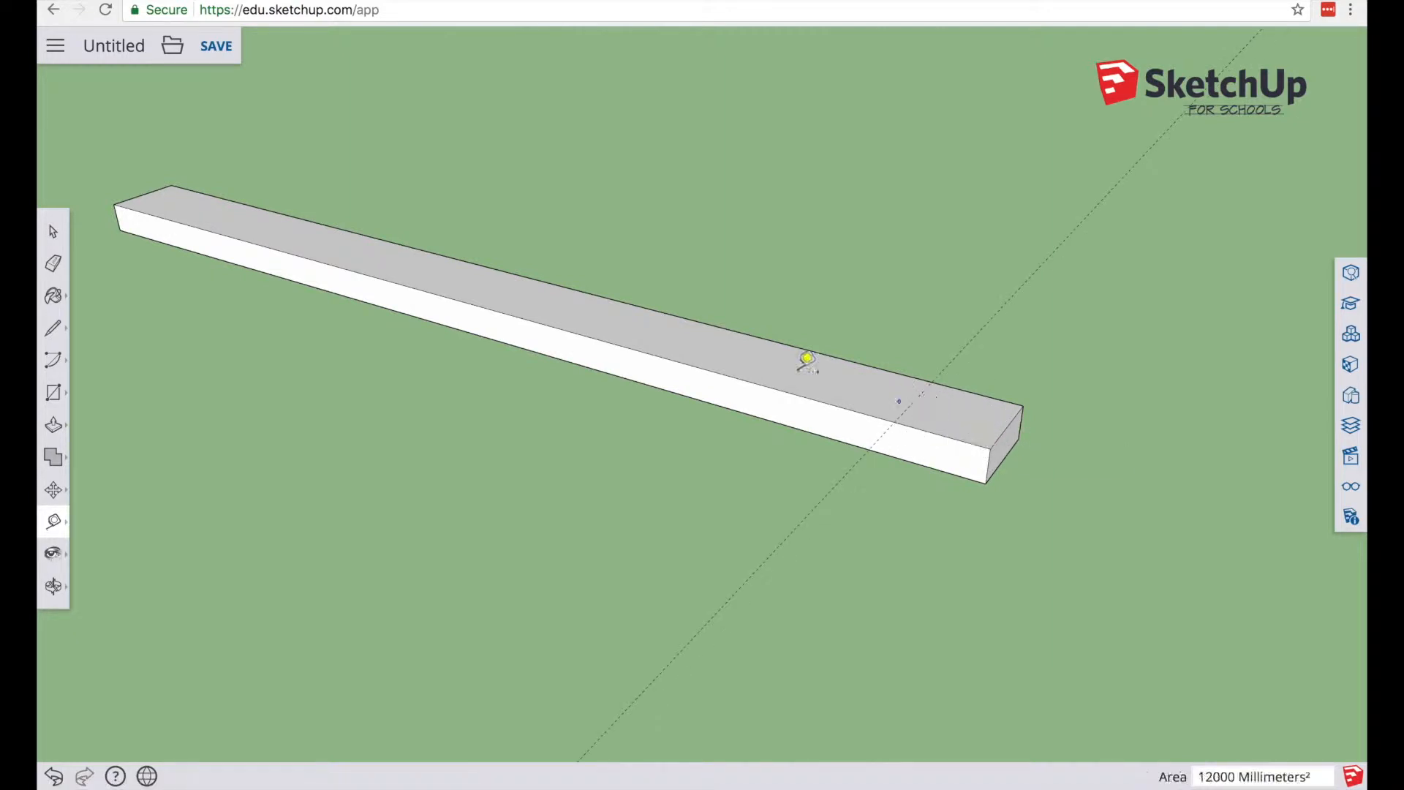
{"action": "left_click_drag", "start_coordinate": [126, 199], "coordinate": [168, 212]}
{"action": "type", "text": "30"}
{"action": "key", "text": "Return"}
Step: Add a second guide line 30 mm farther inward from the first guide at each end of the bar
{"action": "left_click", "coordinate": [915, 399]}
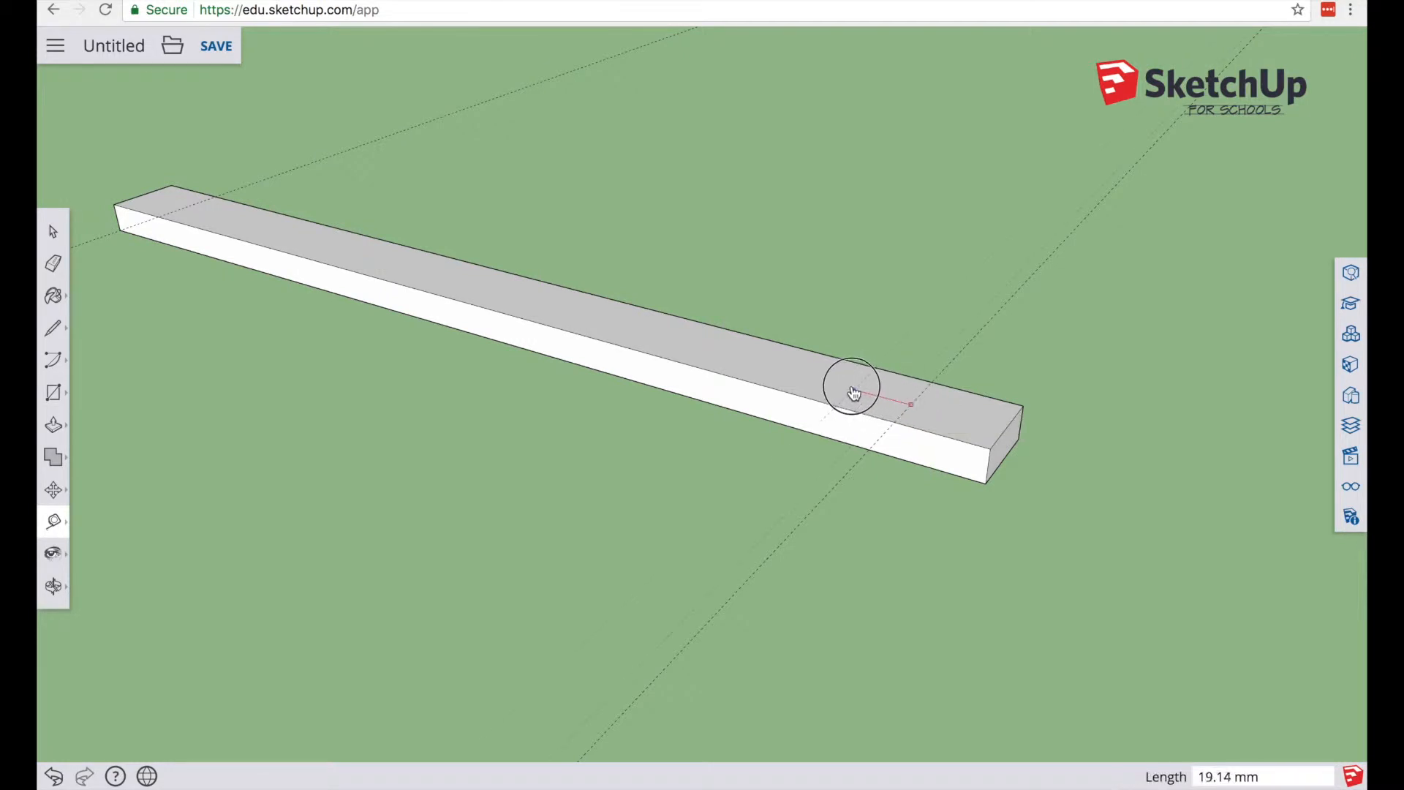
{"action": "type", "text": "30"}
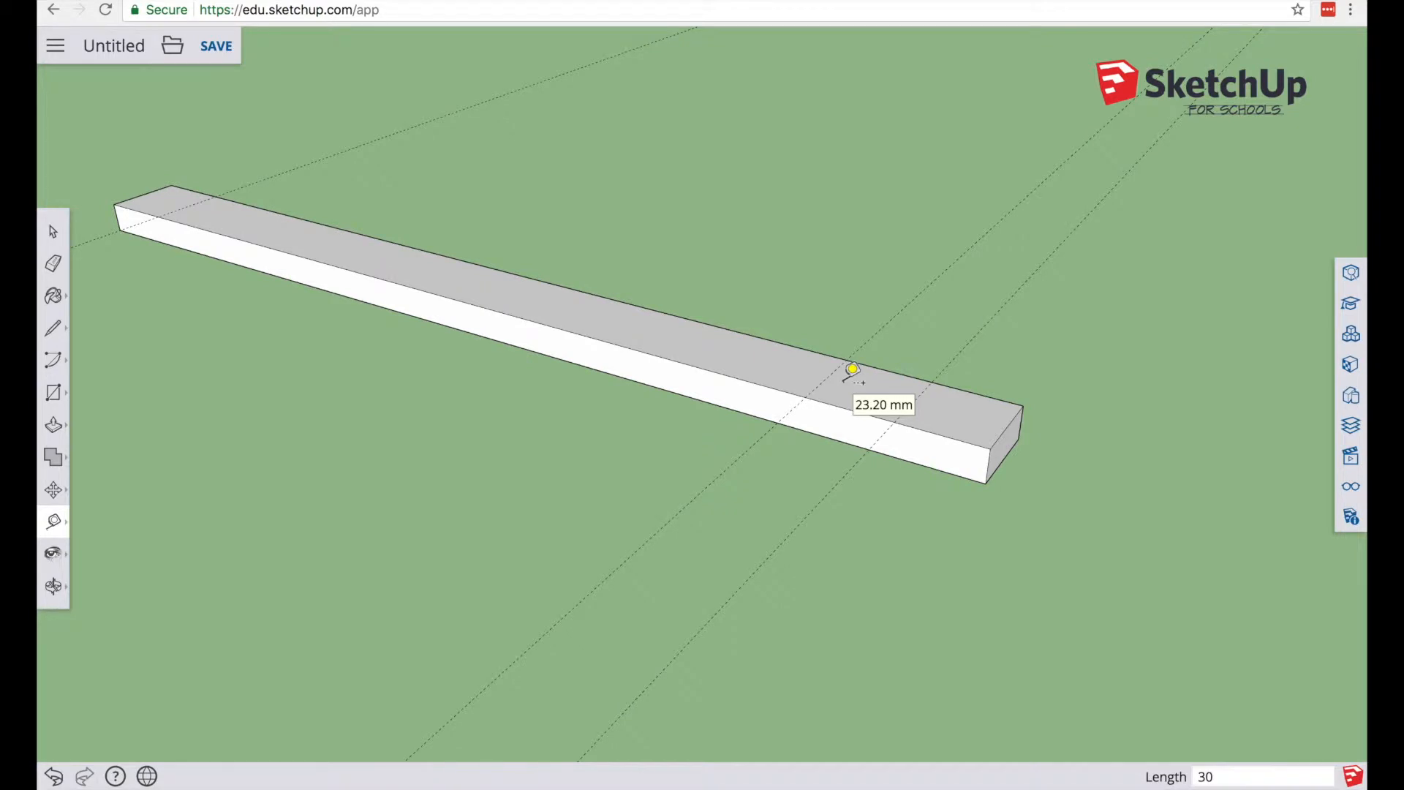
{"action": "key", "text": "Return"}
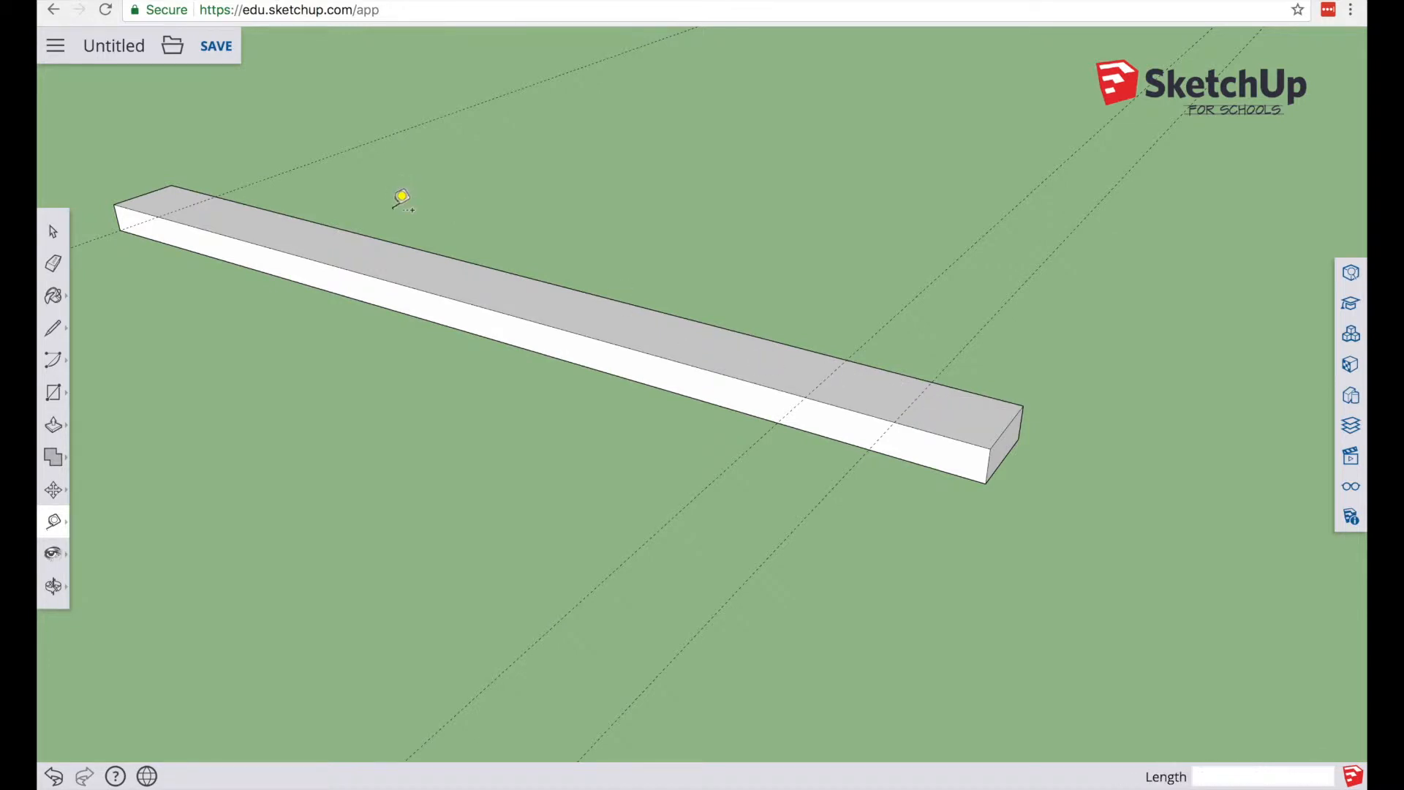
{"action": "left_click", "coordinate": [203, 191]}
{"action": "type", "text": "30"}
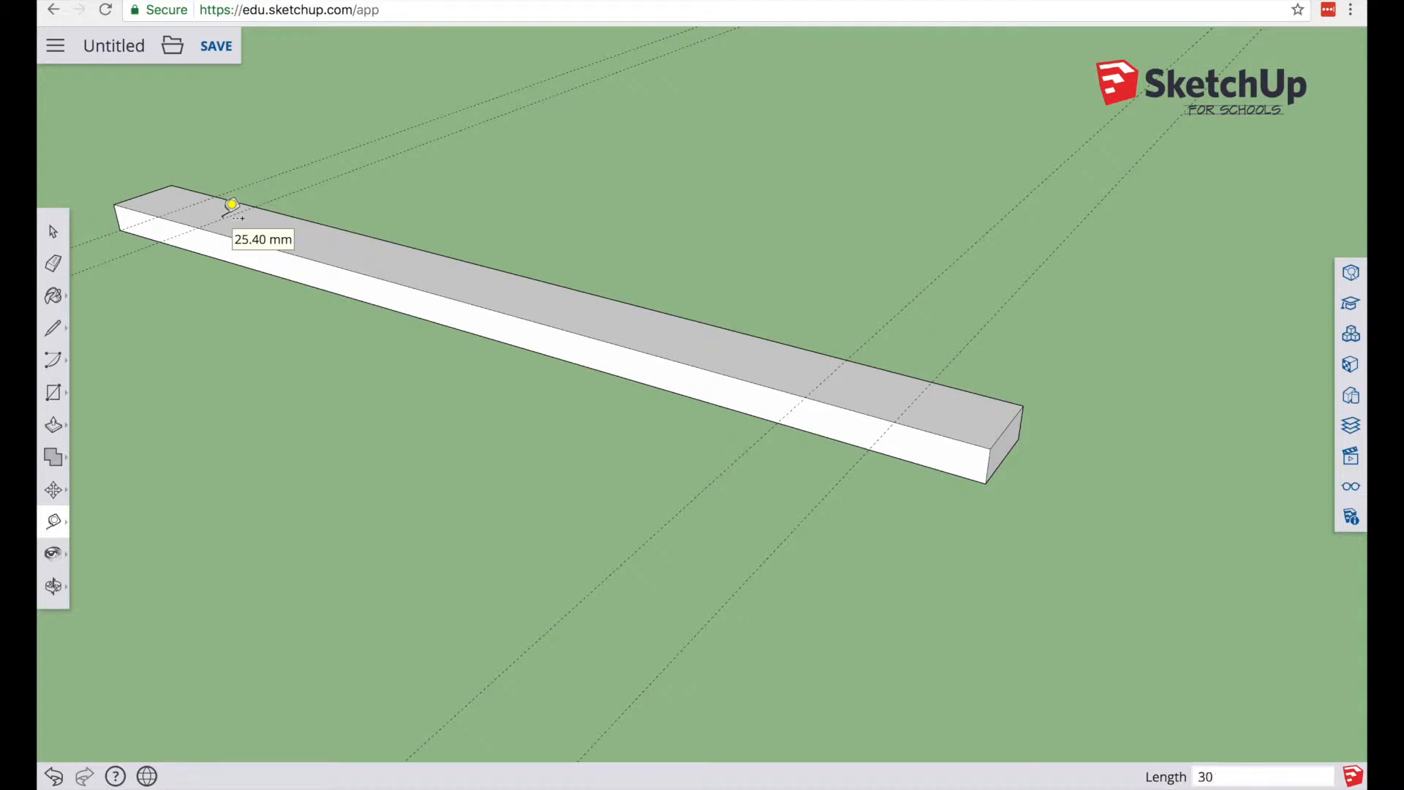
{"action": "key", "text": "Return"}
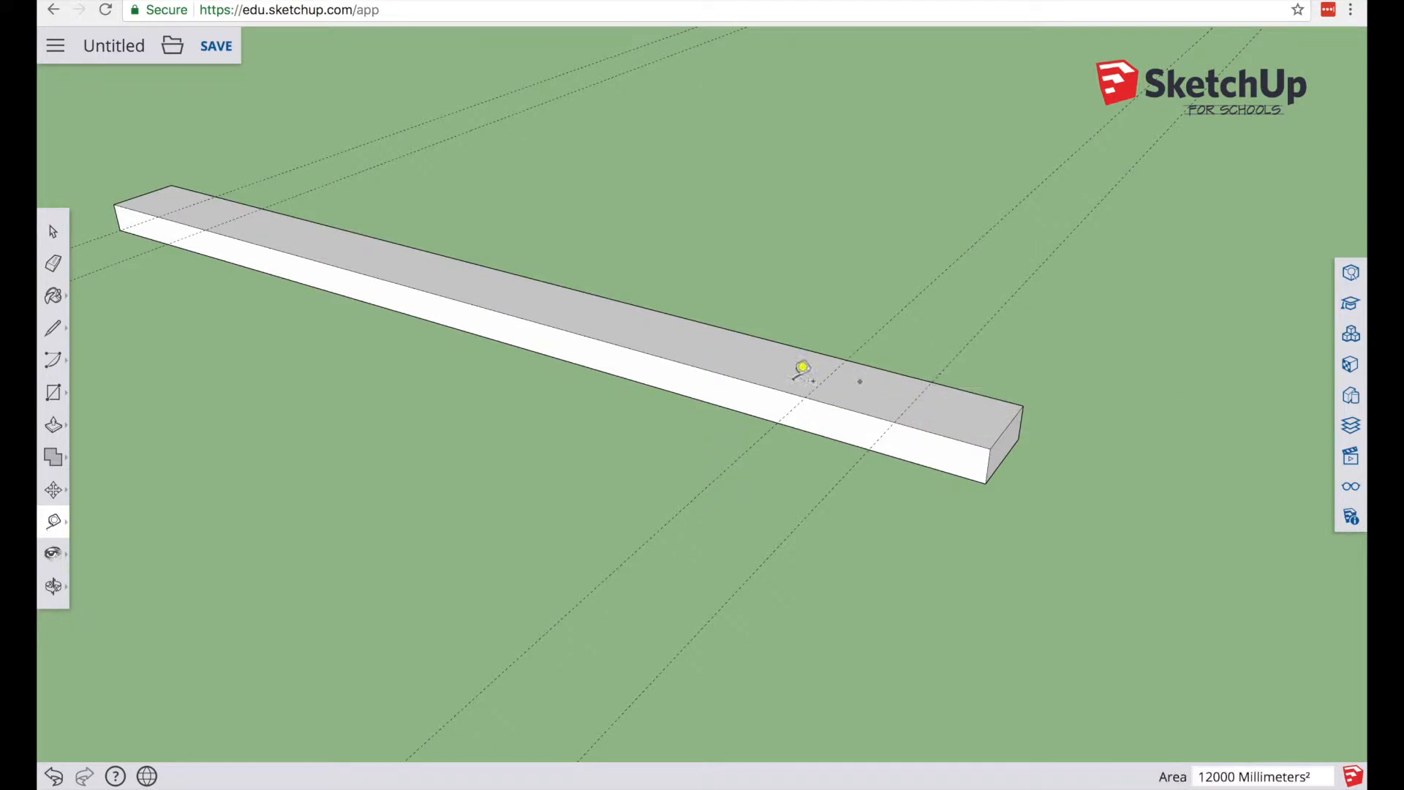
Step: Draw lines across the bar's top face along the two guides at the near end
{"action": "left_click", "coordinate": [53, 328]}
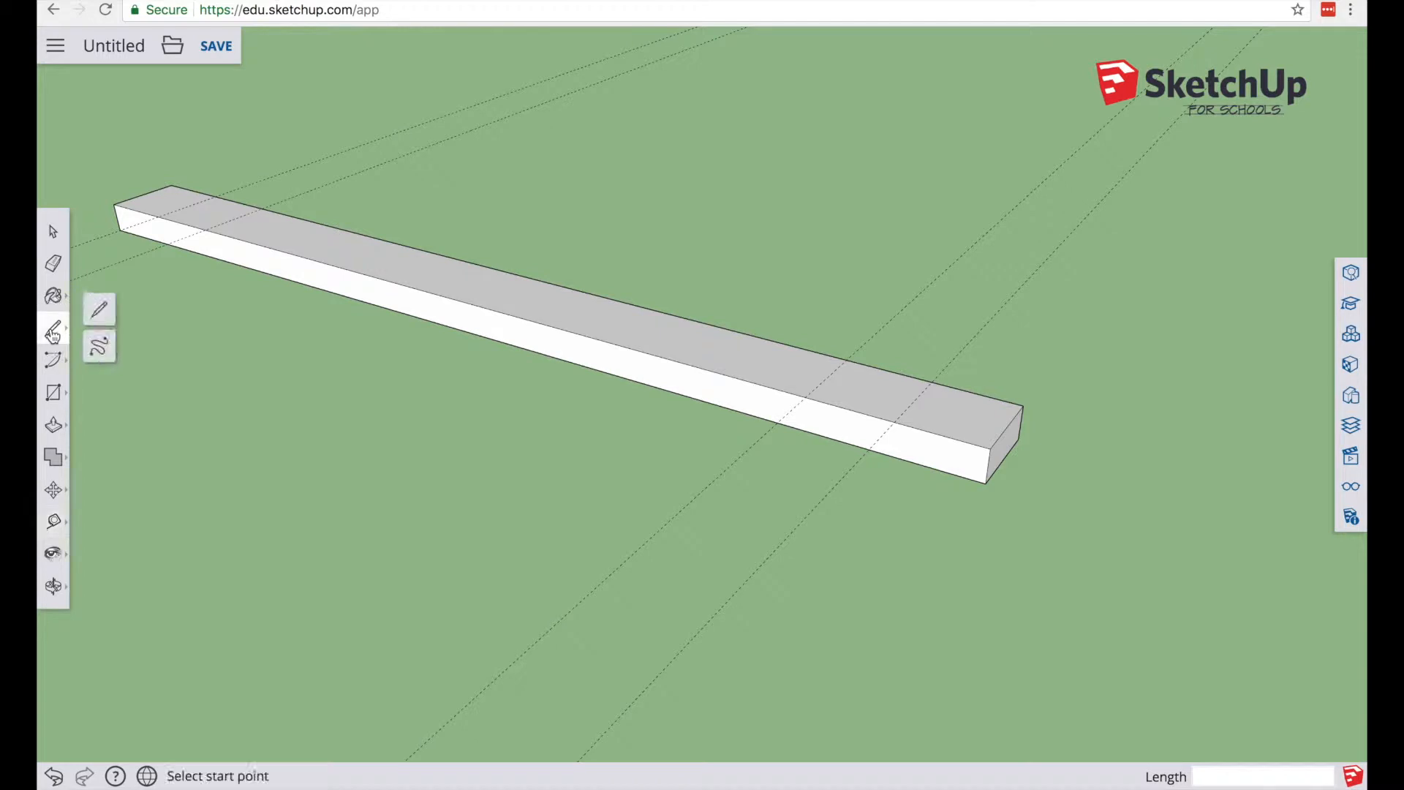
{"action": "left_click", "coordinate": [100, 324]}
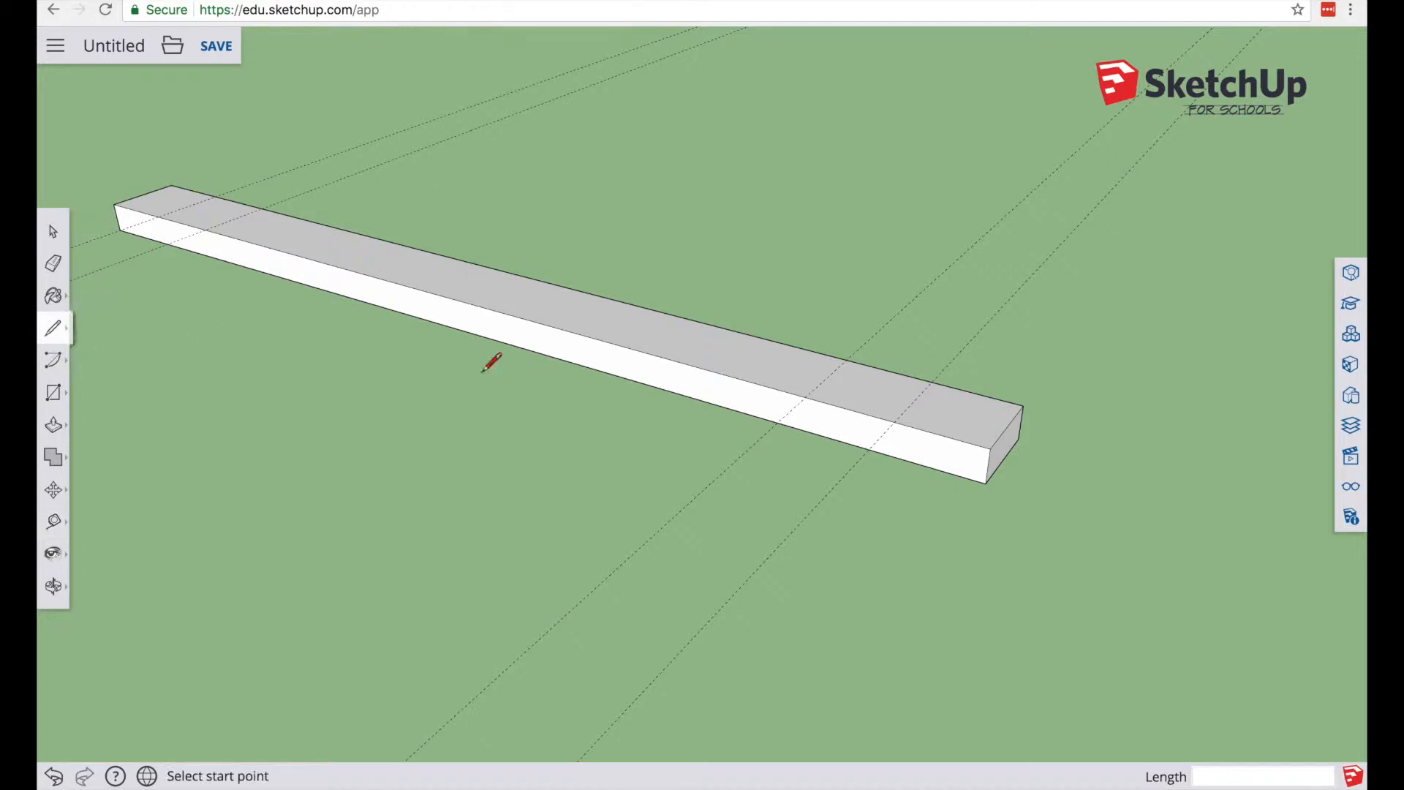
{"action": "left_click", "coordinate": [896, 422]}
{"action": "left_click", "coordinate": [931, 382]}
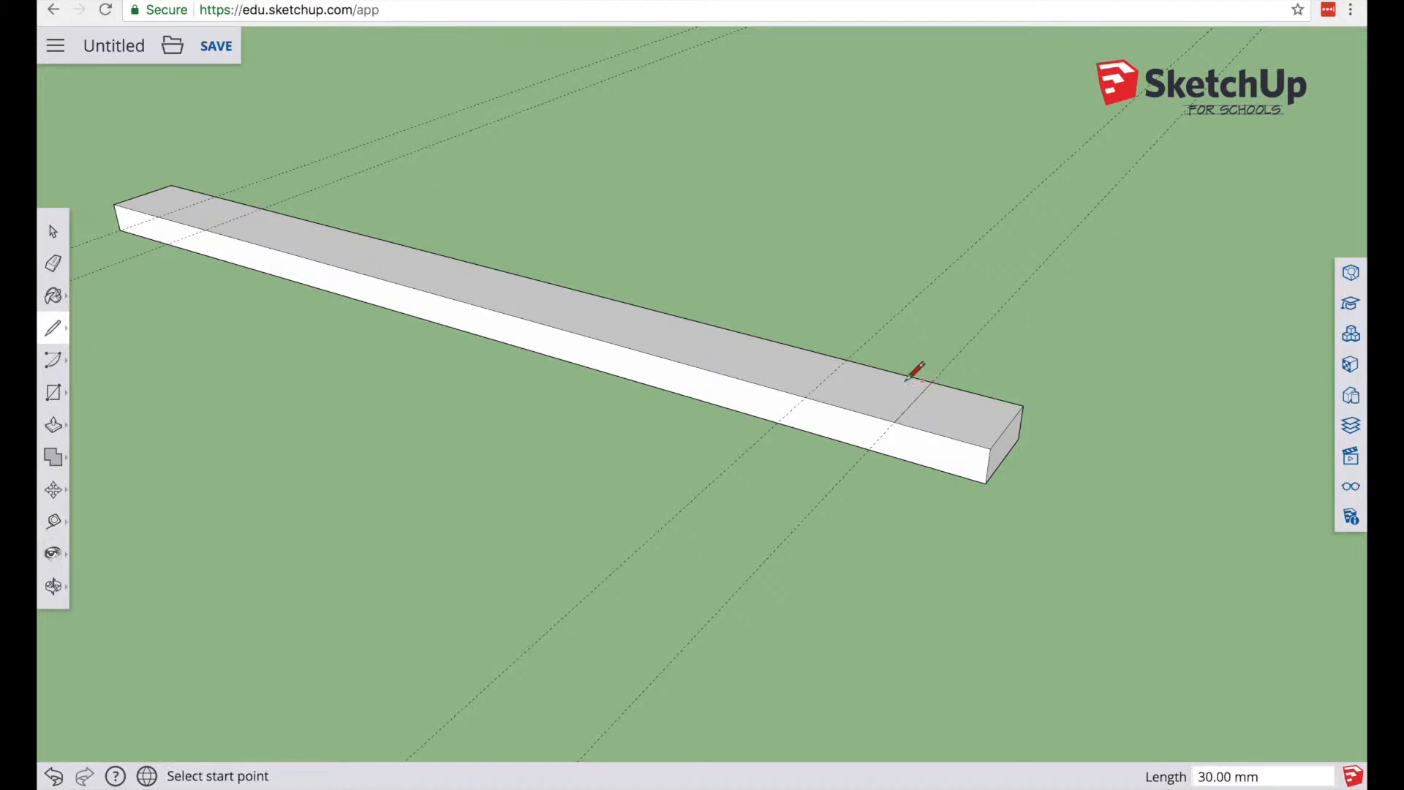
{"action": "left_click", "coordinate": [806, 397]}
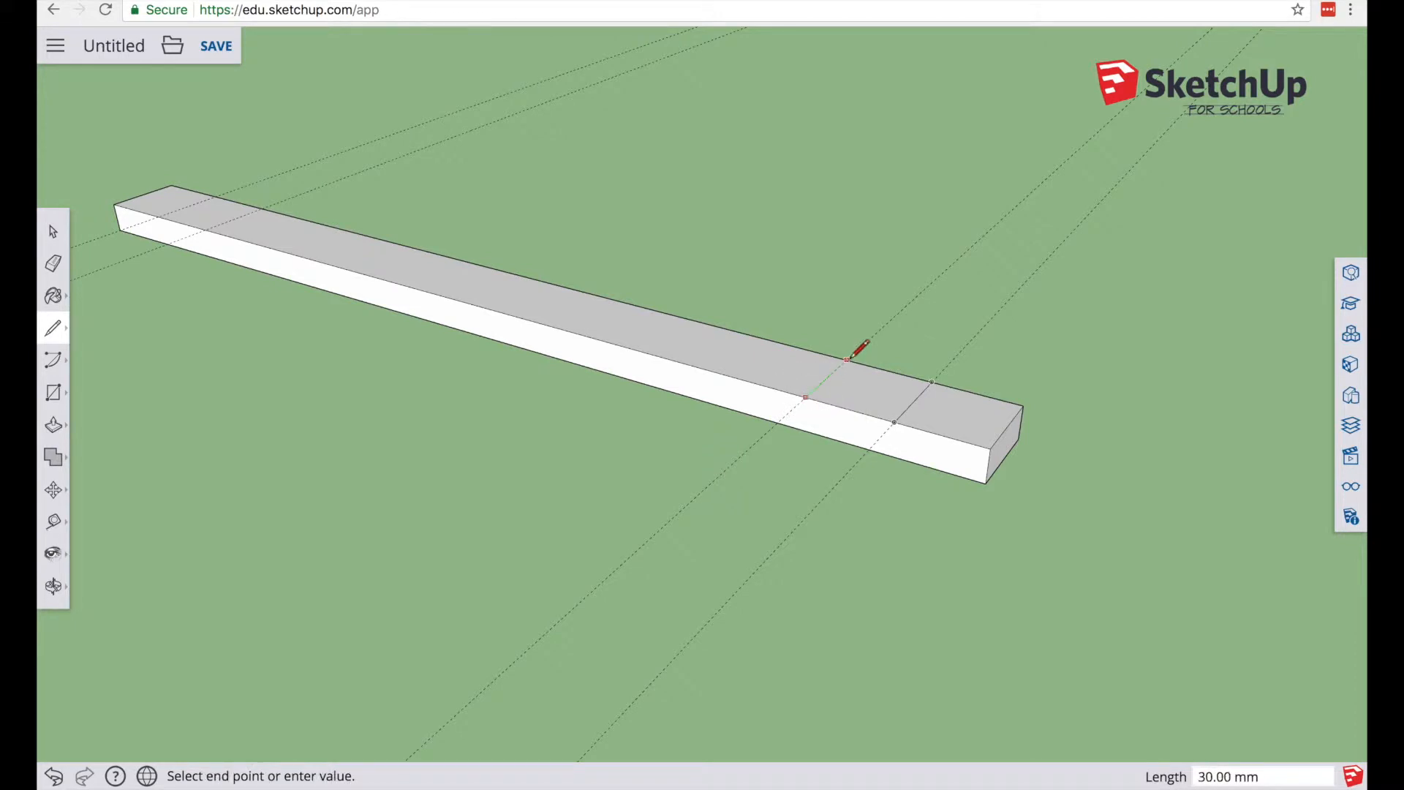
{"action": "left_click", "coordinate": [848, 360]}
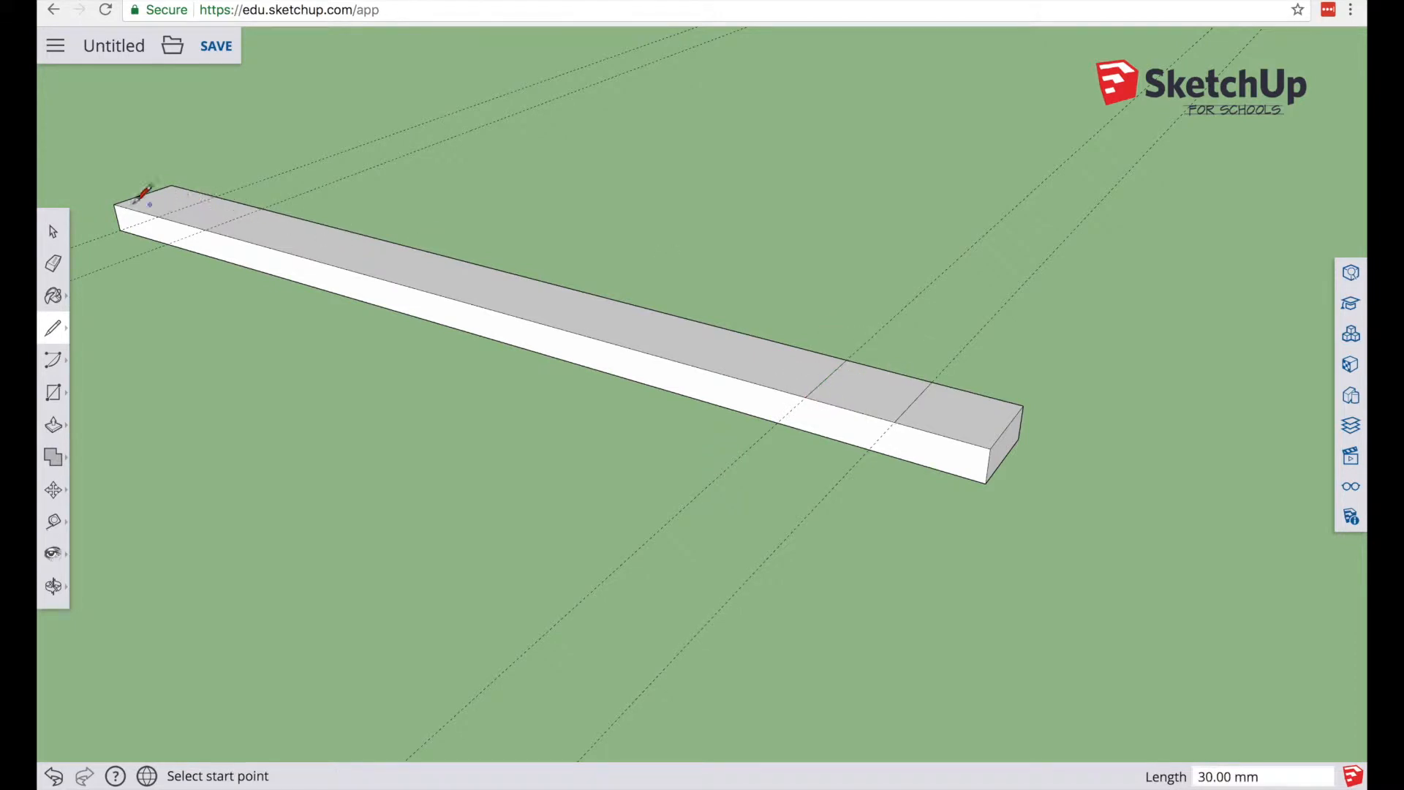
Step: Draw lines across the bar's top face along the two guides at the far end
{"action": "scroll", "coordinate": [125, 177], "scroll_direction": "up", "scroll_amount": 1}
{"action": "scroll", "coordinate": [122, 178], "scroll_direction": "up", "scroll_amount": 3}
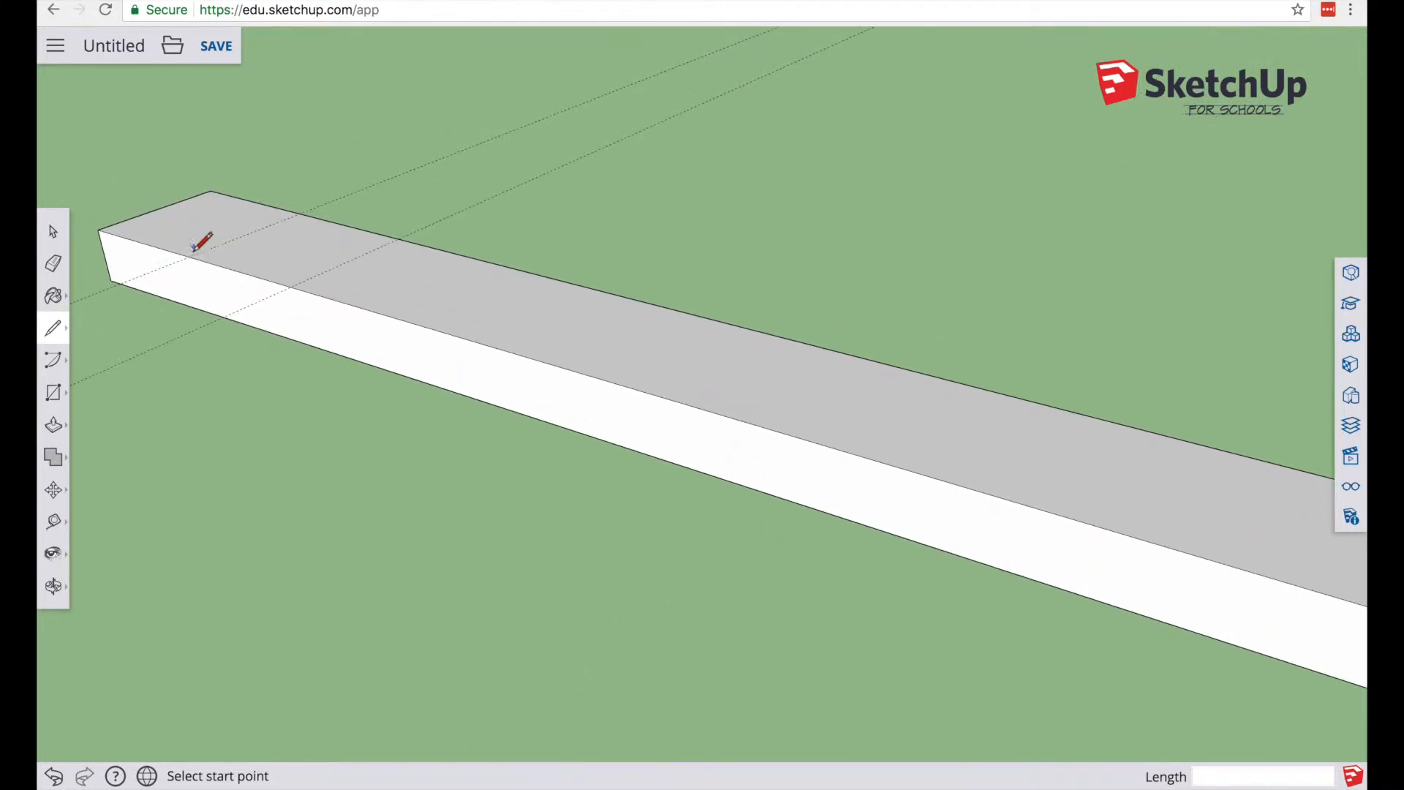
{"action": "left_click", "coordinate": [190, 257]}
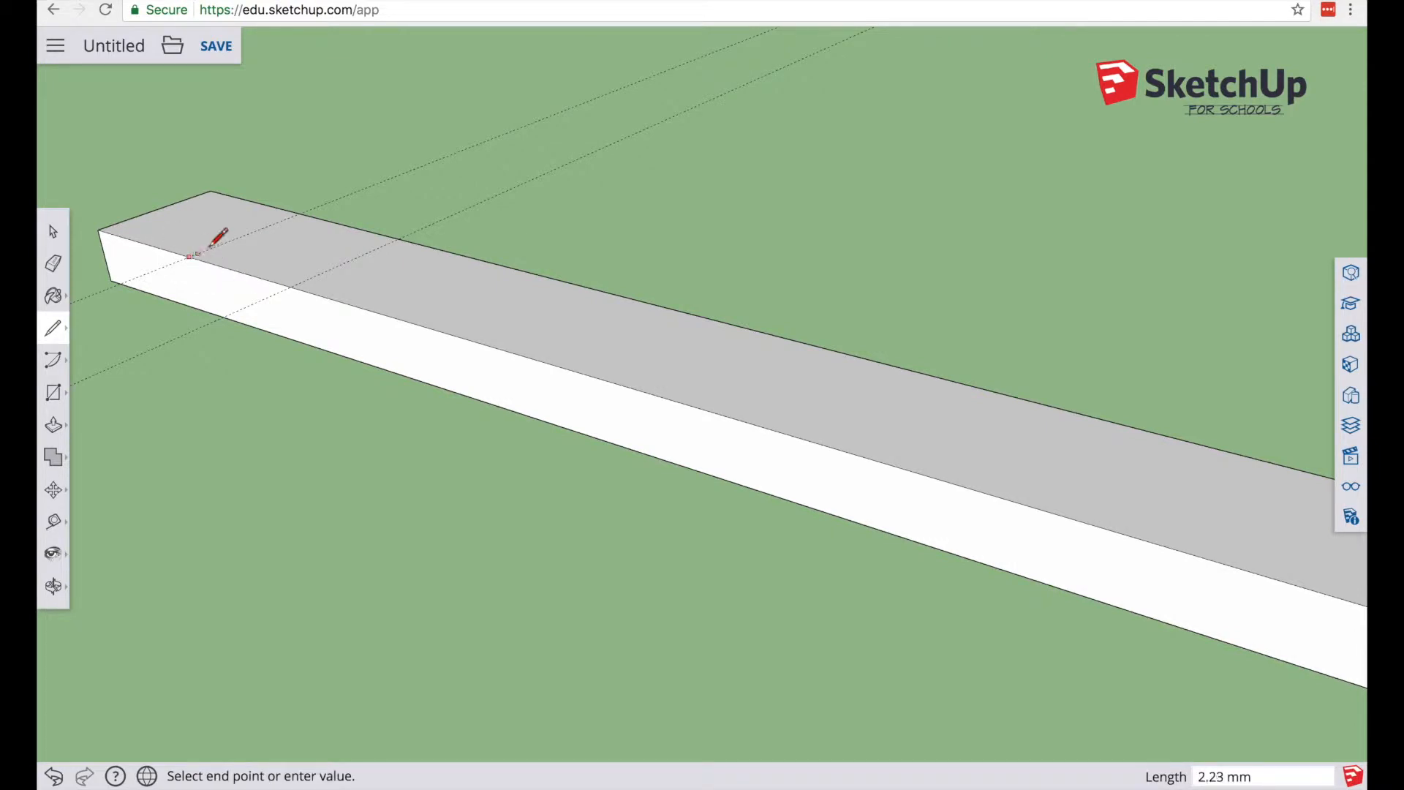
{"action": "left_click", "coordinate": [300, 213]}
{"action": "left_click", "coordinate": [291, 287]}
{"action": "left_click", "coordinate": [396, 238]}
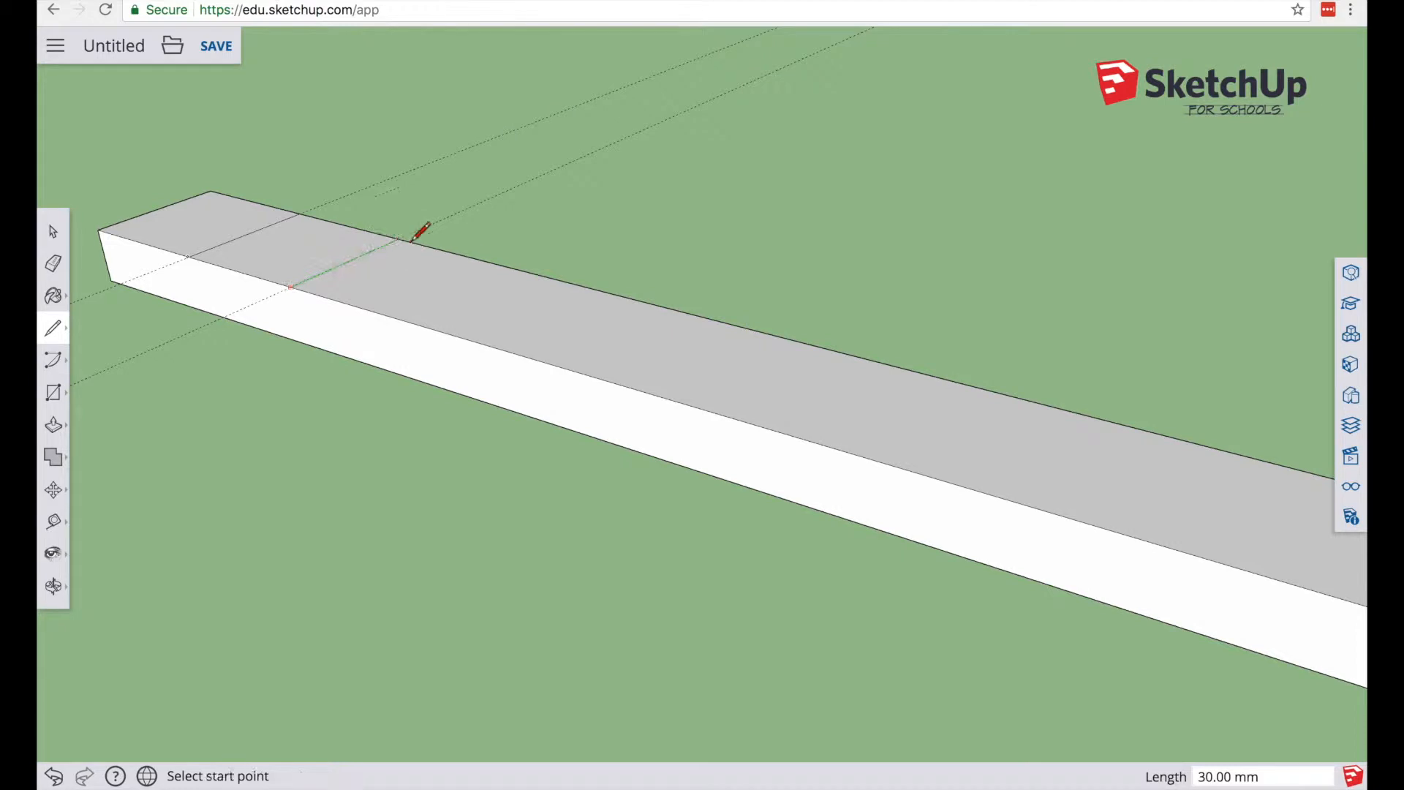
Step: Erase all four guide lines crossing the bar, keeping the drawn lines
{"action": "scroll", "coordinate": [705, 361], "scroll_direction": "down", "scroll_amount": 4}
{"action": "scroll", "coordinate": [703, 461], "scroll_direction": "down", "scroll_amount": 3}
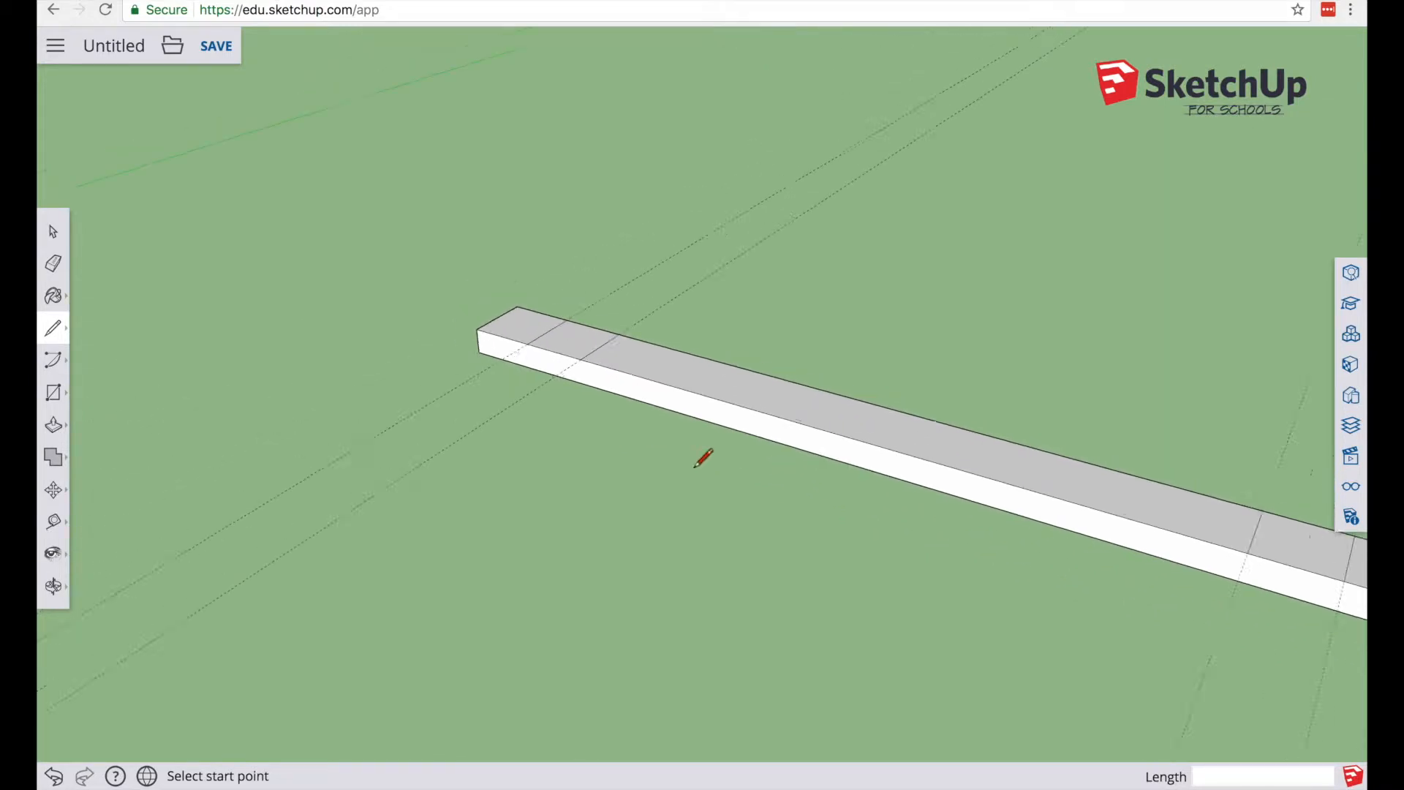
{"action": "scroll", "coordinate": [1053, 539], "scroll_direction": "up", "scroll_amount": 3}
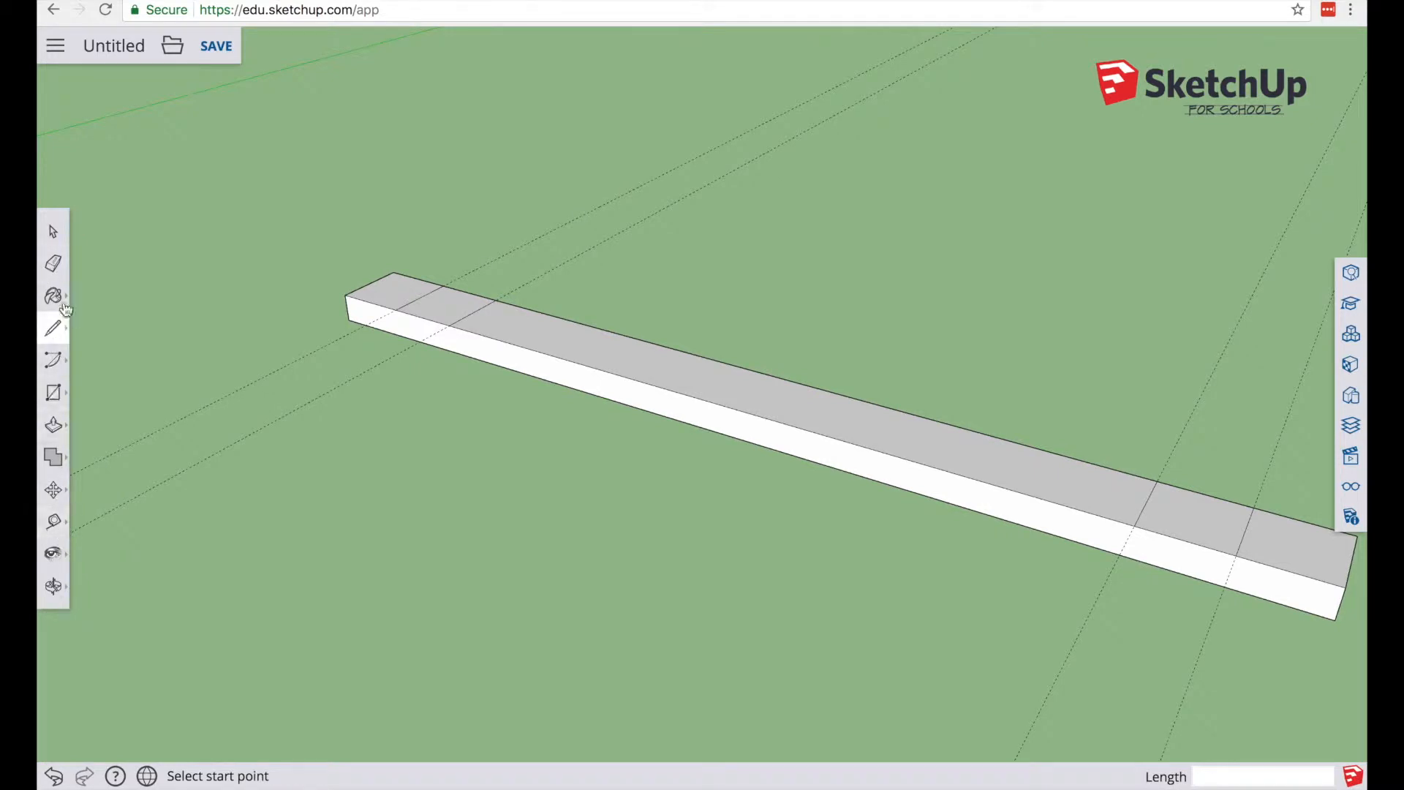
{"action": "left_click", "coordinate": [53, 263]}
{"action": "left_click_drag", "start_coordinate": [238, 388], "coordinate": [287, 434]}
{"action": "left_click_drag", "start_coordinate": [1101, 638], "coordinate": [1090, 642]}
{"action": "mouse_move", "coordinate": [1193, 680]}
{"action": "left_mouse_down"}
{"action": "mouse_move", "coordinate": [1180, 677]}
{"action": "mouse_move", "coordinate": [1205, 689]}
{"action": "mouse_move", "coordinate": [1175, 680]}
{"action": "left_mouse_up"}
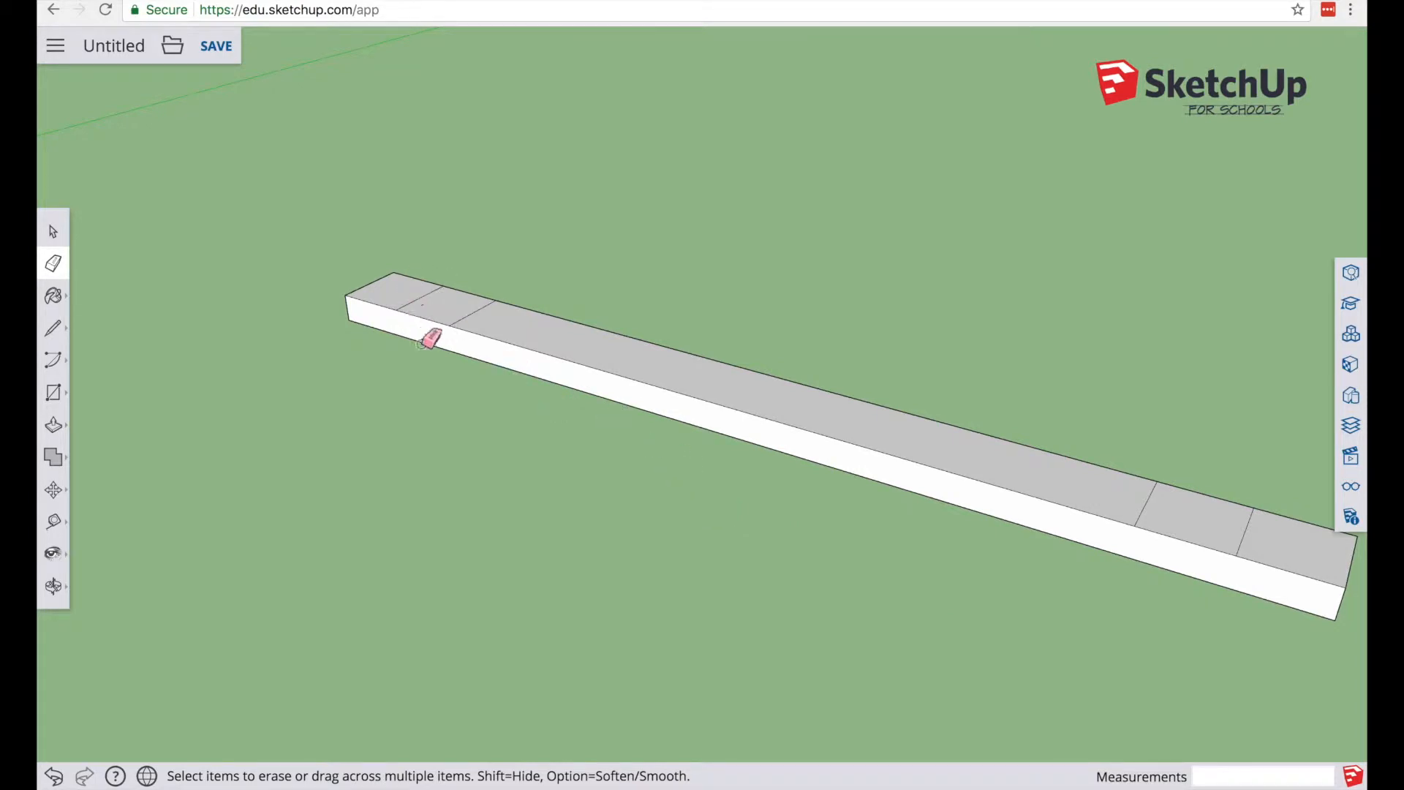
Step: Place a lengthwise guide on the bar's long front side face, 6 mm below its top edge
{"action": "middle_click_drag", "start_coordinate": [596, 429], "coordinate": [1058, 631]}
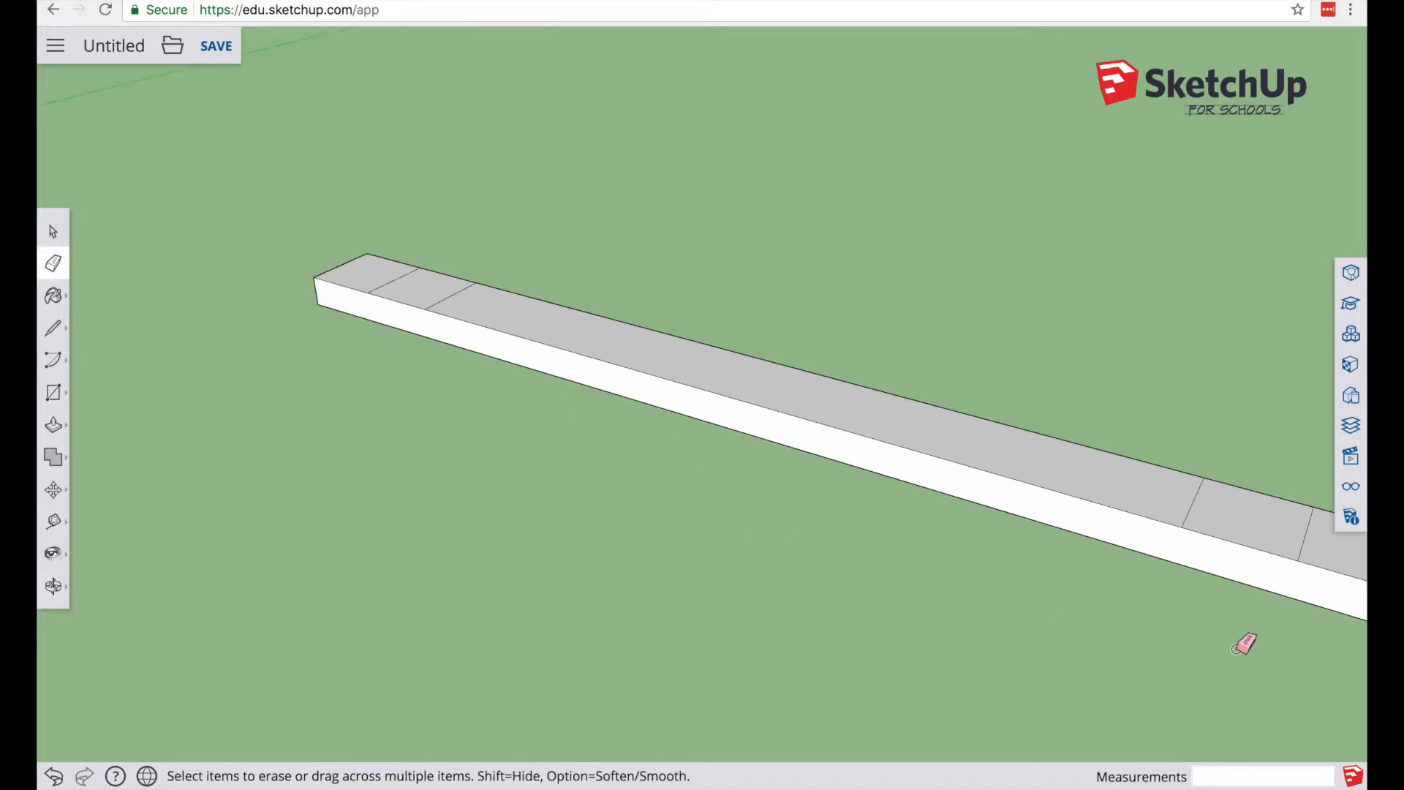
{"action": "scroll", "coordinate": [1166, 611], "scroll_direction": "down", "scroll_amount": 5}
{"action": "scroll", "coordinate": [1170, 607], "scroll_direction": "up", "scroll_amount": 4}
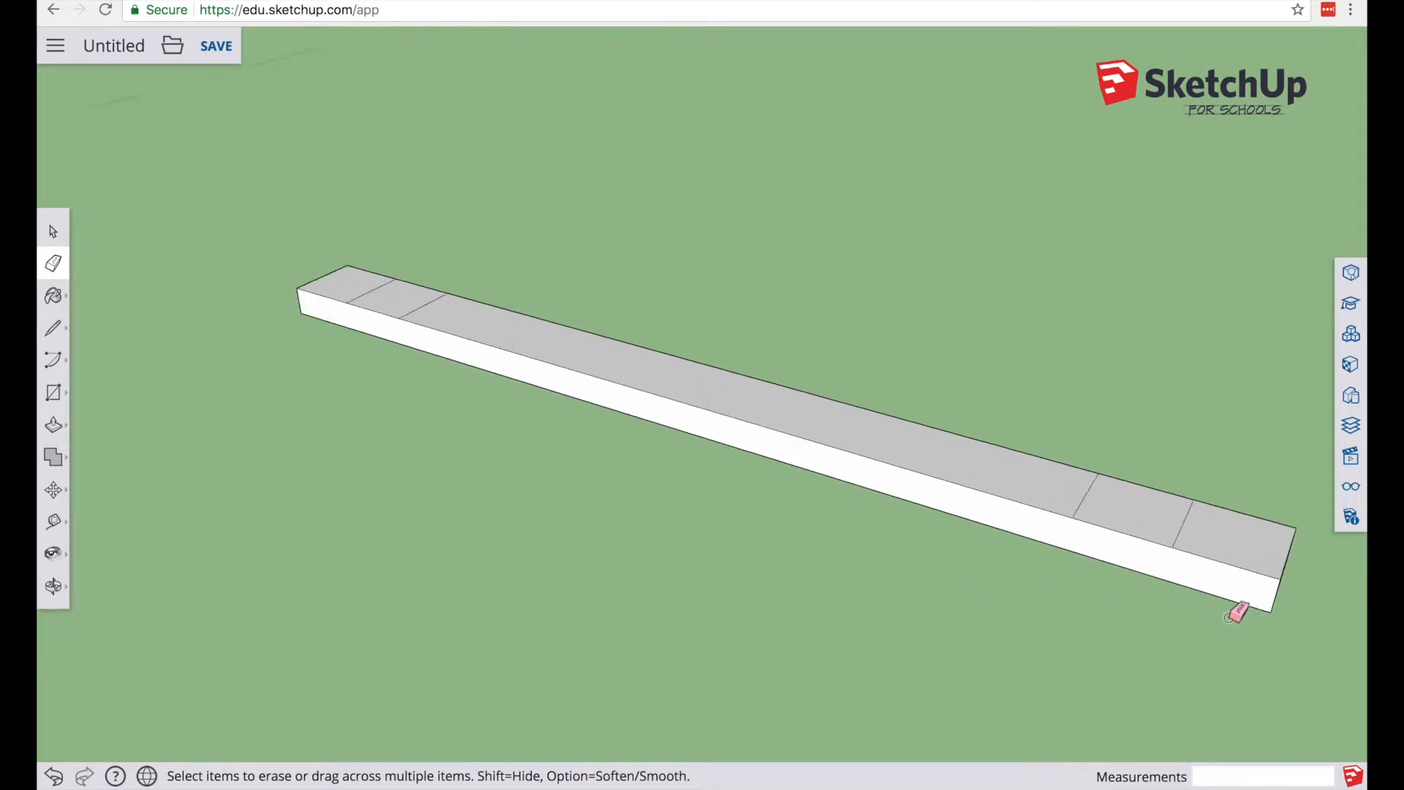
{"action": "mouse_move", "coordinate": [1169, 573]}
{"action": "middle_mouse_down"}
{"action": "mouse_move", "coordinate": [1157, 581]}
{"action": "mouse_move", "coordinate": [1169, 508]}
{"action": "middle_mouse_up"}
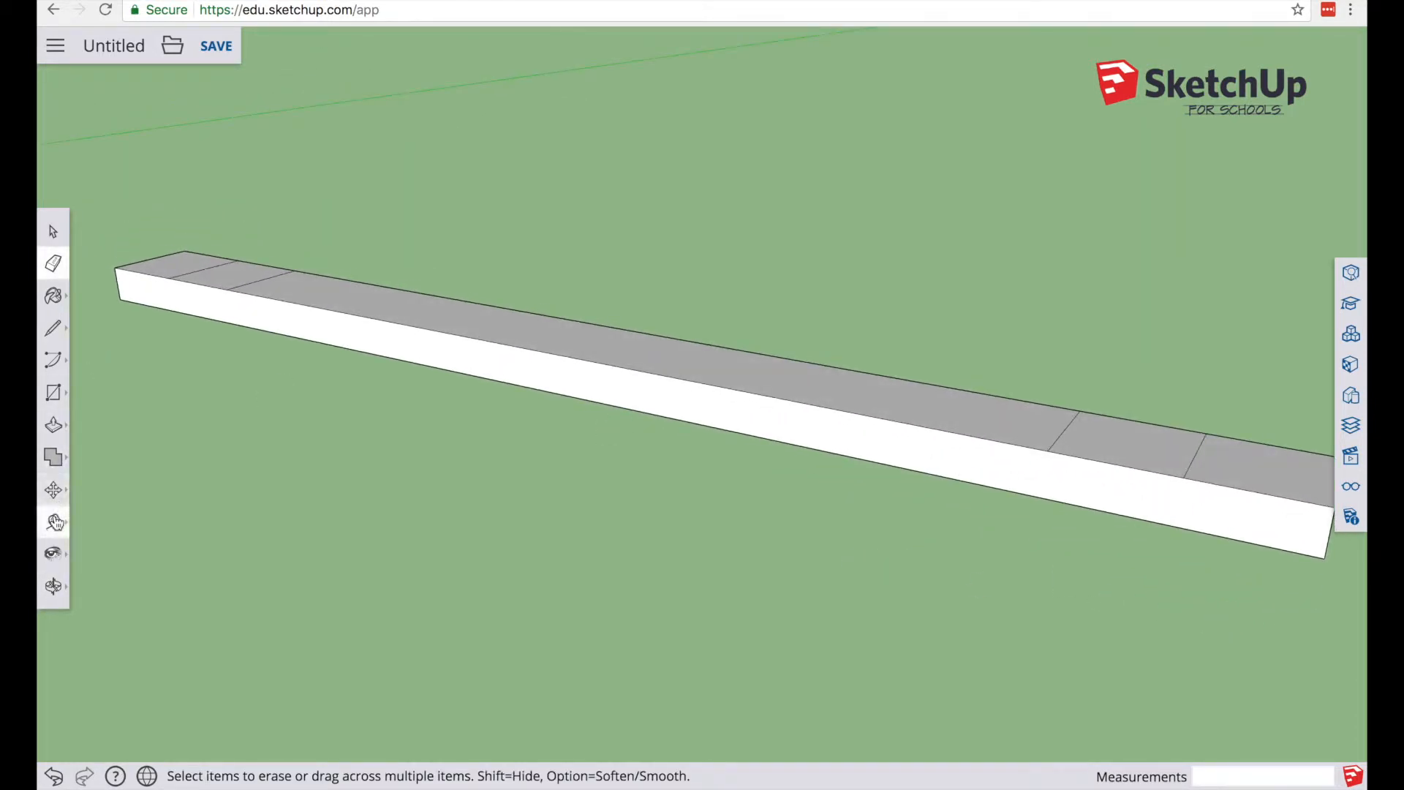
{"action": "left_click", "coordinate": [53, 521]}
{"action": "left_click", "coordinate": [940, 431]}
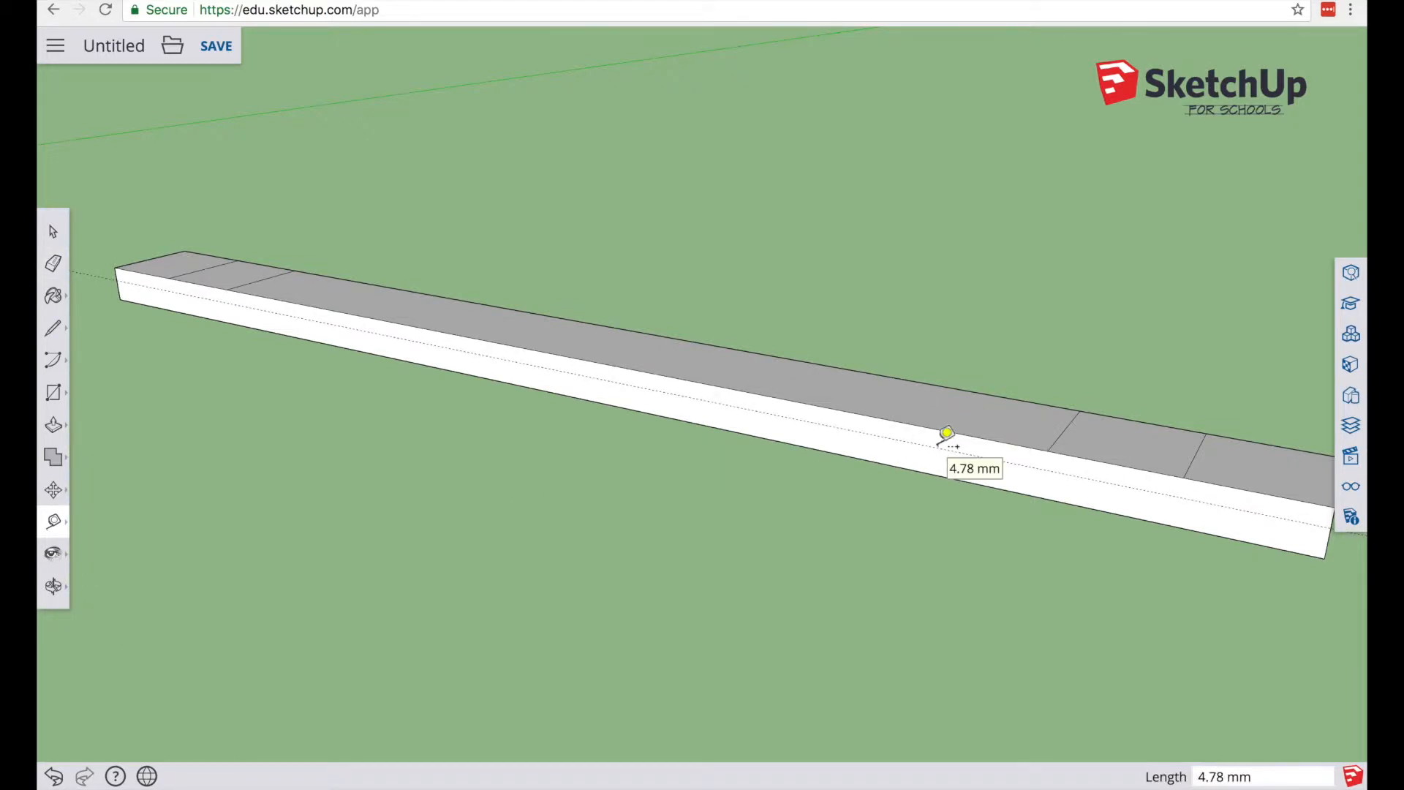
{"action": "type", "text": "6"}
{"action": "key", "text": "Return"}
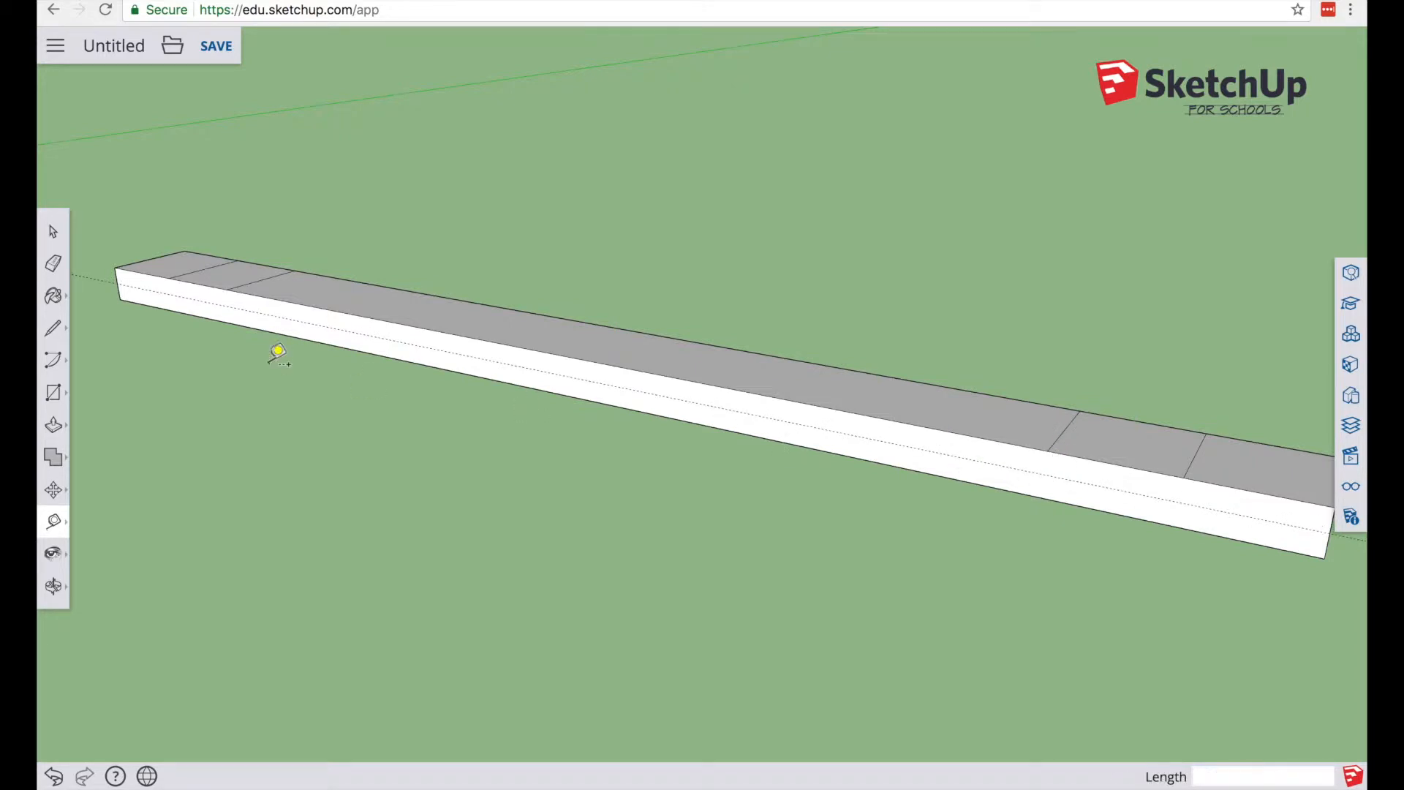
Step: Try to outline a 30 × 6 mm notch profile on the bar's long front side face, below the marked section at the near end
{"action": "left_click", "coordinate": [54, 331]}
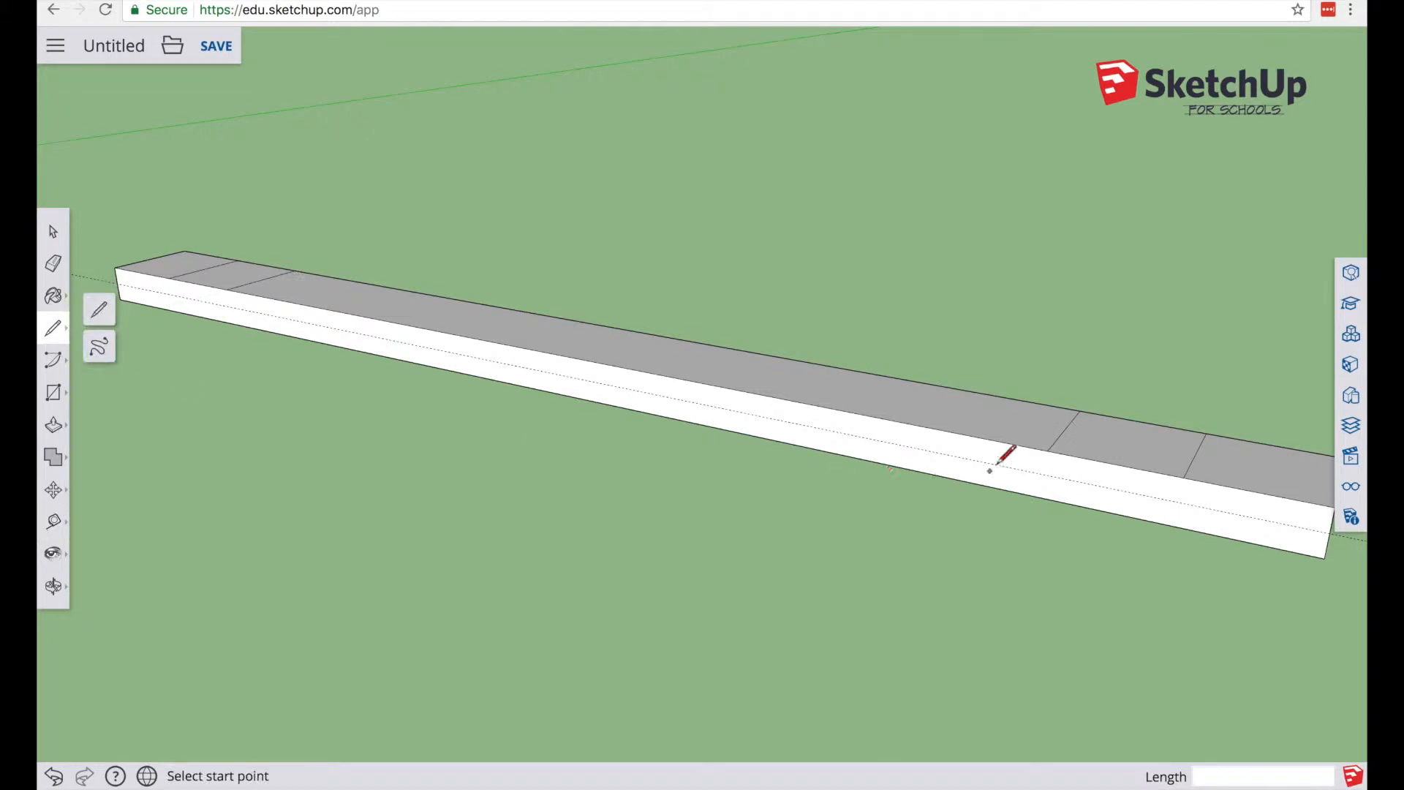
{"action": "left_click", "coordinate": [1046, 475]}
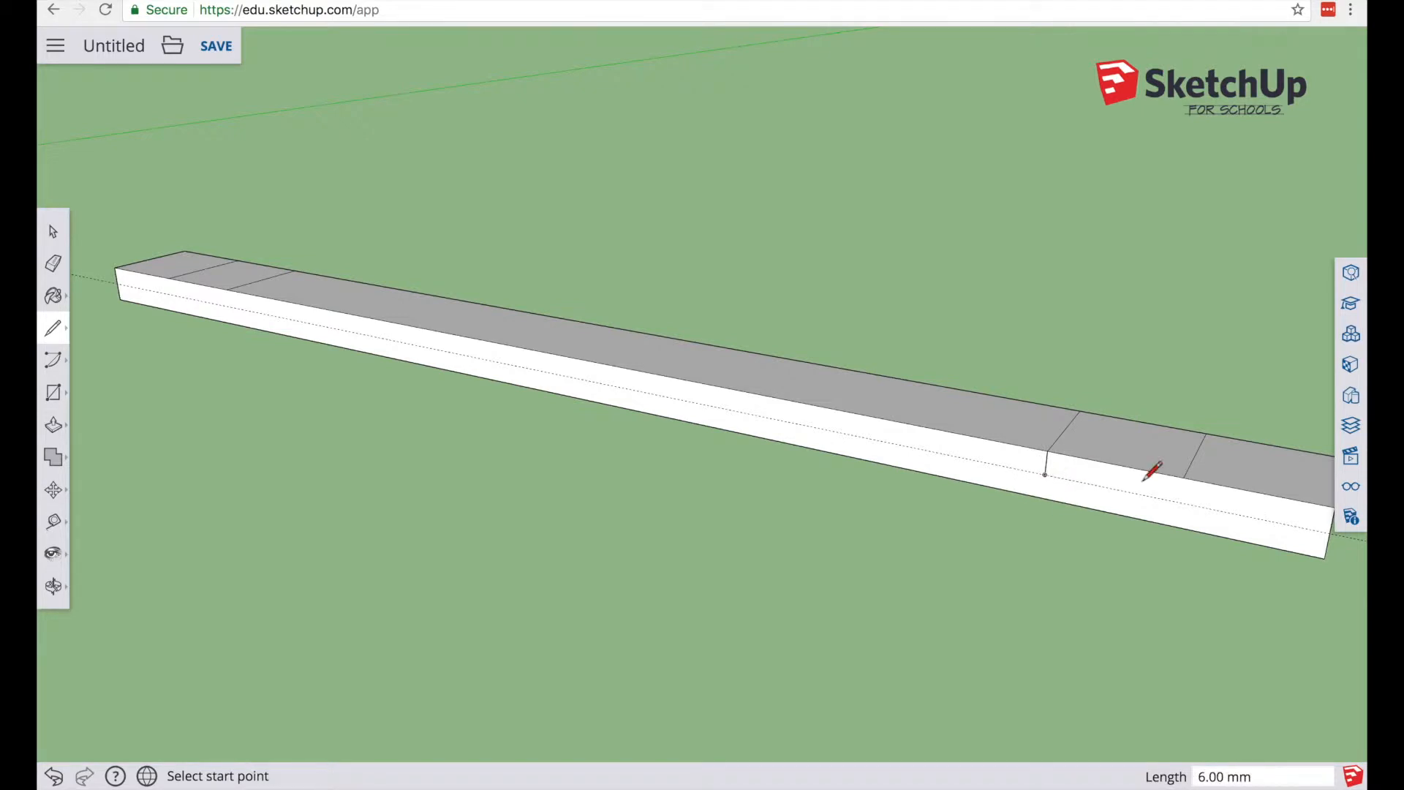
{"action": "left_click", "coordinate": [1185, 478]}
{"action": "left_click", "coordinate": [1180, 503]}
{"action": "left_click", "coordinate": [1181, 503]}
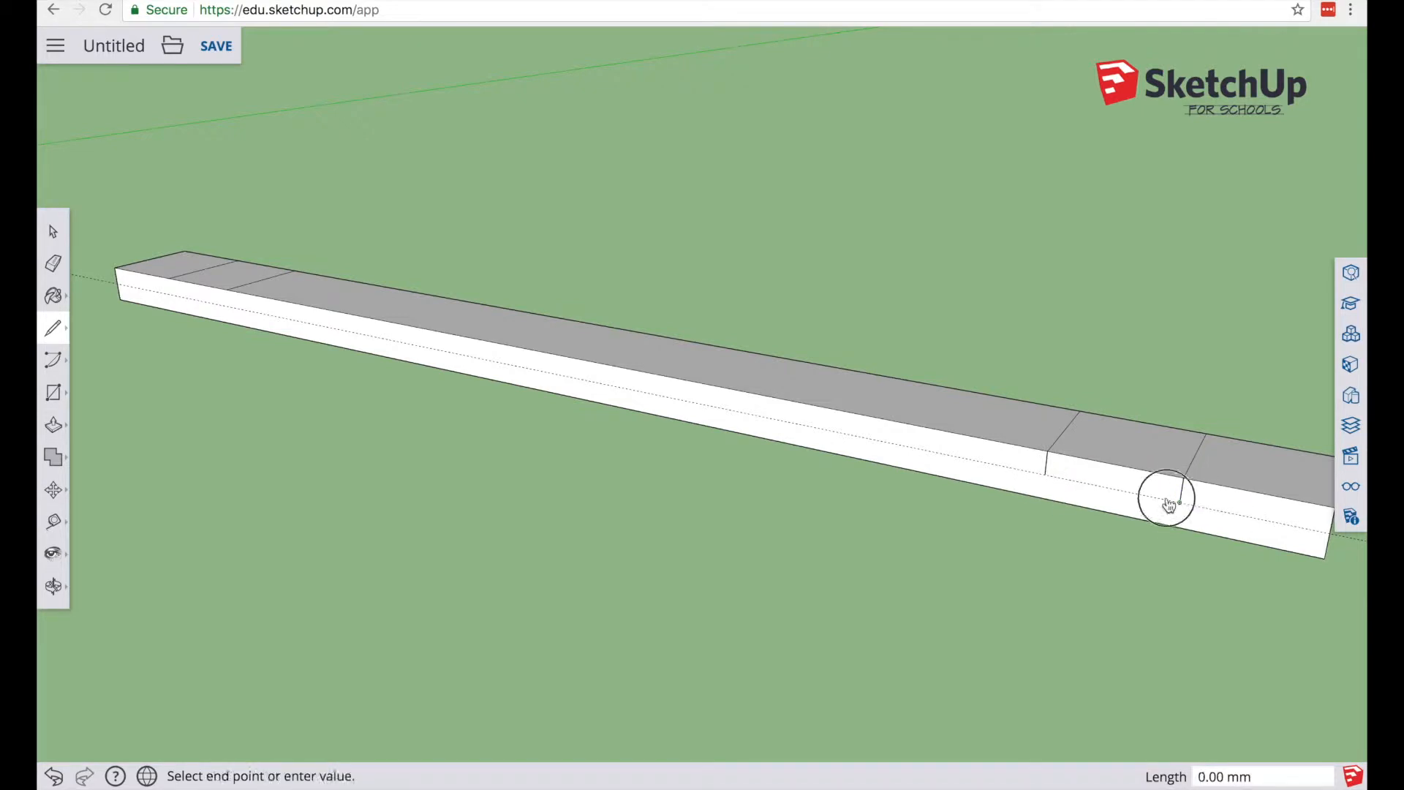
{"action": "left_click", "coordinate": [1048, 476]}
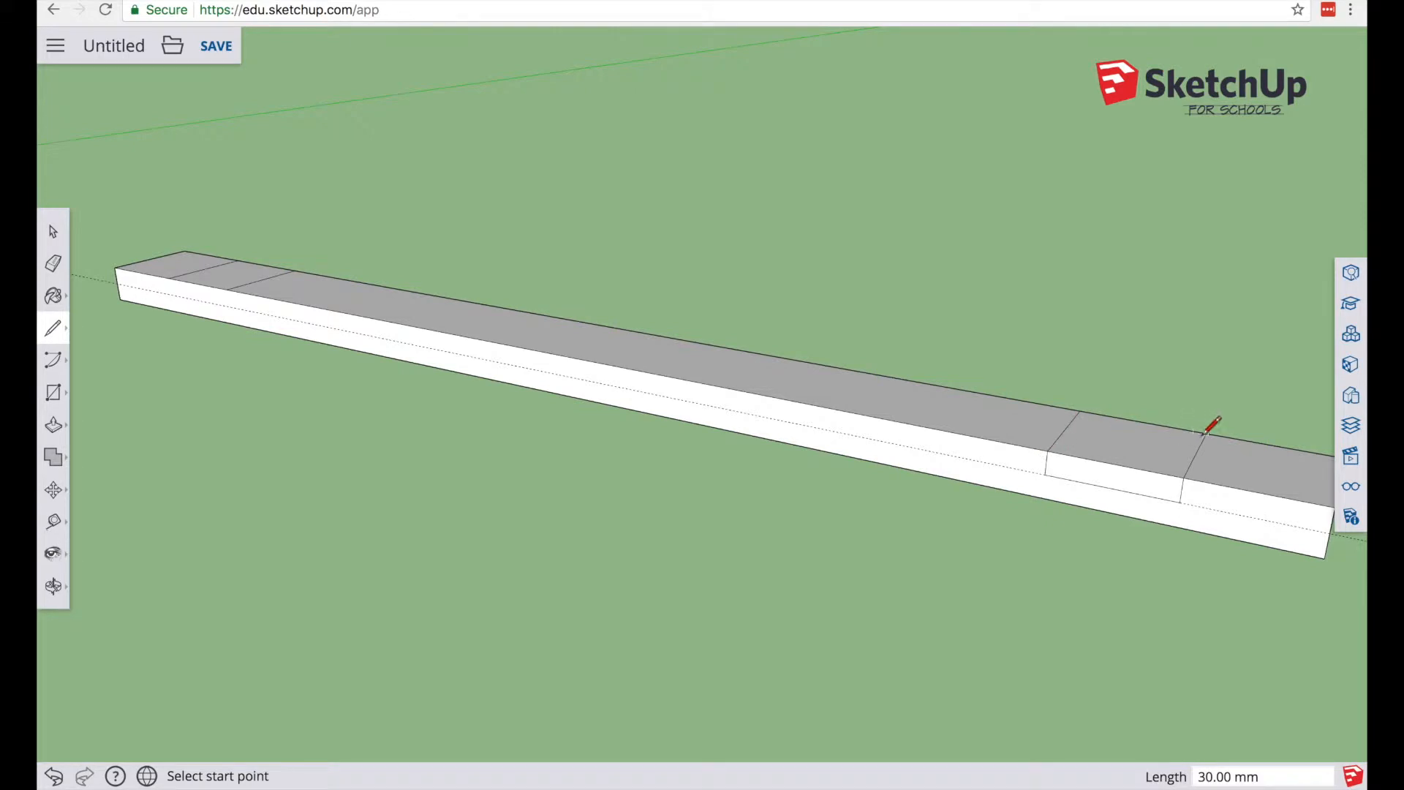
{"action": "left_click", "coordinate": [1181, 482]}
{"action": "left_click", "coordinate": [1180, 502]}
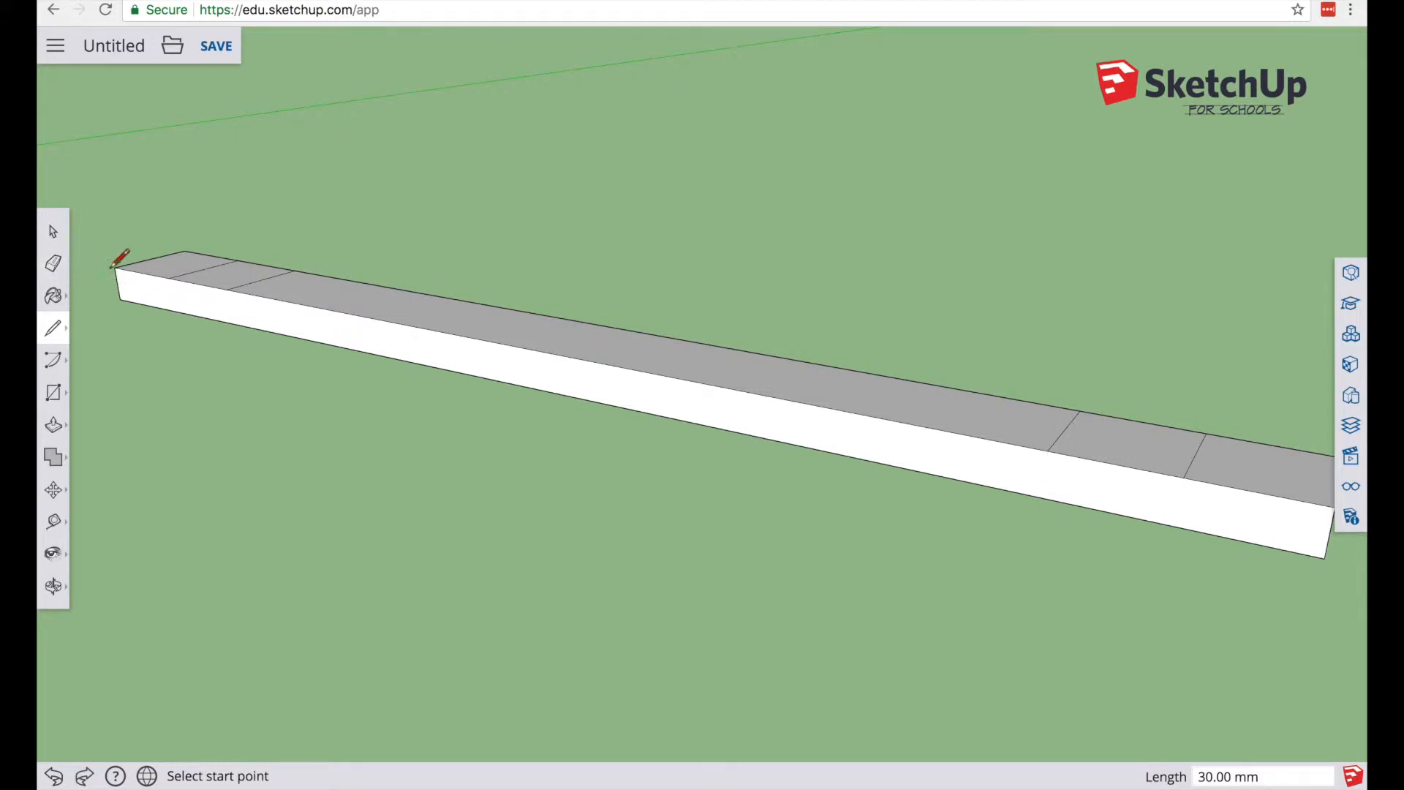
Step: Push both marked 30 mm sections of the bar's top face down 6 mm to cut notches
{"action": "mouse_move", "coordinate": [523, 325]}
{"action": "middle_mouse_down"}
{"action": "mouse_move", "coordinate": [473, 373]}
{"action": "mouse_move", "coordinate": [464, 414]}
{"action": "mouse_move", "coordinate": [788, 496]}
{"action": "middle_mouse_up"}
{"action": "scroll", "coordinate": [753, 485], "scroll_direction": "down", "scroll_amount": 4}
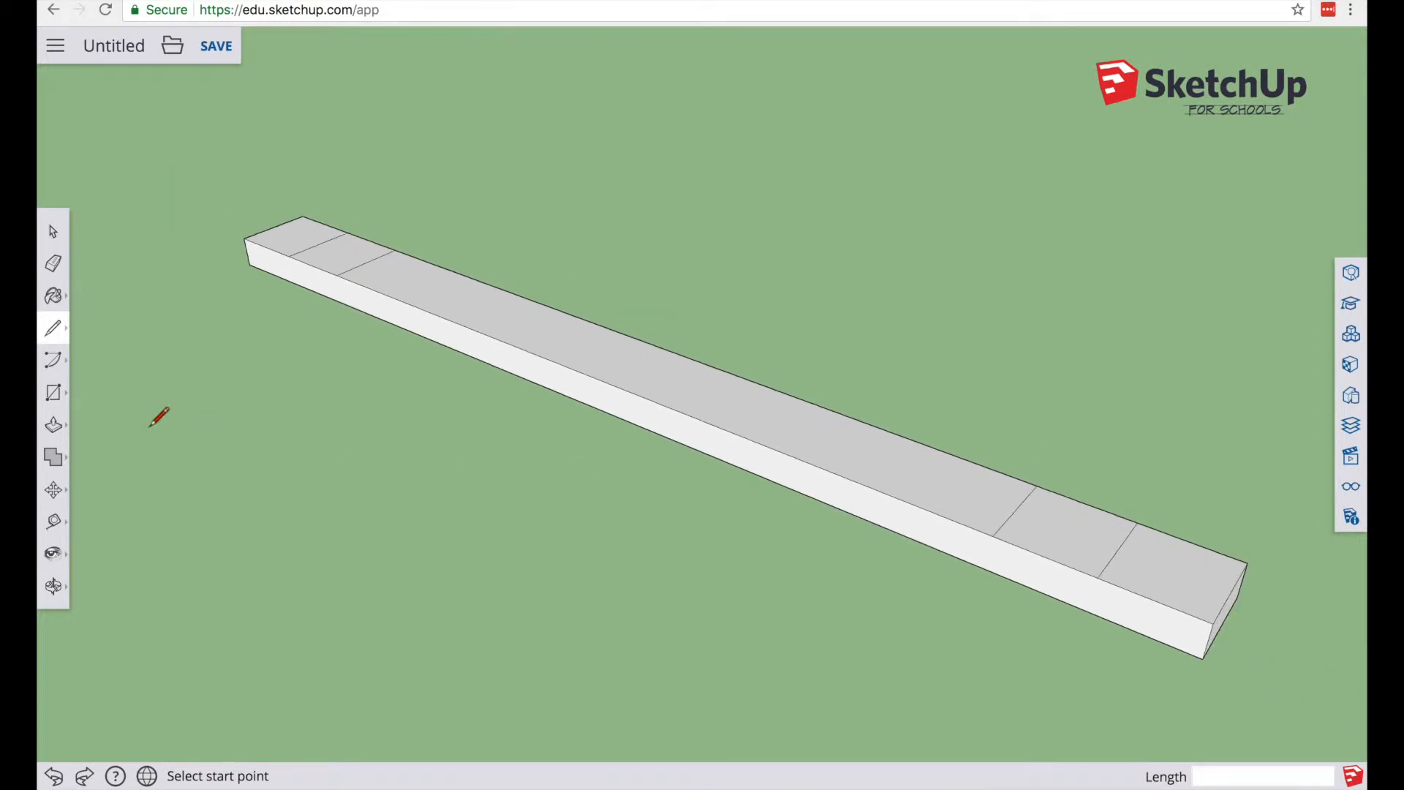
{"action": "left_click", "coordinate": [53, 424]}
{"action": "left_click_drag", "start_coordinate": [333, 267], "coordinate": [333, 274]}
{"action": "type", "text": "6"}
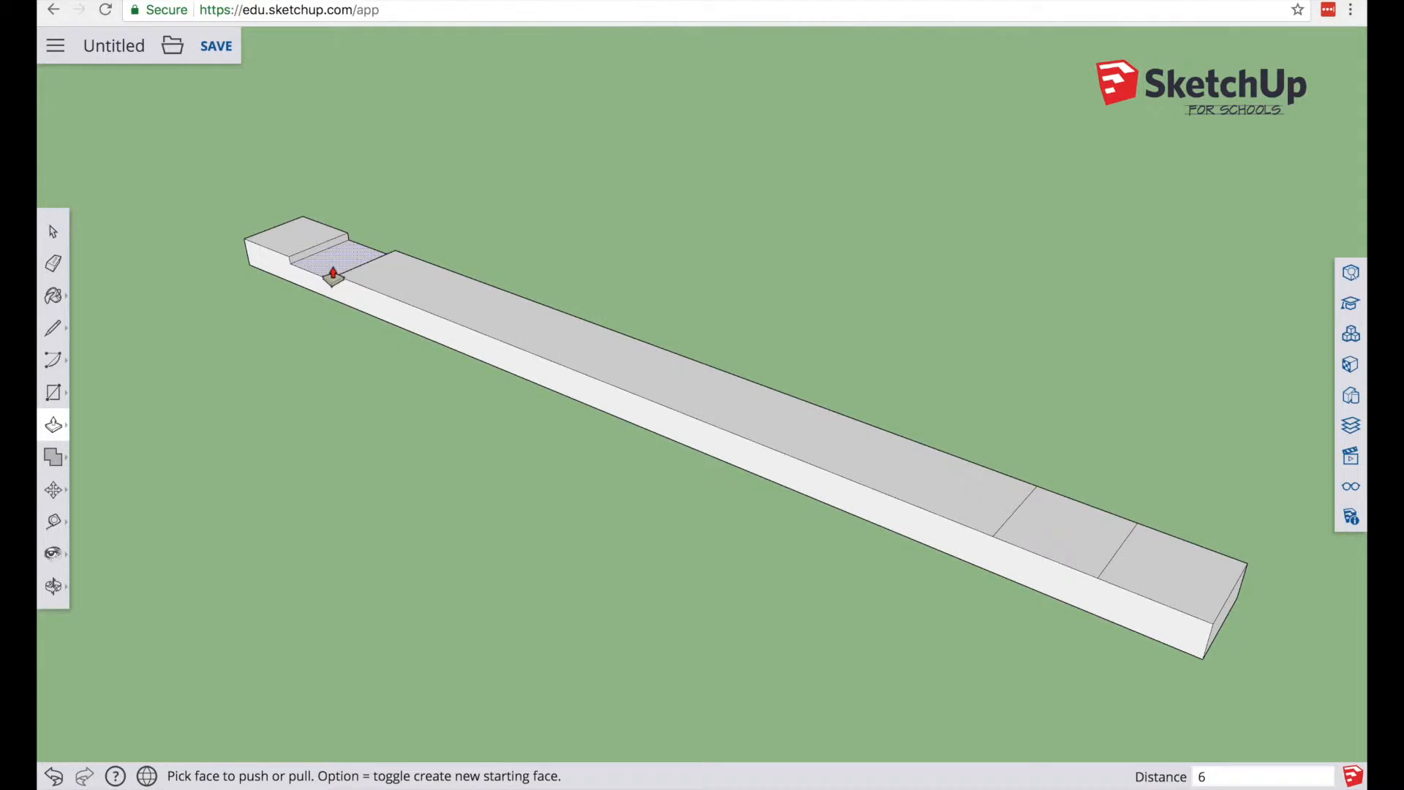
{"action": "key", "text": "Return"}
{"action": "left_click_drag", "start_coordinate": [1072, 534], "coordinate": [1070, 538]}
{"action": "type", "text": "6"}
{"action": "key", "text": "Return"}
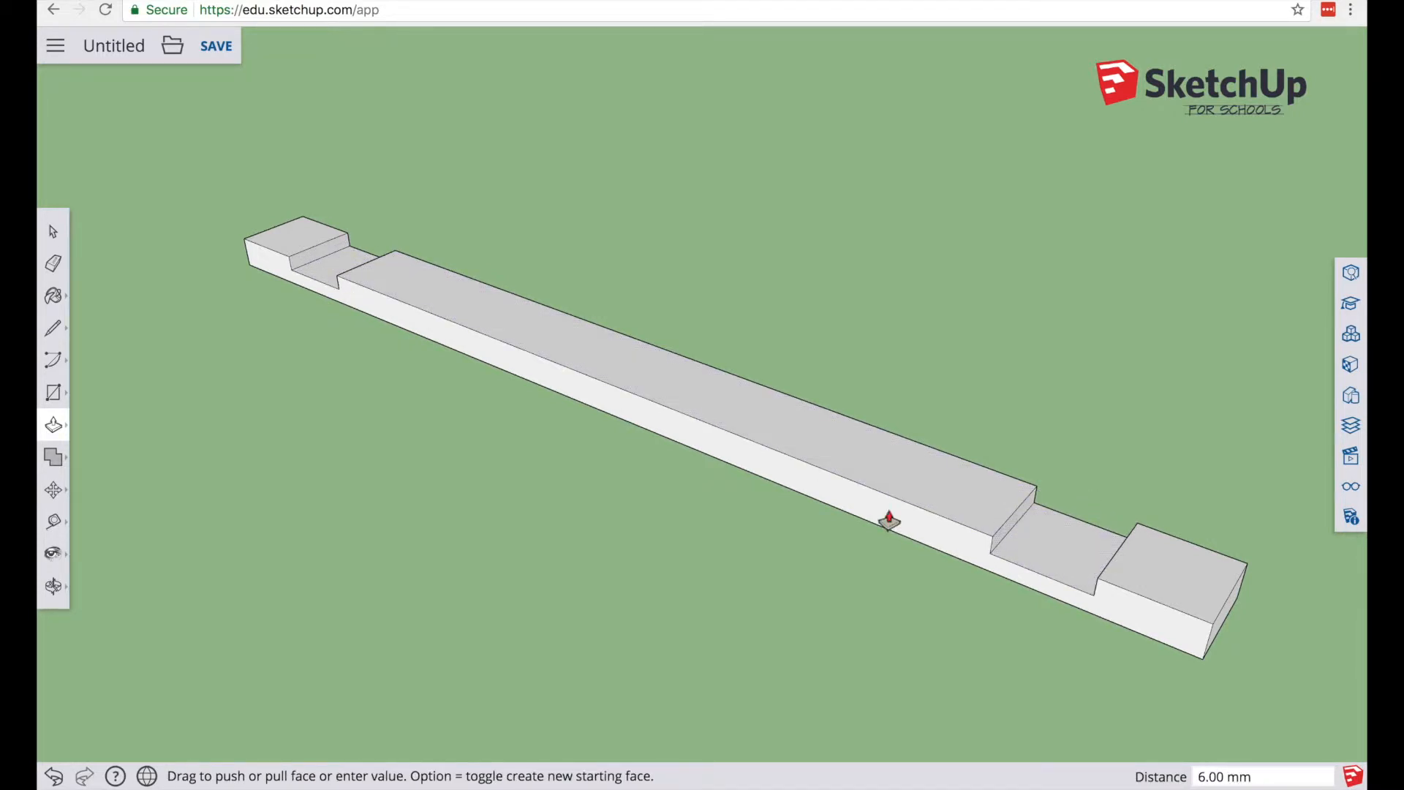
Step: Select the whole notched bar and make it a group
{"action": "key", "text": "o"}
{"action": "left_click_drag", "start_coordinate": [724, 596], "coordinate": [705, 558]}
{"action": "key", "text": "p"}
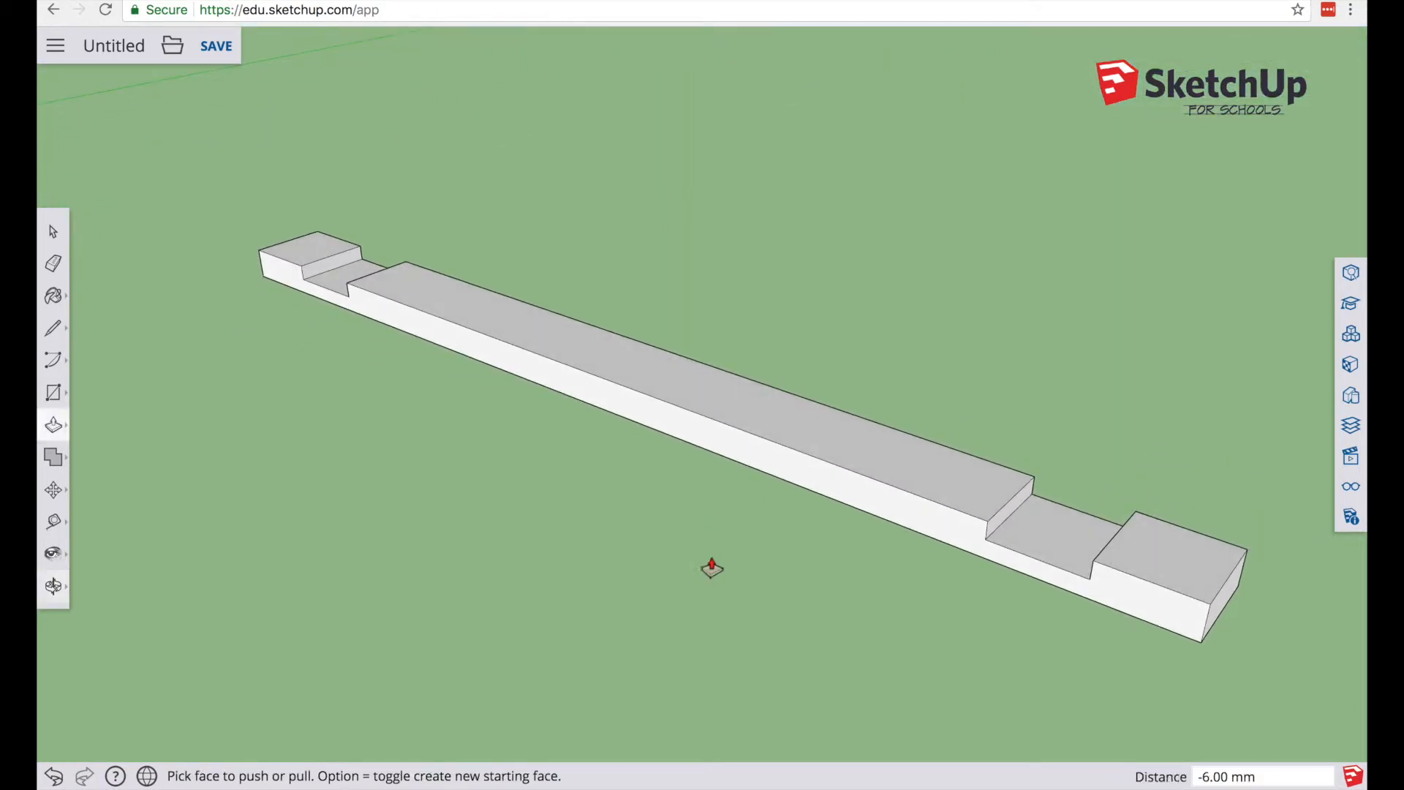
{"action": "left_click", "coordinate": [53, 231]}
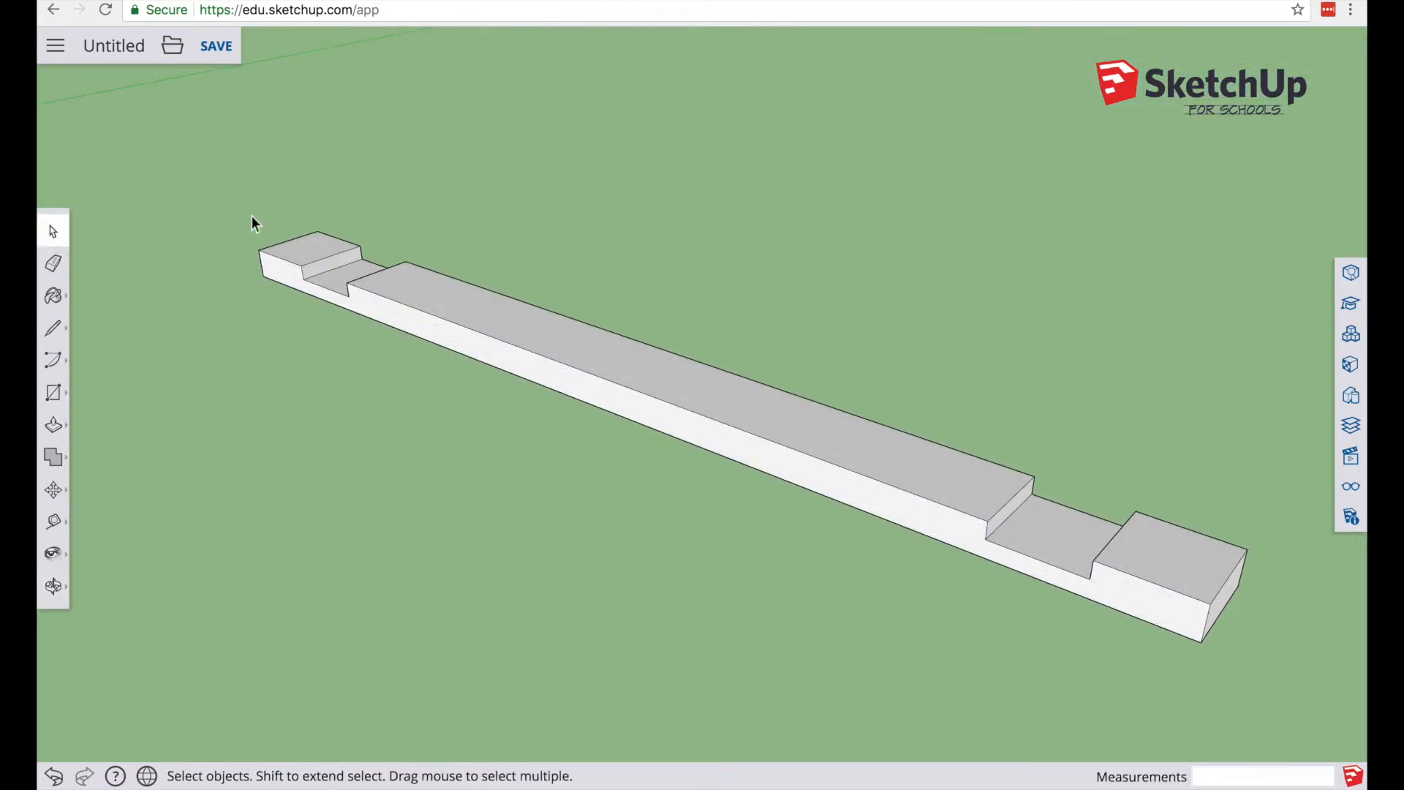
{"action": "left_click_drag", "start_coordinate": [178, 162], "coordinate": [1263, 674]}
{"action": "right_click", "coordinate": [816, 442]}
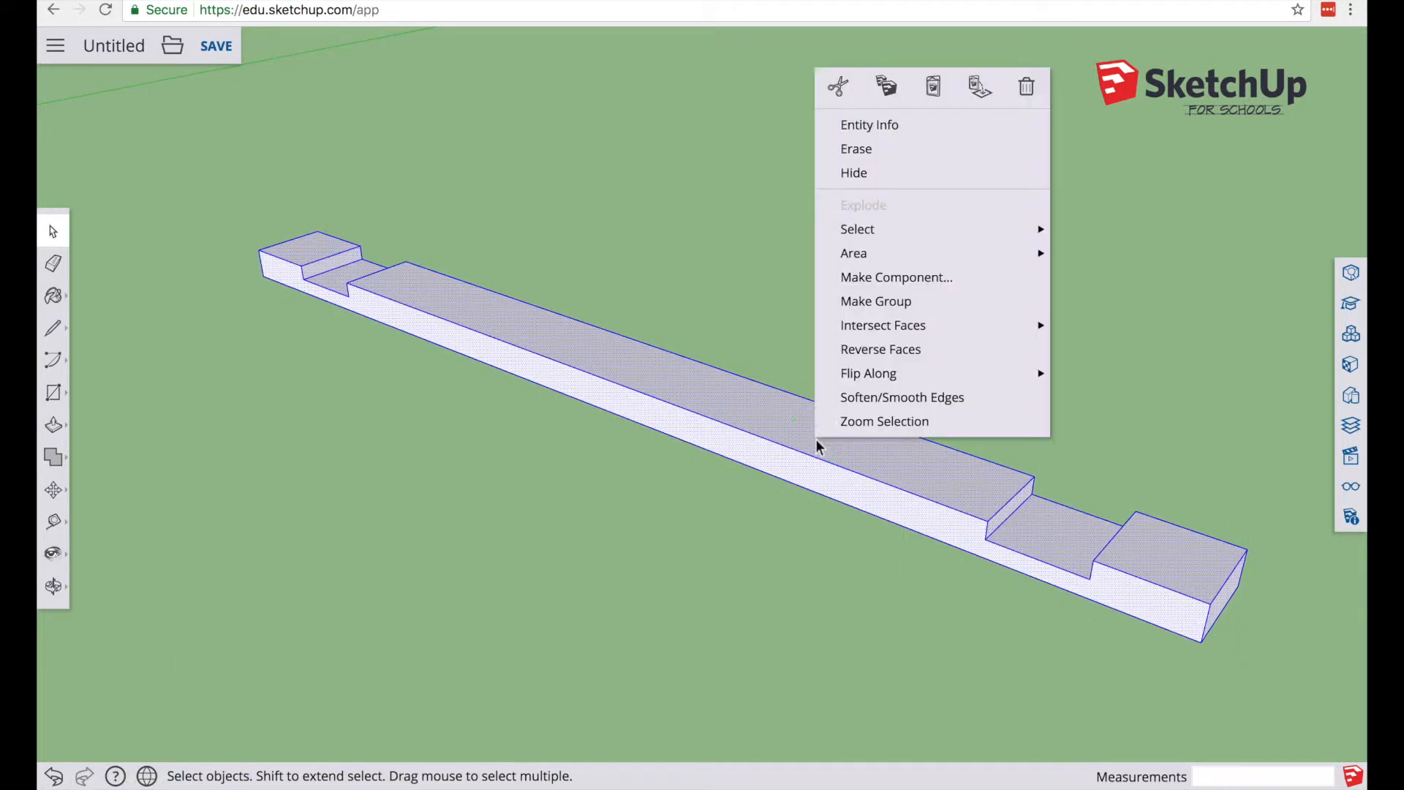
{"action": "left_click", "coordinate": [856, 302]}
Step: Draw a 350 × 30 mm rectangle on the ground in front of the notched bar, running roughly alongside it
{"action": "scroll", "coordinate": [608, 375], "scroll_direction": "down", "scroll_amount": 5}
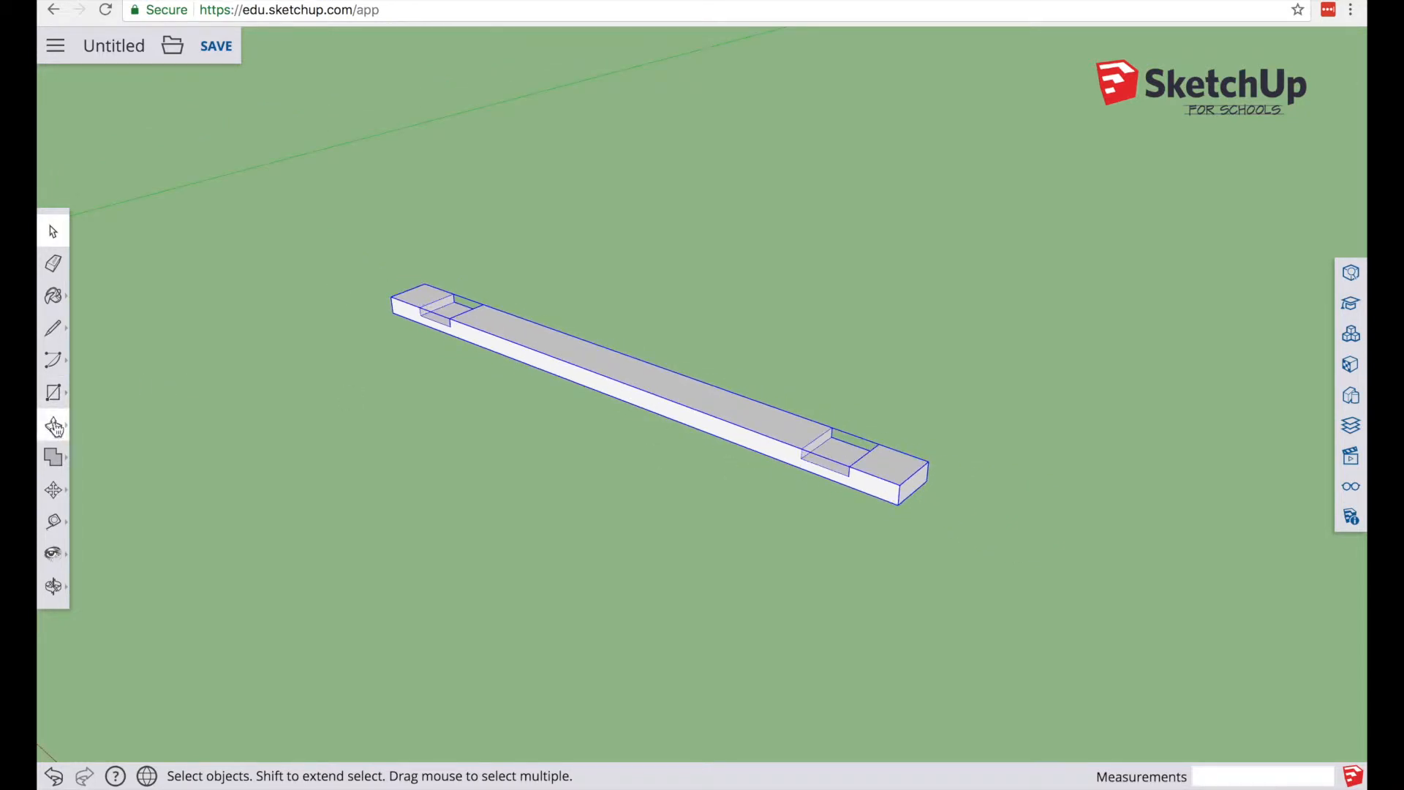
{"action": "left_click", "coordinate": [55, 395]}
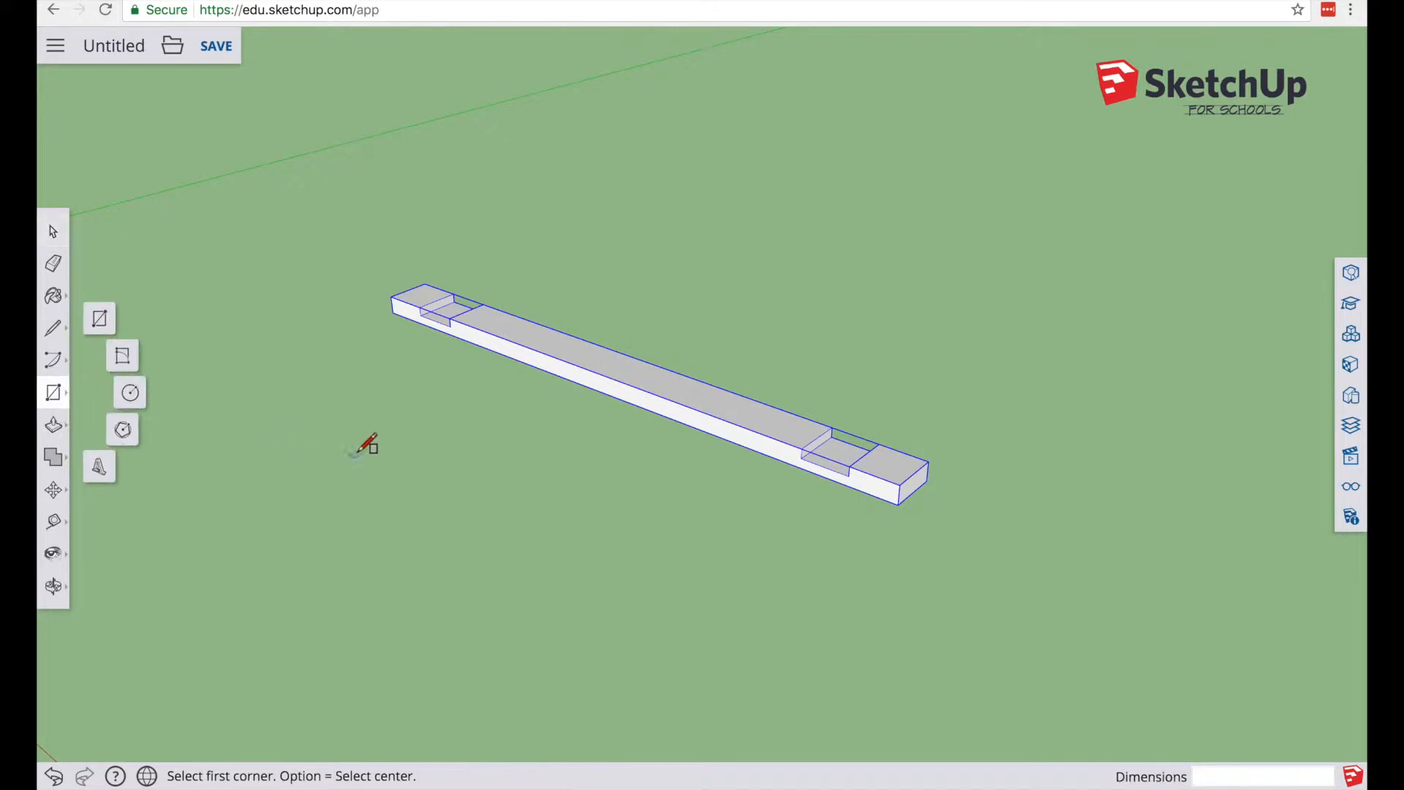
{"action": "left_click", "coordinate": [100, 327]}
{"action": "left_click", "coordinate": [252, 381]}
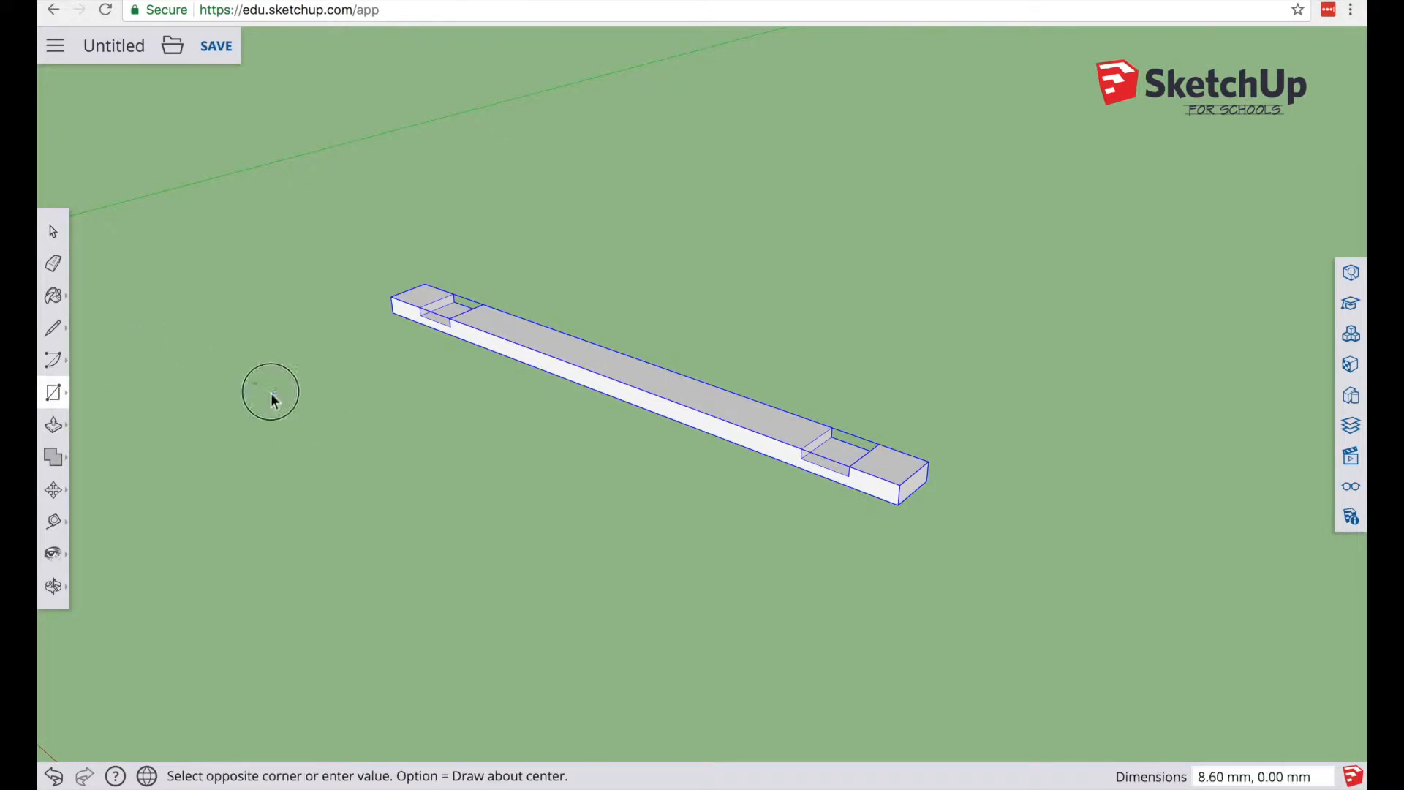
{"action": "left_click", "coordinate": [608, 510]}
{"action": "type", "text": "350,3"}
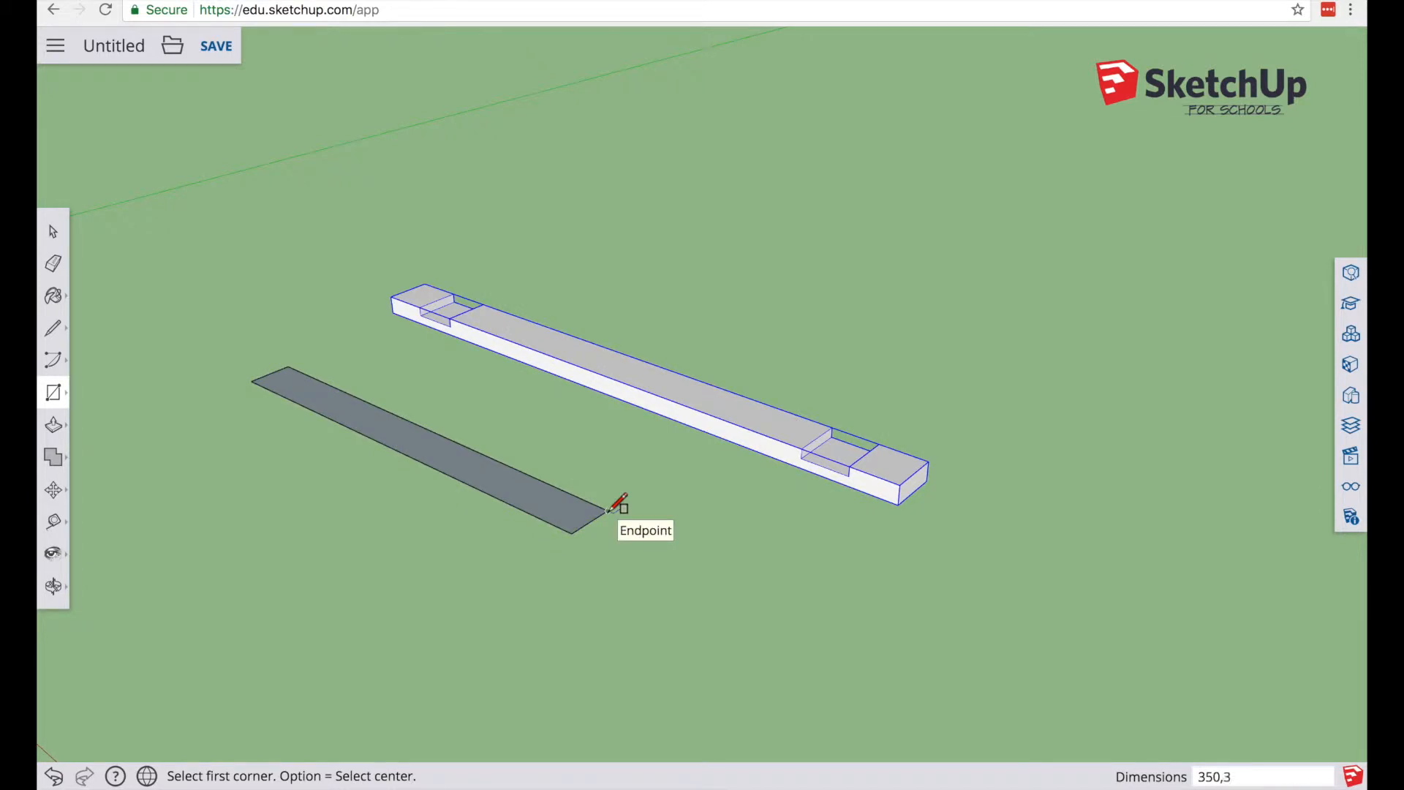
{"action": "type", "text": "0"}
{"action": "key", "text": "Return"}
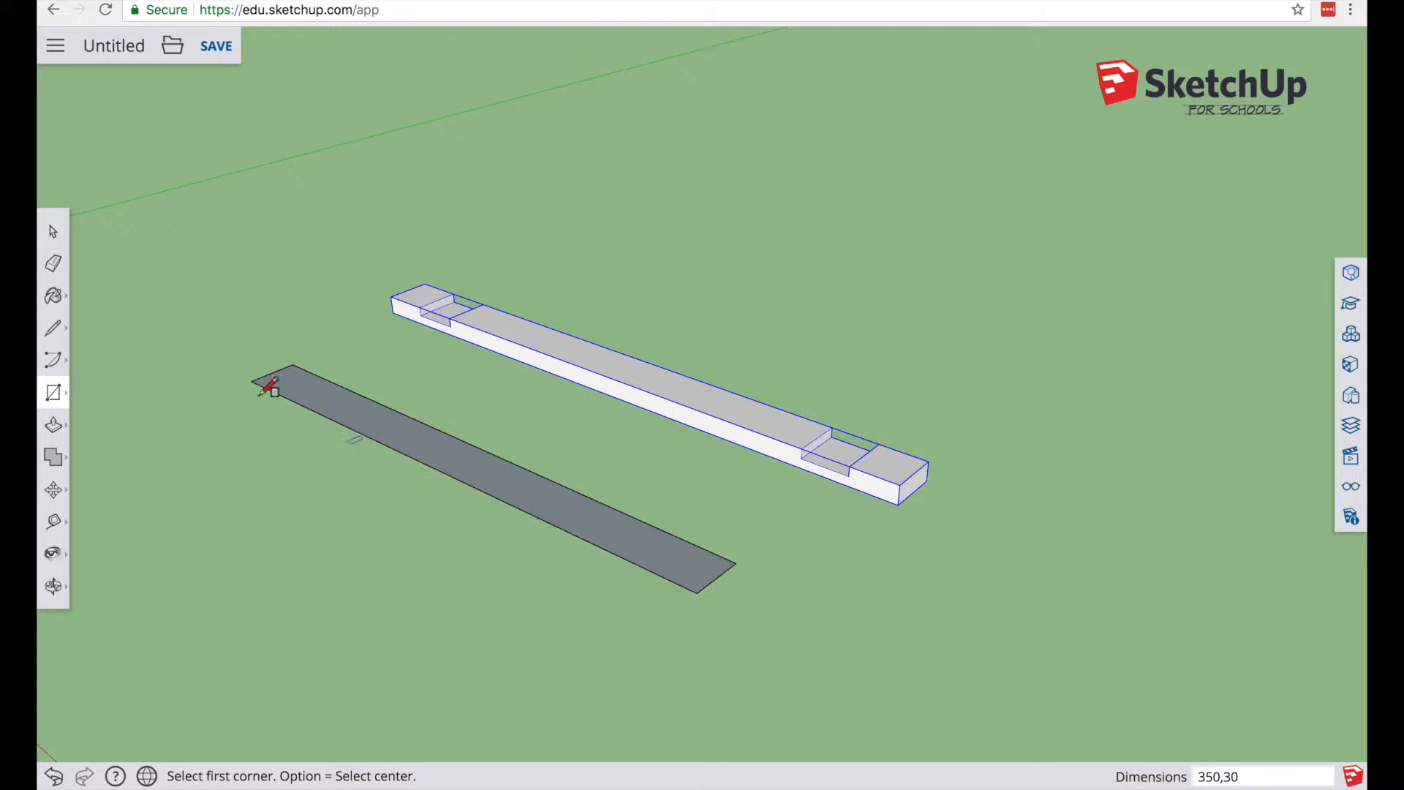
Step: Pull the 350 × 30 mm rectangle up 12 mm to form a second bar
{"action": "left_click", "coordinate": [54, 425]}
{"action": "left_click", "coordinate": [465, 468]}
{"action": "left_click", "coordinate": [458, 458]}
{"action": "type", "text": "1"}
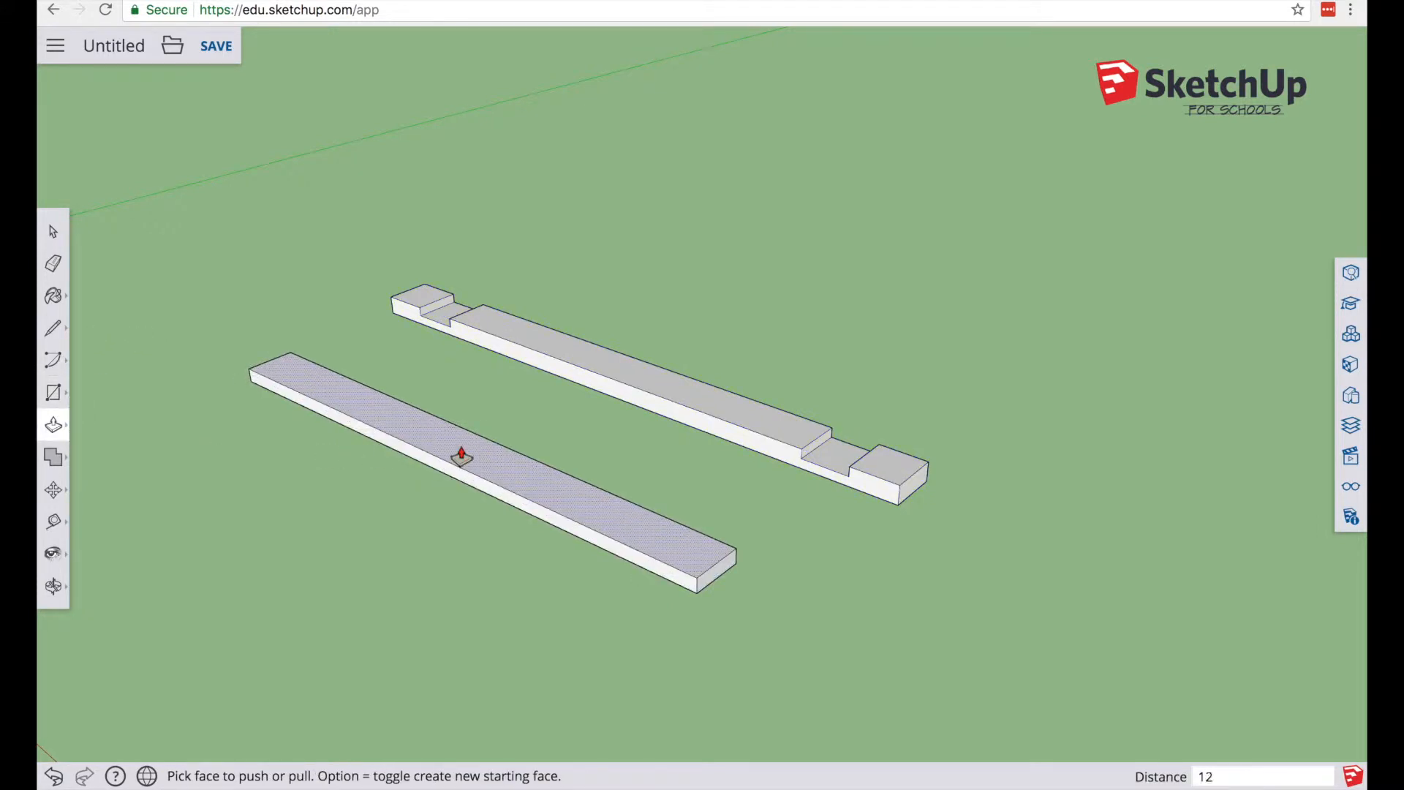
{"action": "type", "text": "2"}
{"action": "key", "text": "Return"}
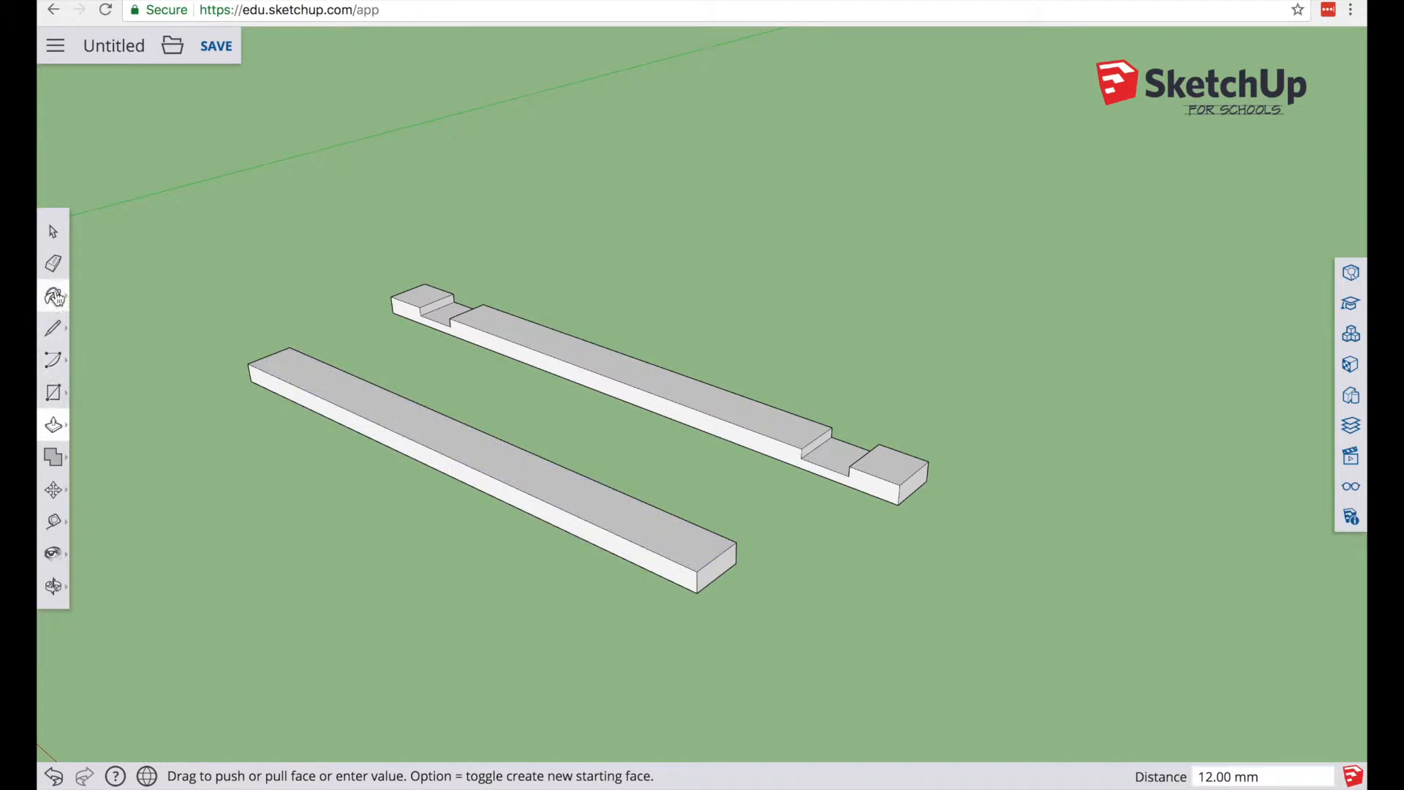
Step: Place guides across the second bar's top face, 30 mm in from each of its short ends
{"action": "left_click", "coordinate": [54, 523]}
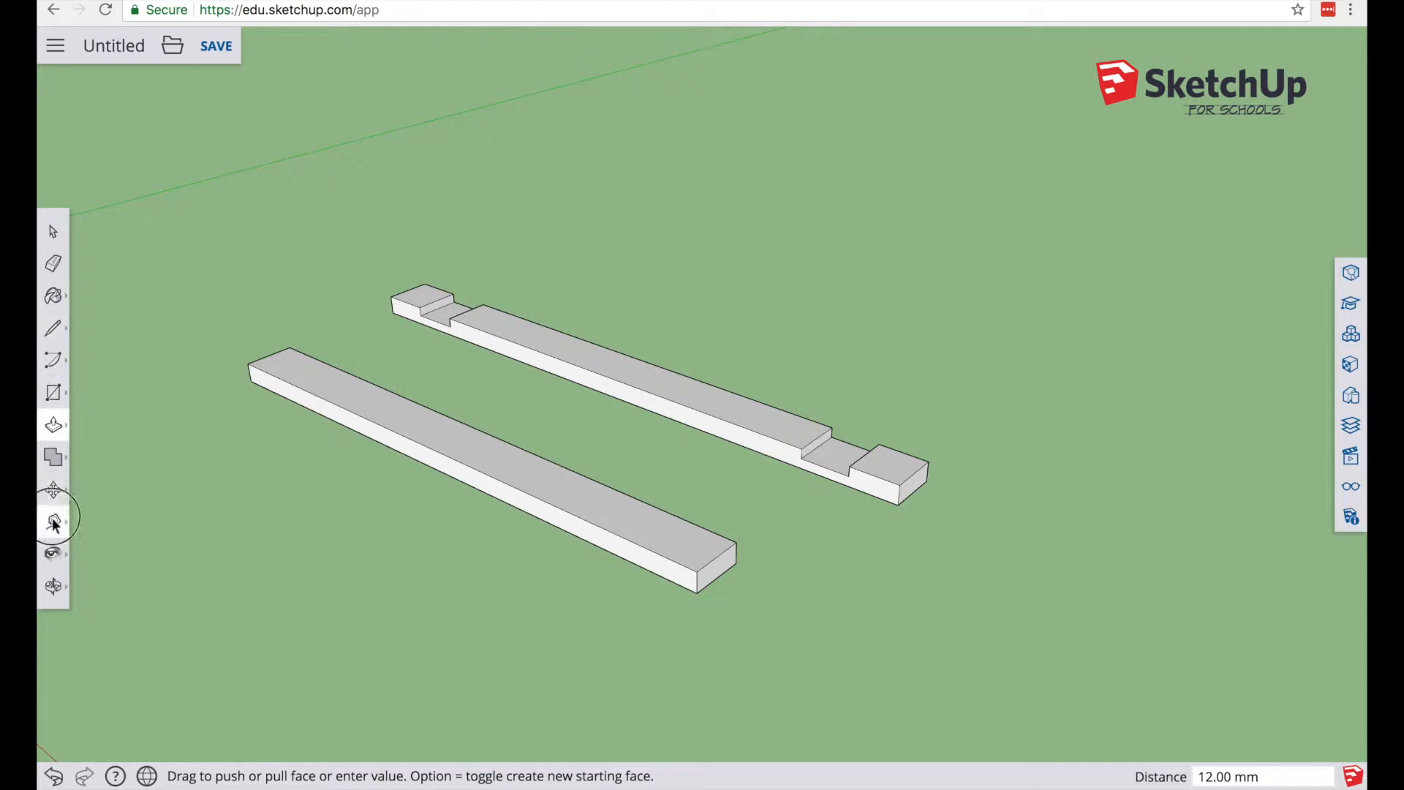
{"action": "left_click", "coordinate": [101, 431]}
{"action": "left_click", "coordinate": [257, 383]}
{"action": "scroll", "coordinate": [270, 346], "scroll_direction": "up", "scroll_amount": 2}
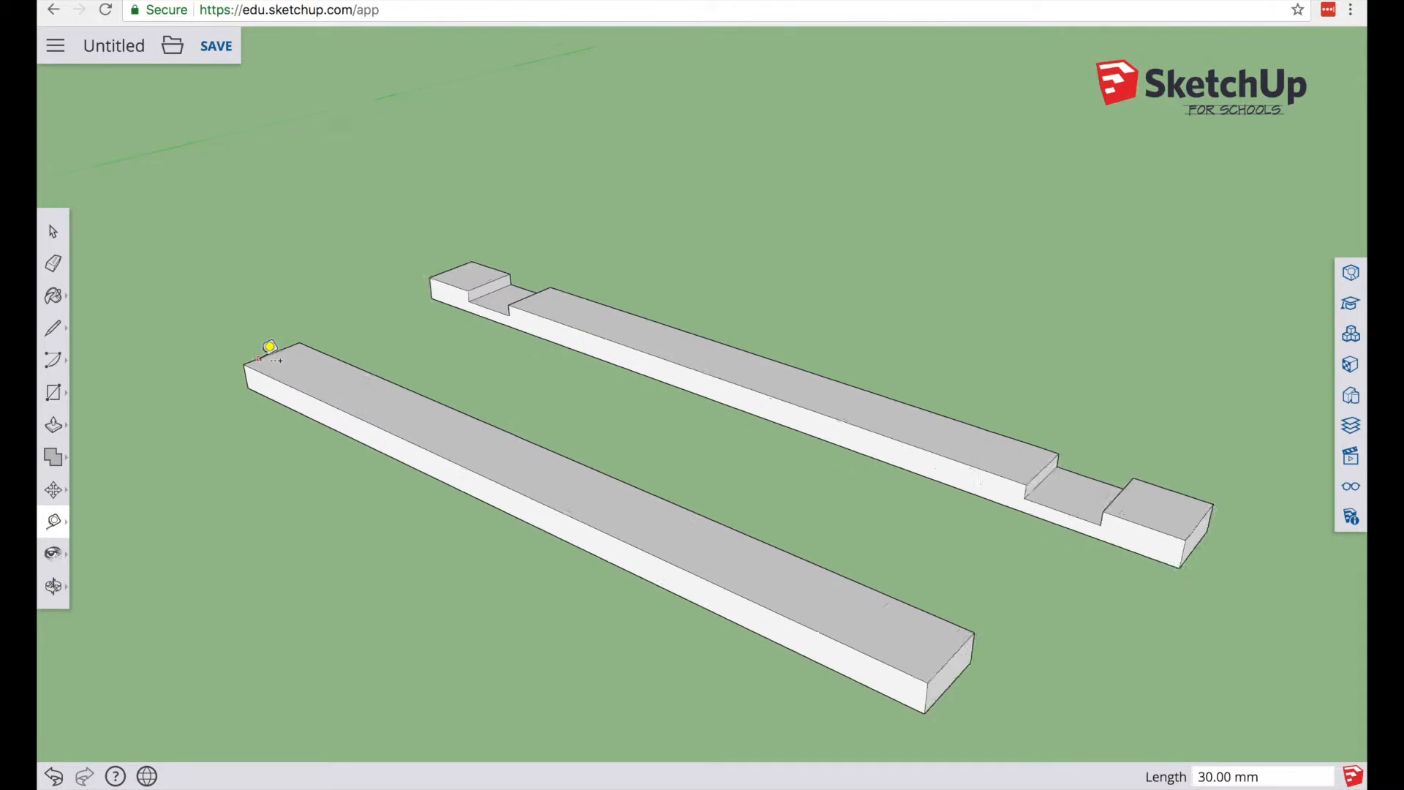
{"action": "scroll", "coordinate": [270, 346], "scroll_direction": "up", "scroll_amount": 1}
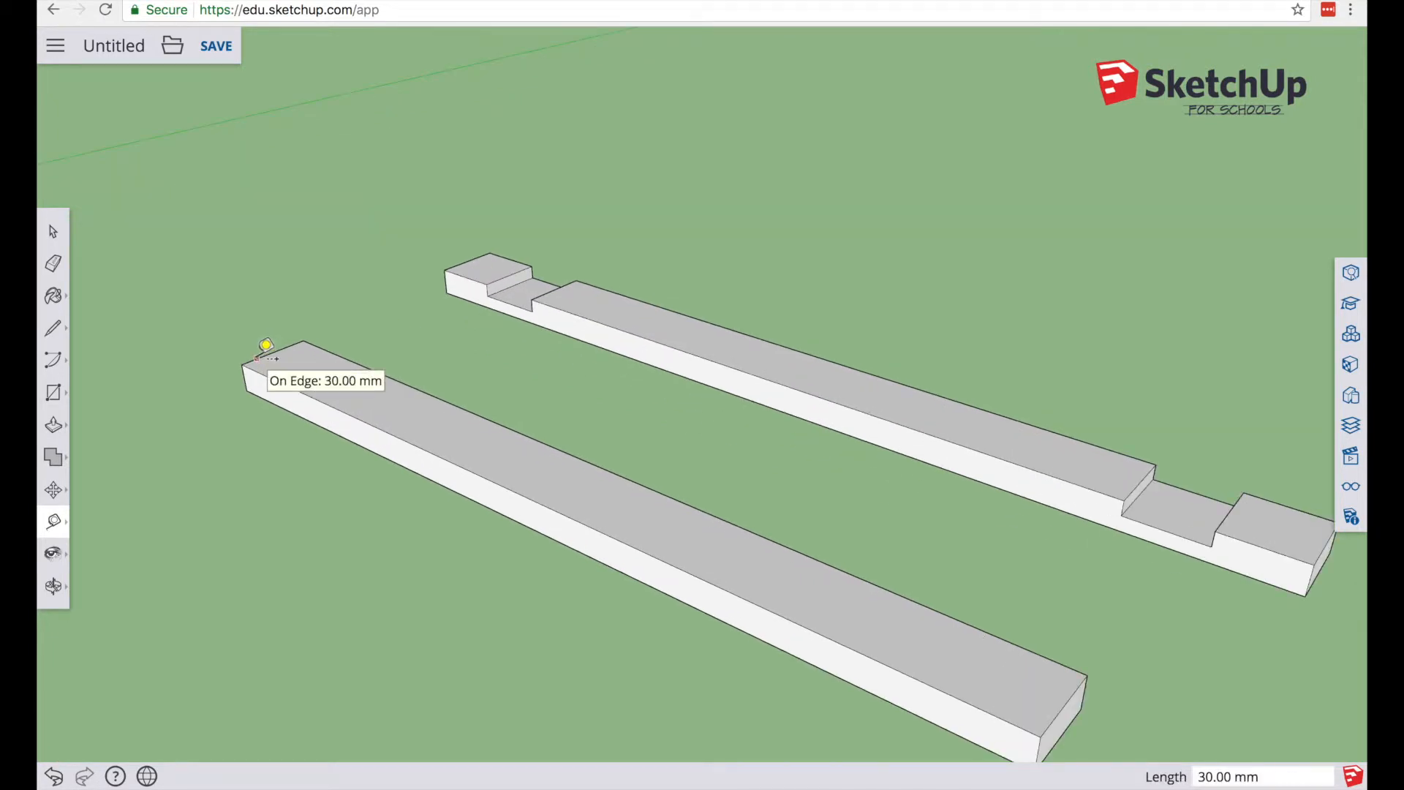
{"action": "type", "text": "30"}
{"action": "key", "text": "Return"}
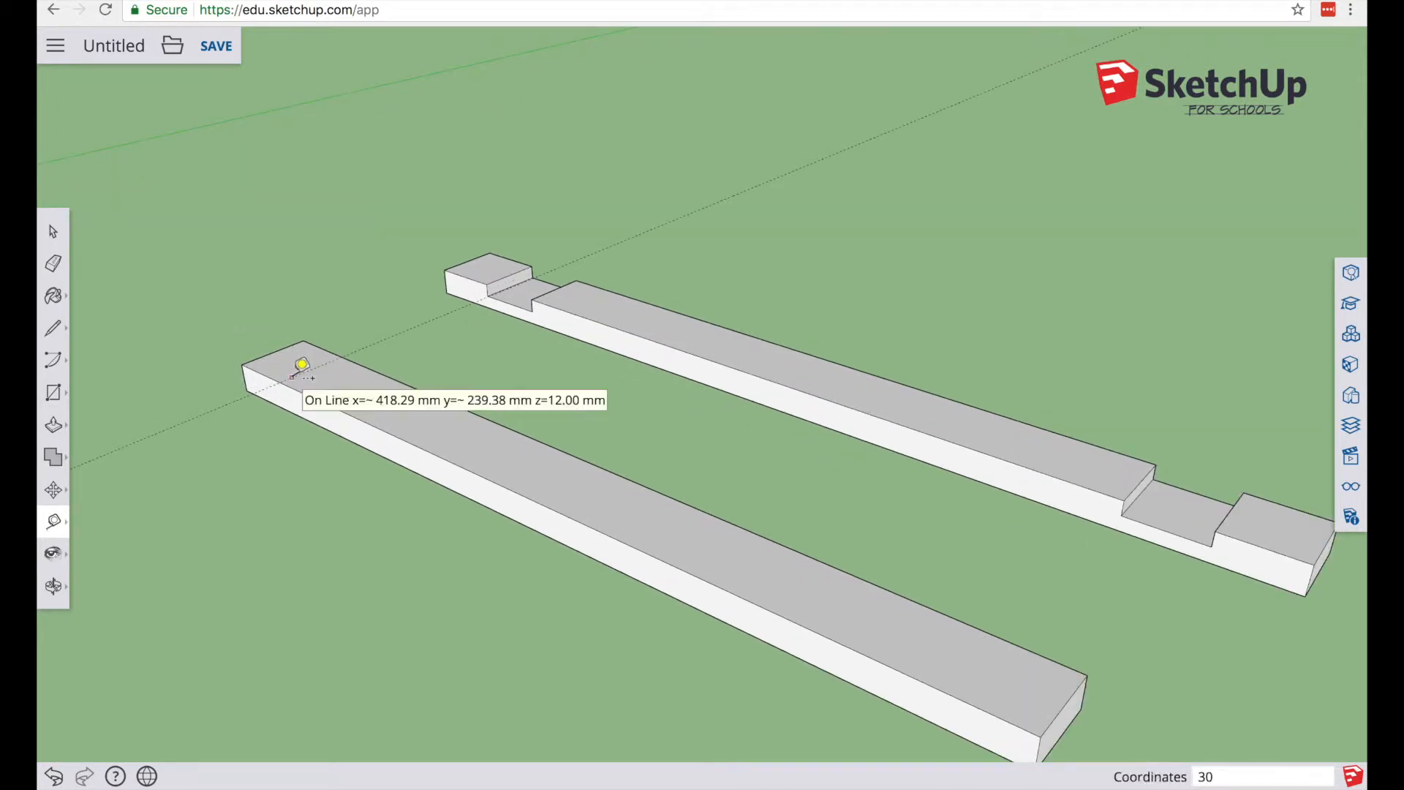
{"action": "left_click", "coordinate": [1064, 705]}
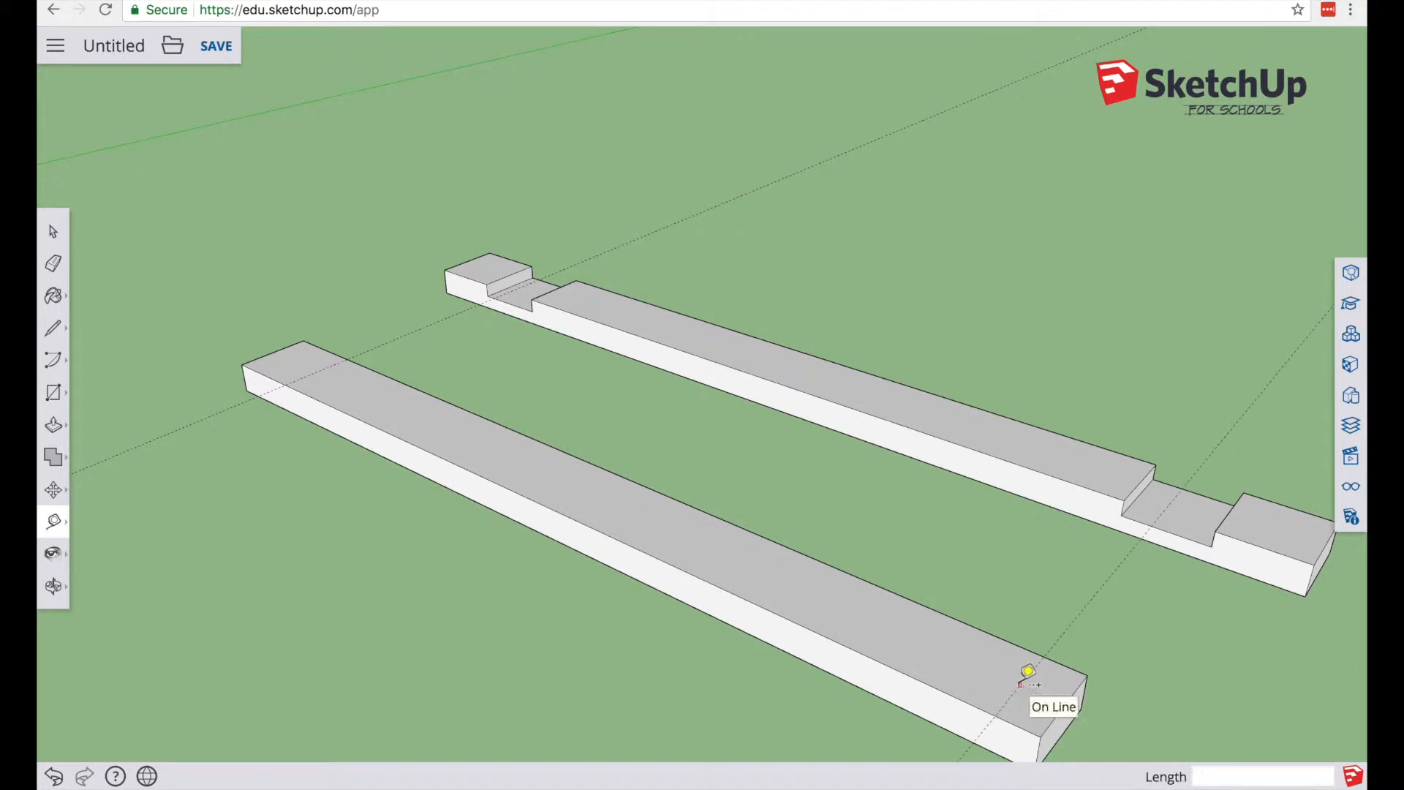
{"action": "type", "text": "30"}
Step: Draw a 30 × 30 mm rectangle on the second bar's top face, inward from the guide at the far end
{"action": "left_click", "coordinate": [53, 392]}
{"action": "left_click", "coordinate": [99, 322]}
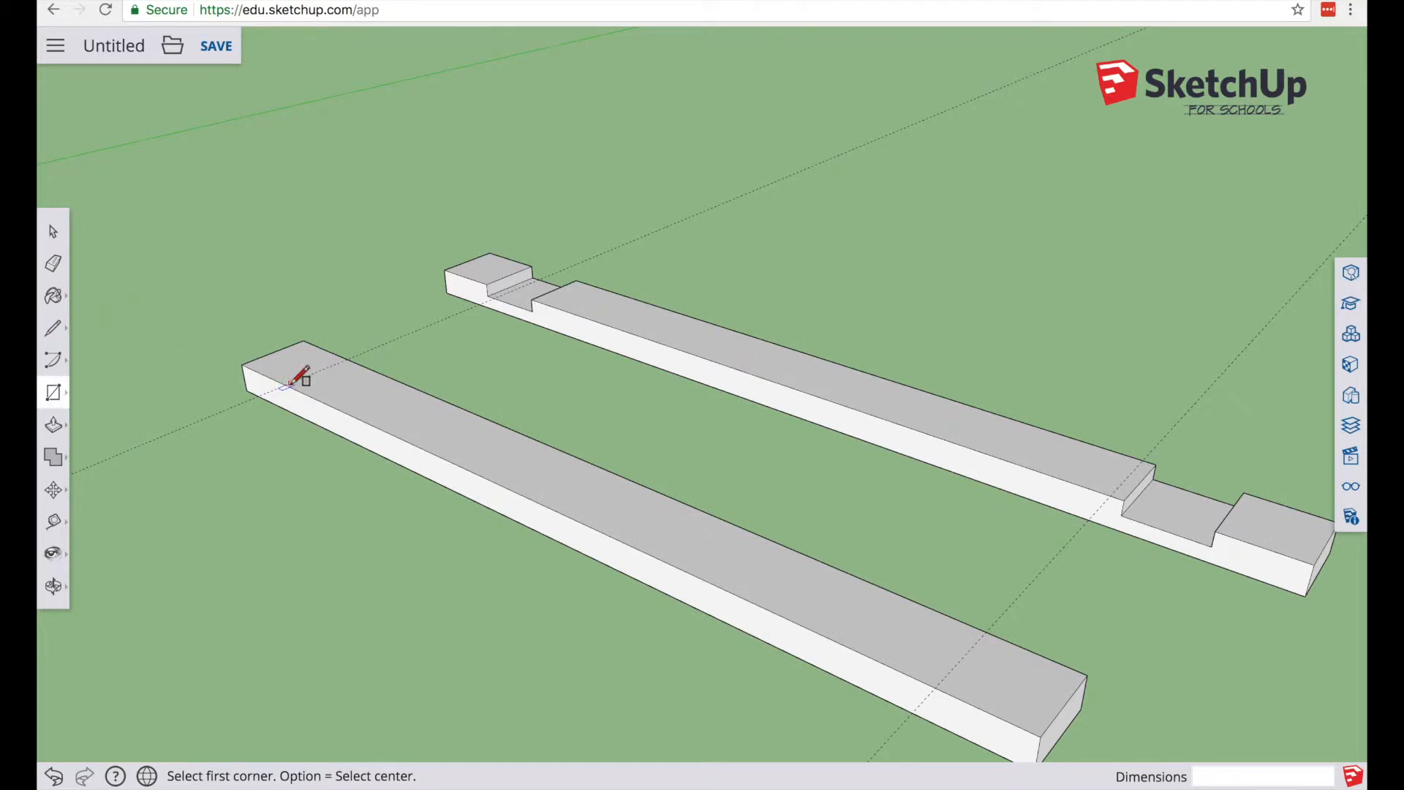
{"action": "scroll", "coordinate": [291, 384], "scroll_direction": "up", "scroll_amount": 6}
{"action": "scroll", "coordinate": [293, 358], "scroll_direction": "down", "scroll_amount": 3}
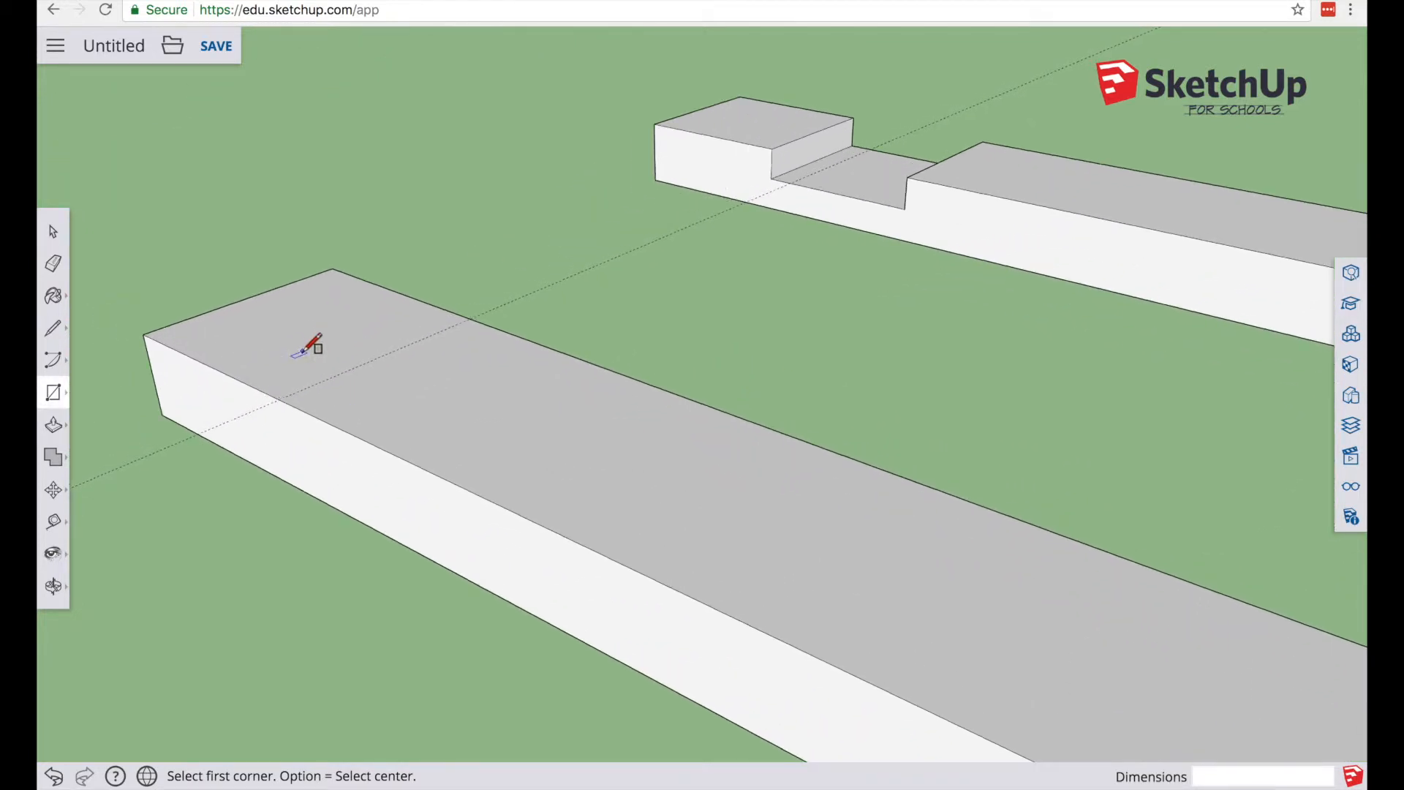
{"action": "left_click", "coordinate": [283, 393]}
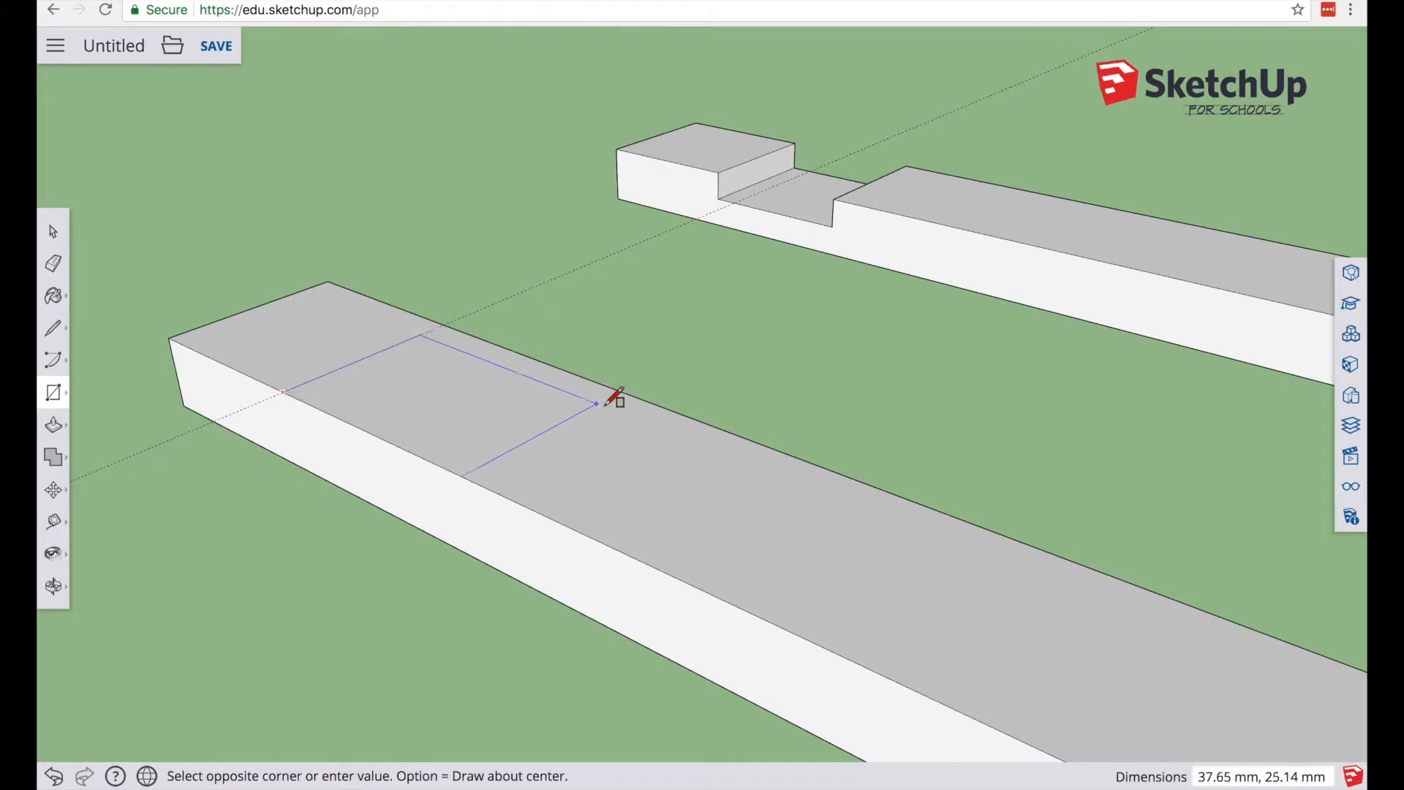
{"action": "left_click", "coordinate": [635, 397]}
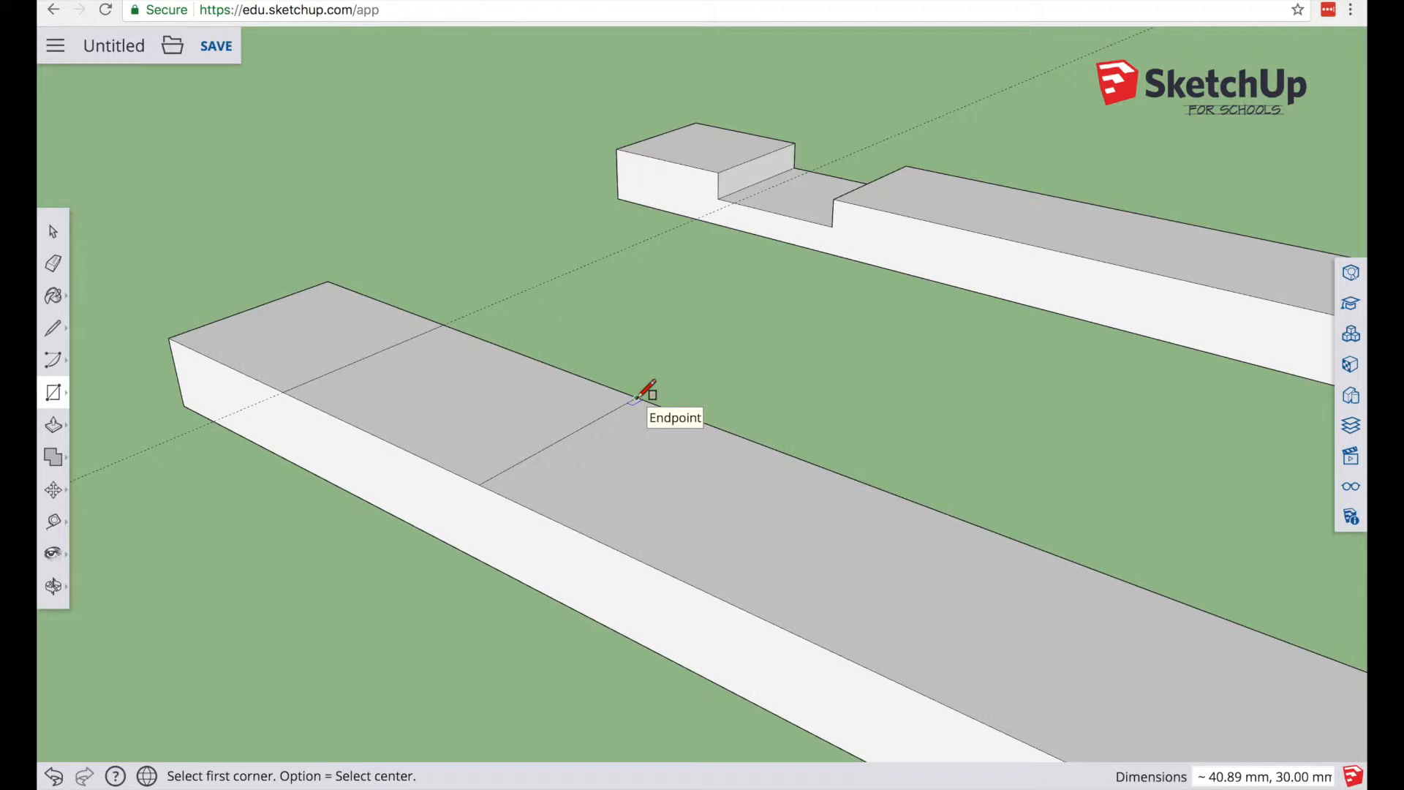
{"action": "type", "text": "30"}
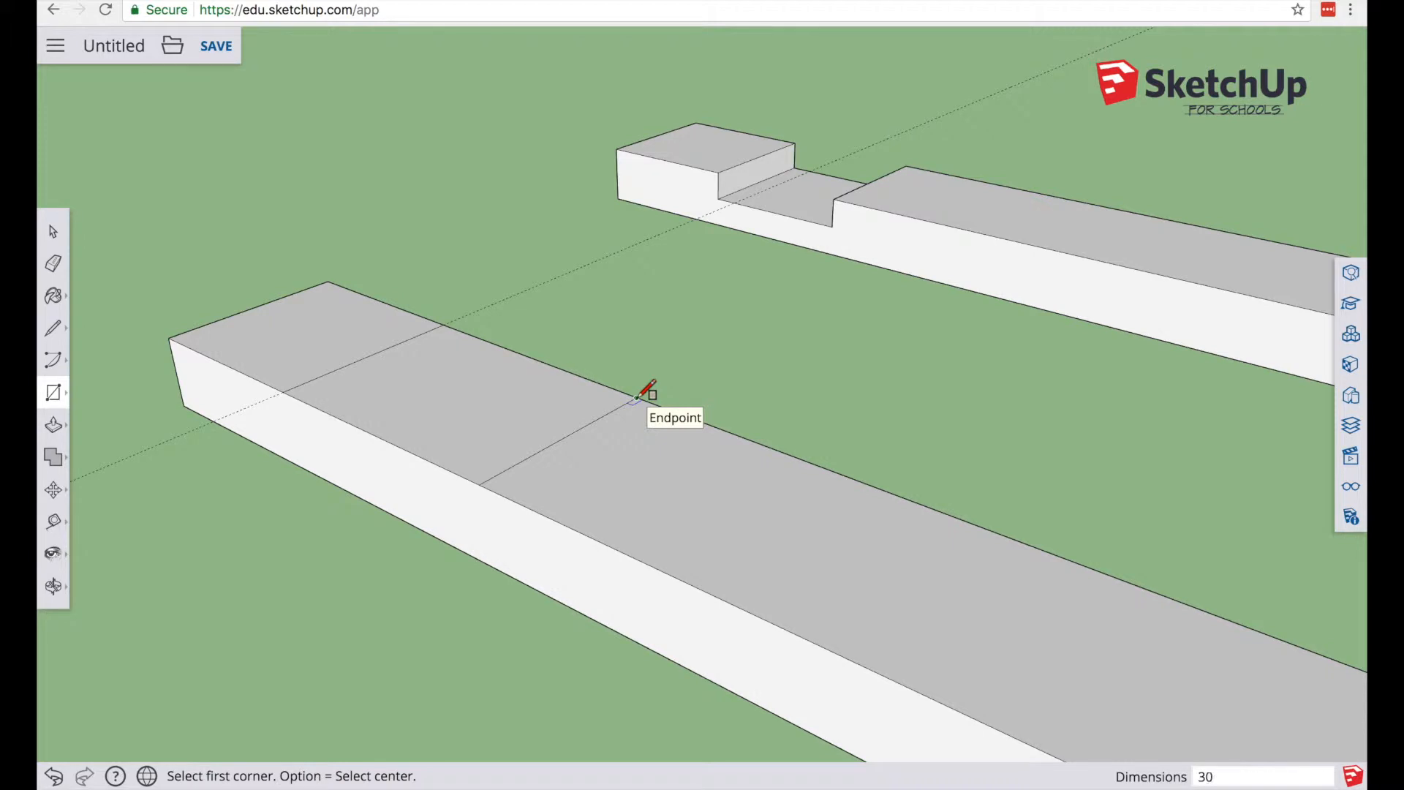
{"action": "type", "text": ",30"}
{"action": "key", "text": "Return"}
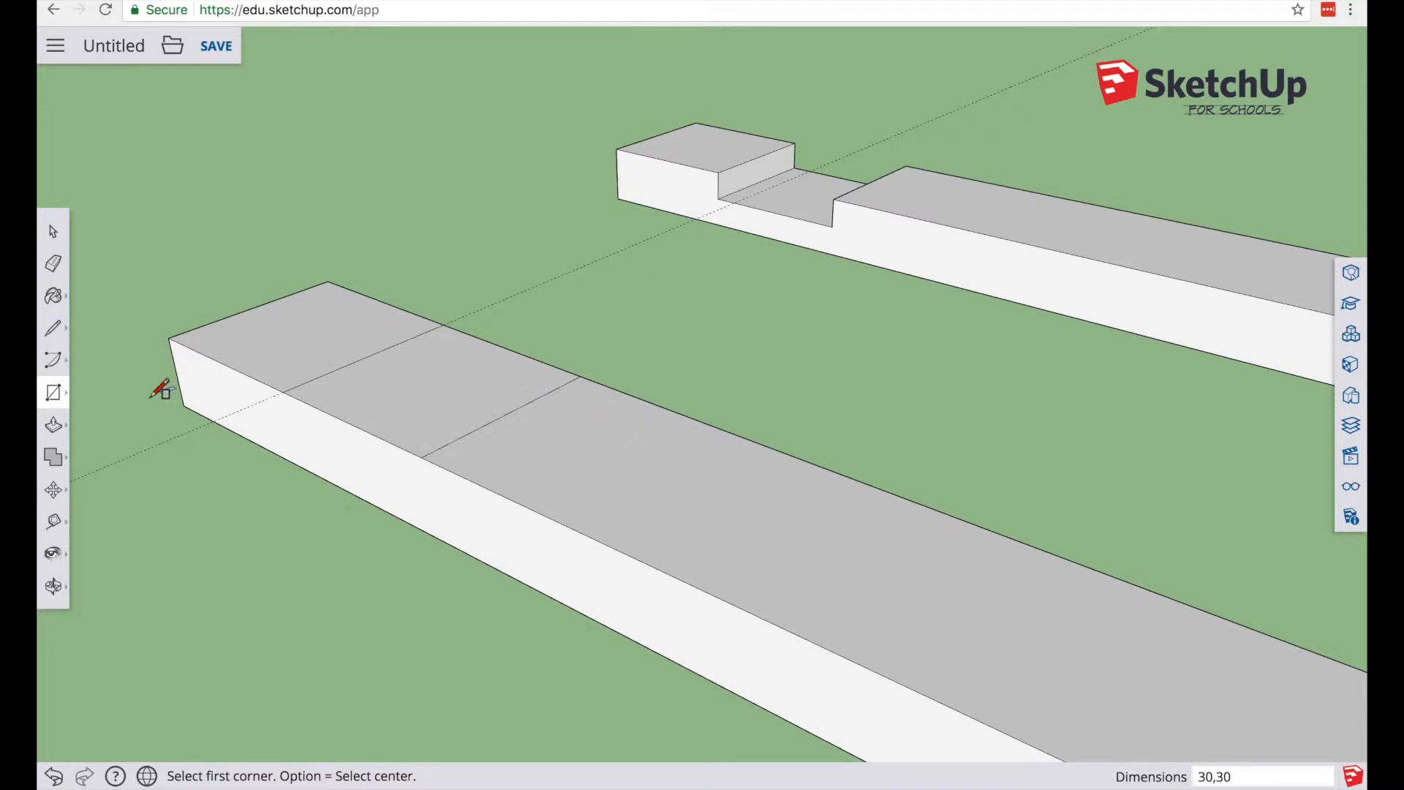
Step: Push the 30 mm square at the second bar's far end down 6 mm and erase the guide beside it
{"action": "left_click", "coordinate": [54, 425]}
{"action": "left_click", "coordinate": [404, 428]}
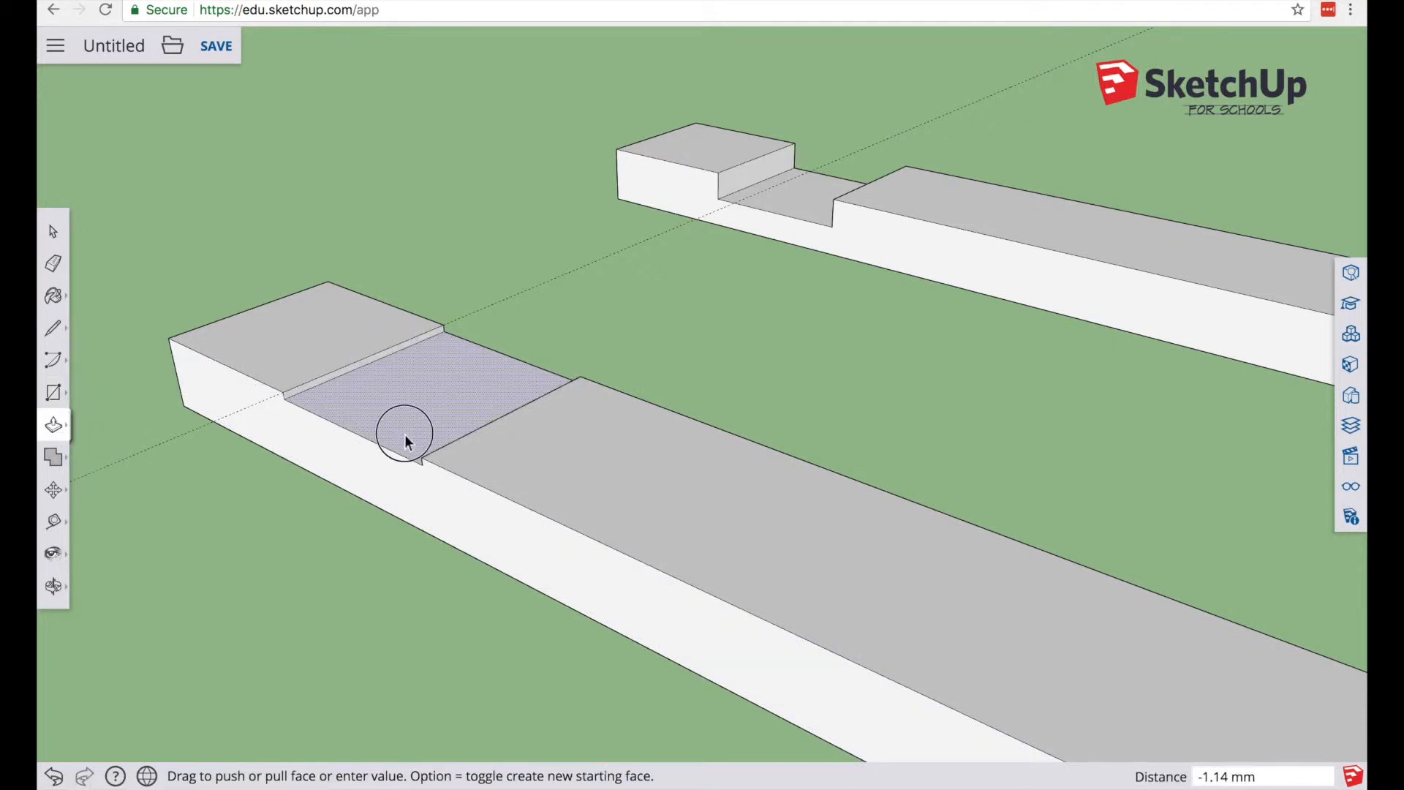
{"action": "left_click", "coordinate": [406, 439]}
{"action": "type", "text": "6"}
{"action": "key", "text": "Return"}
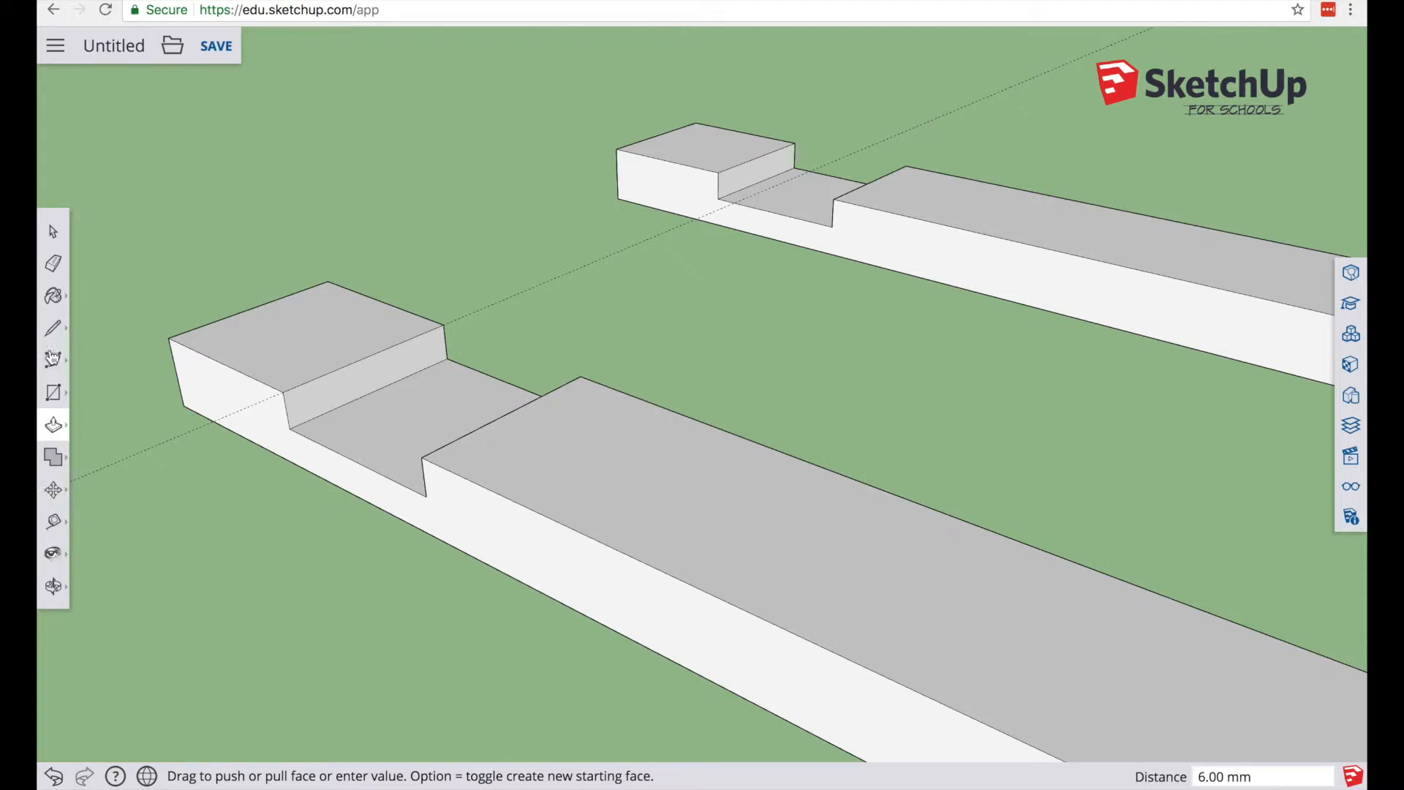
{"action": "left_click", "coordinate": [53, 263]}
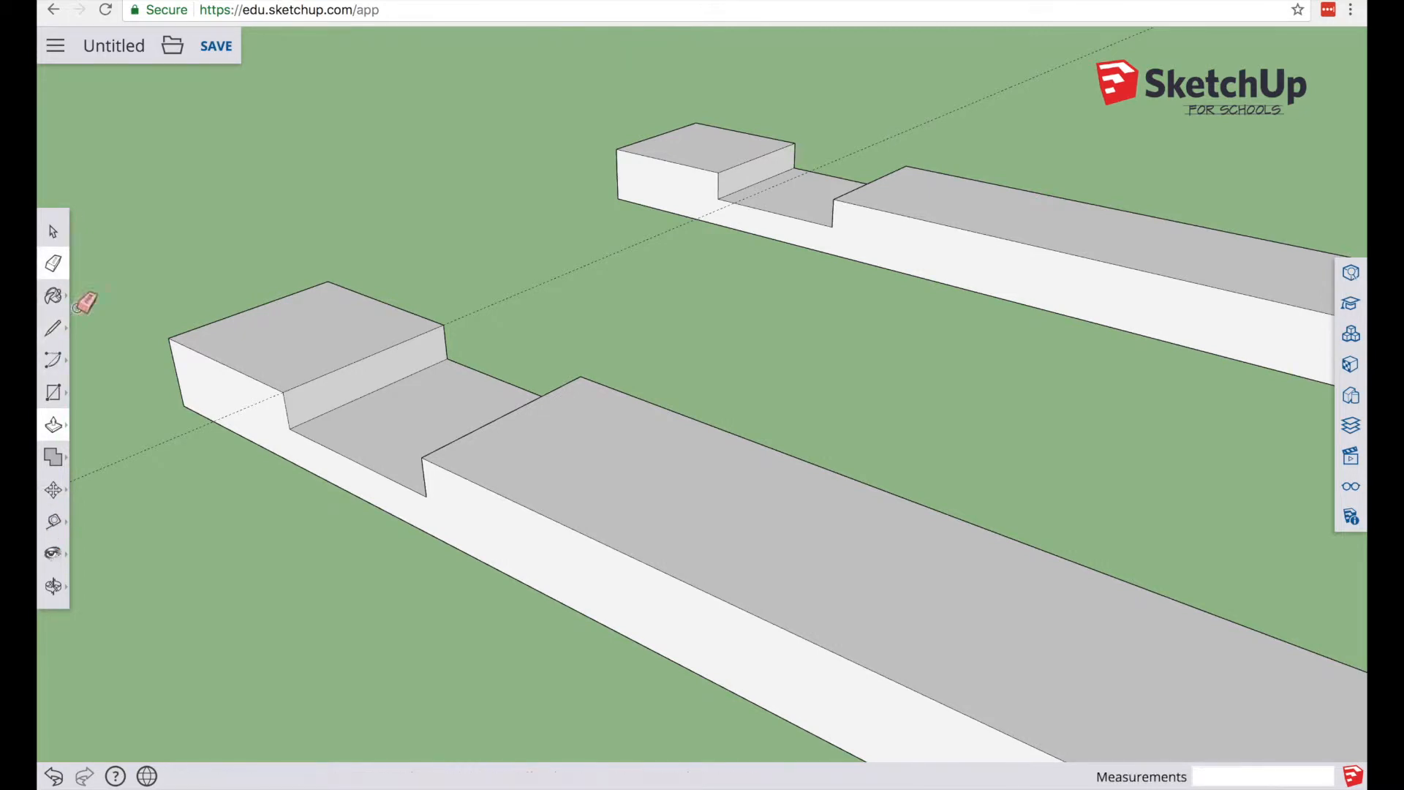
{"action": "left_click", "coordinate": [169, 441]}
Step: Draw a 30 × 30 mm rectangle on the second bar's top face, inward from the guide at the near end
{"action": "scroll", "coordinate": [401, 395], "scroll_direction": "down", "scroll_amount": 6}
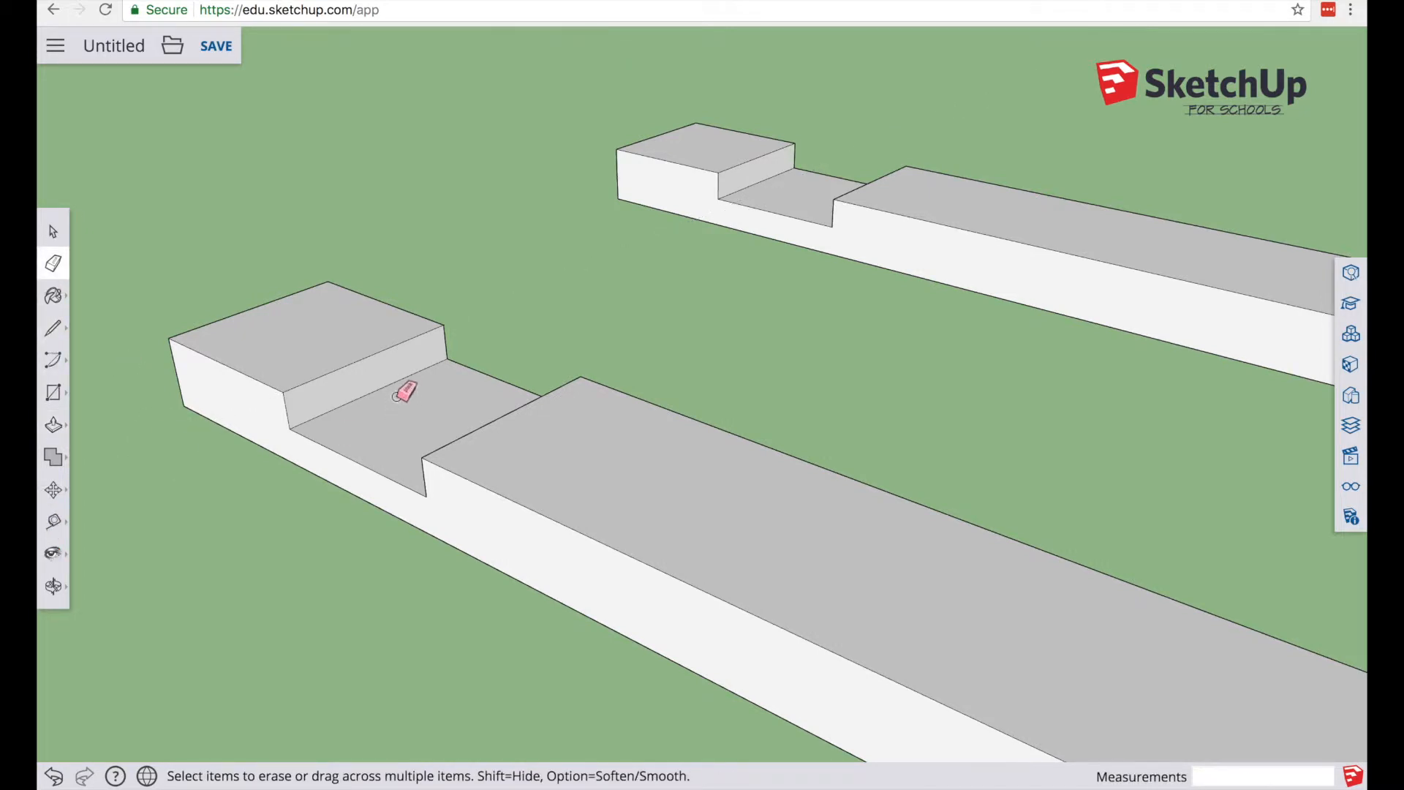
{"action": "scroll", "coordinate": [951, 621], "scroll_direction": "up", "scroll_amount": 2}
{"action": "scroll", "coordinate": [1009, 647], "scroll_direction": "up", "scroll_amount": 2}
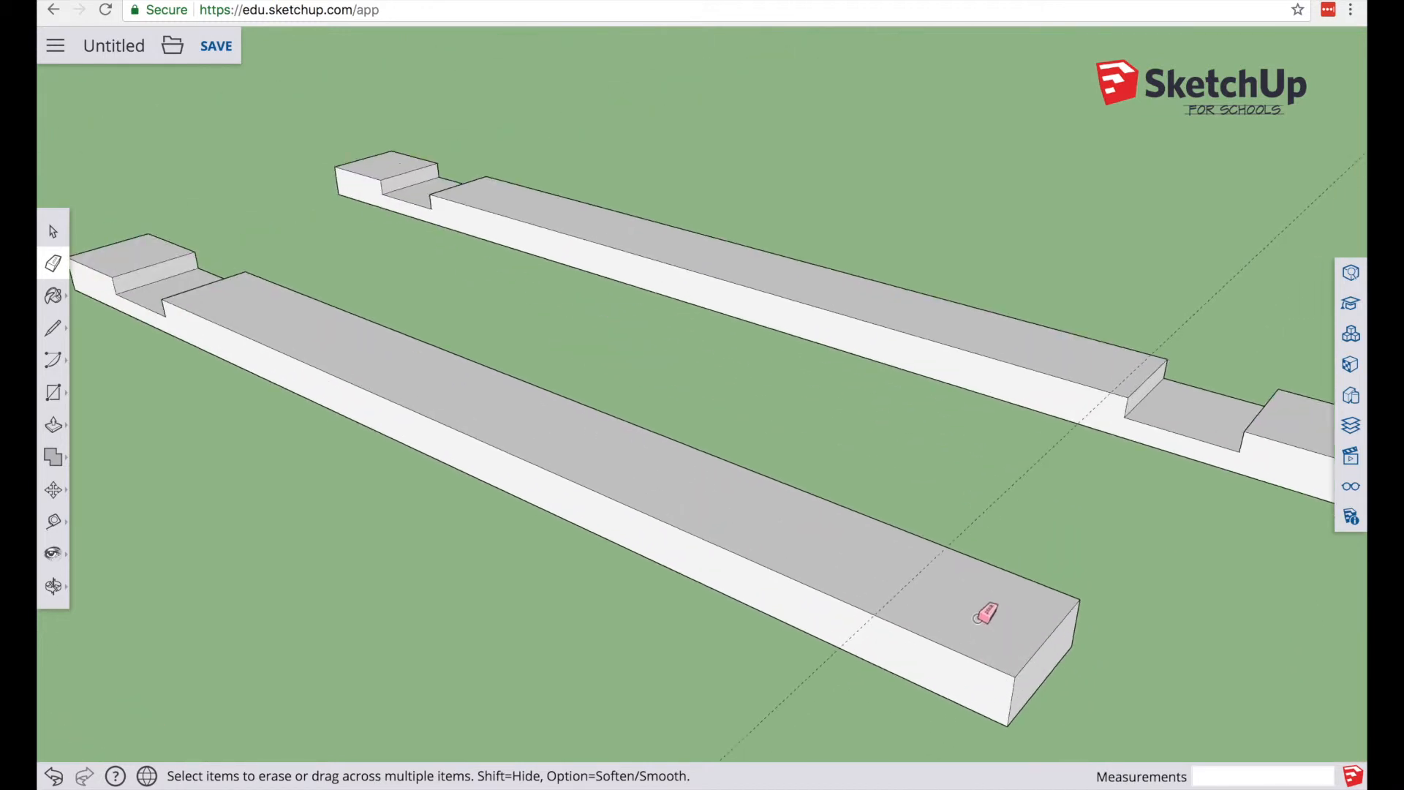
{"action": "left_click", "coordinate": [52, 392]}
{"action": "left_click", "coordinate": [97, 322]}
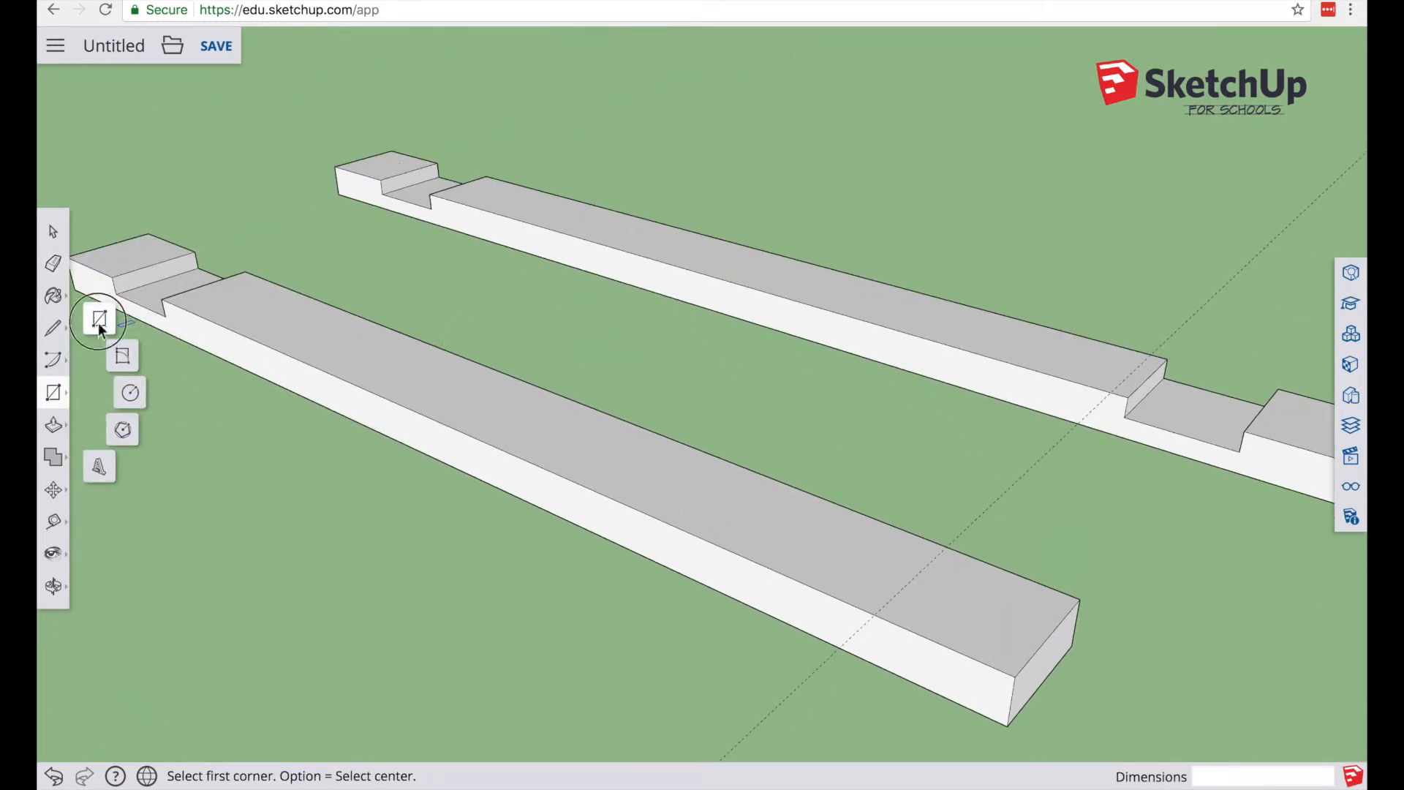
{"action": "left_click", "coordinate": [946, 548]}
{"action": "left_click", "coordinate": [767, 566]}
{"action": "type", "text": "30"}
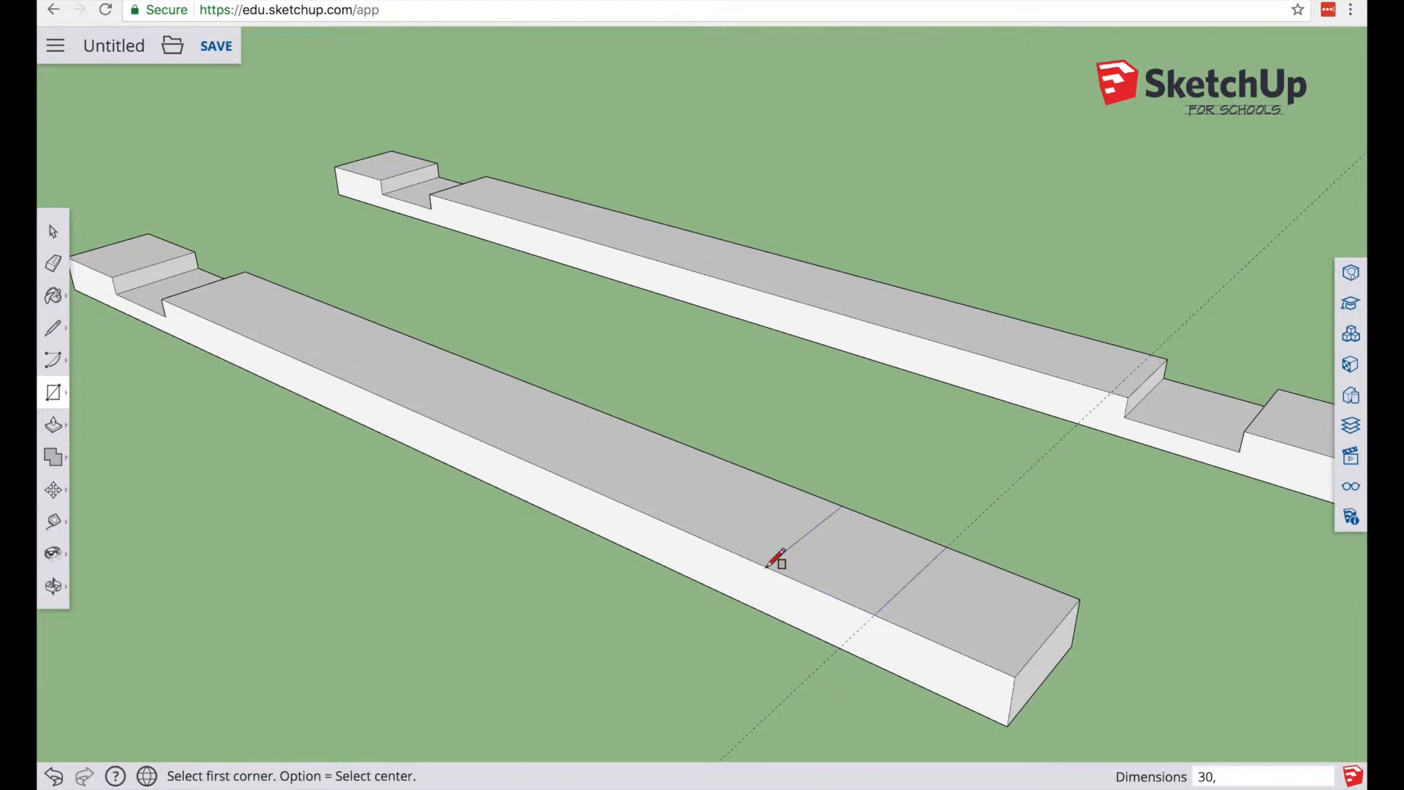
{"action": "type", "text": ",30"}
{"action": "key", "text": "Return"}
Step: Push the 30 mm square at the second bar's near end down 6 mm and erase the remaining guide
{"action": "left_click", "coordinate": [53, 426]}
{"action": "left_click_drag", "start_coordinate": [833, 575], "coordinate": [851, 593]}
{"action": "type", "text": "6"}
{"action": "key", "text": "Return"}
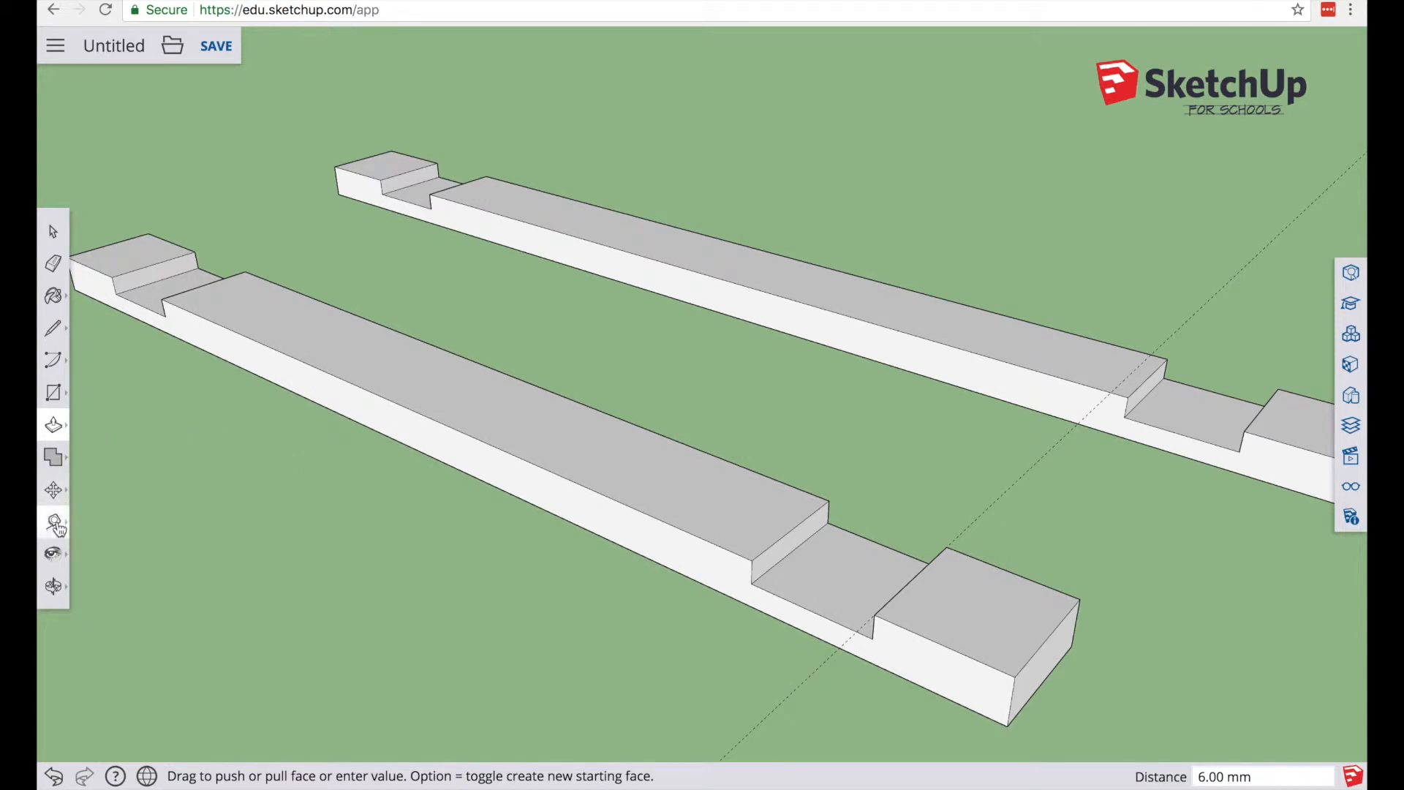
{"action": "left_click", "coordinate": [52, 263]}
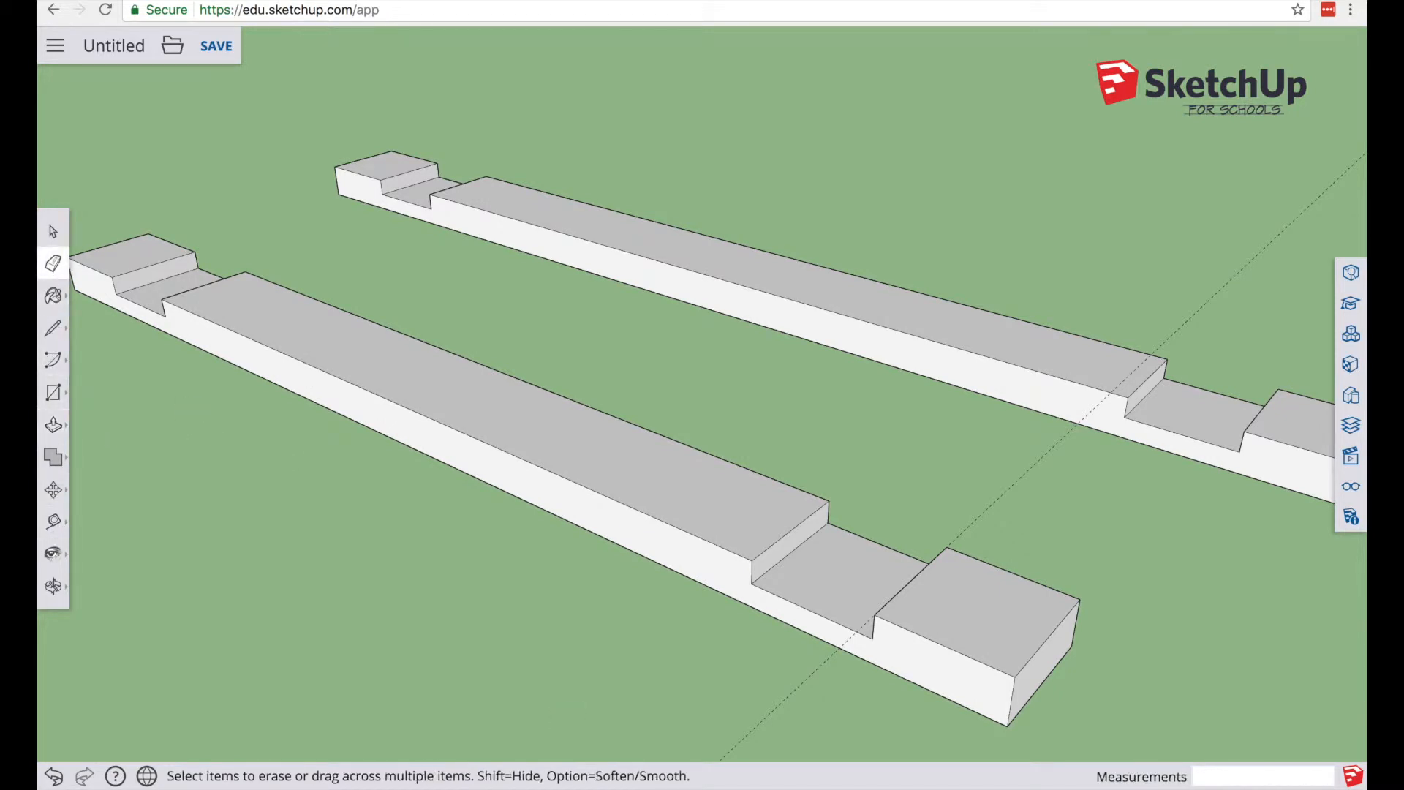
{"action": "scroll", "coordinate": [645, 570], "scroll_direction": "down", "scroll_amount": 3}
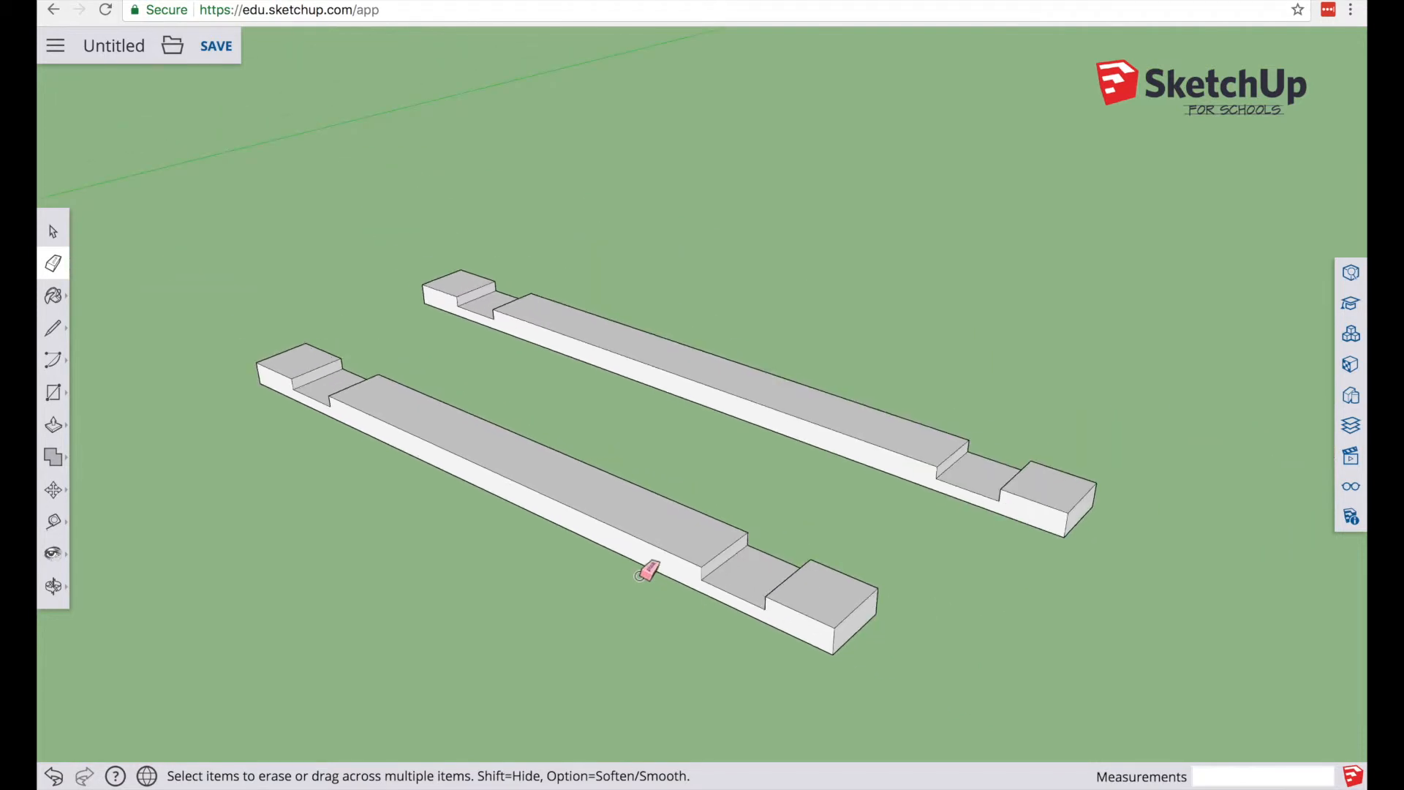
Step: Select all geometry of the front 350 mm bar and make it a group
{"action": "left_click", "coordinate": [52, 231]}
{"action": "mouse_move", "coordinate": [160, 290]}
{"action": "left_mouse_down"}
{"action": "mouse_move", "coordinate": [601, 580]}
{"action": "mouse_move", "coordinate": [853, 685]}
{"action": "mouse_move", "coordinate": [899, 684]}
{"action": "left_mouse_up"}
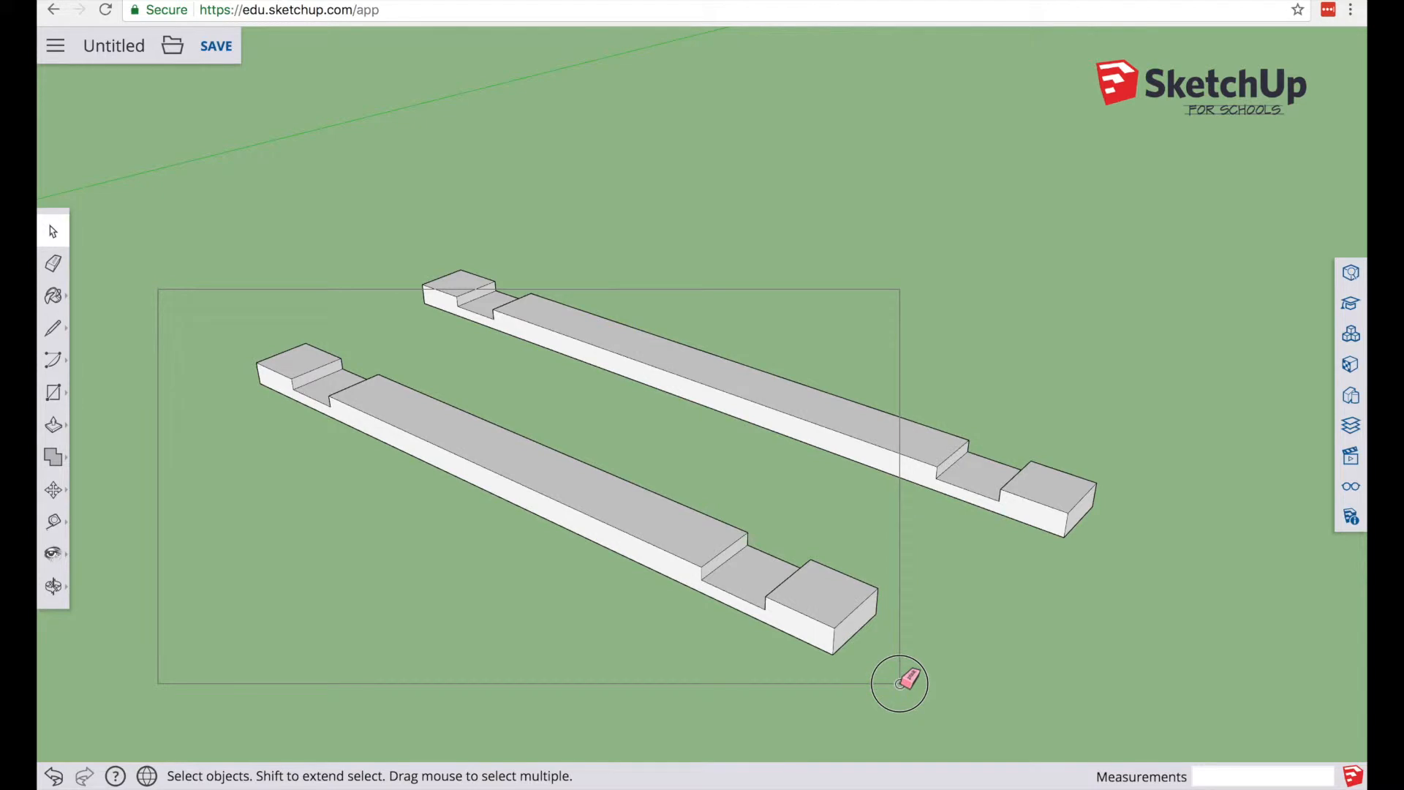
{"action": "left_click_drag", "start_coordinate": [899, 685], "coordinate": [899, 684]}
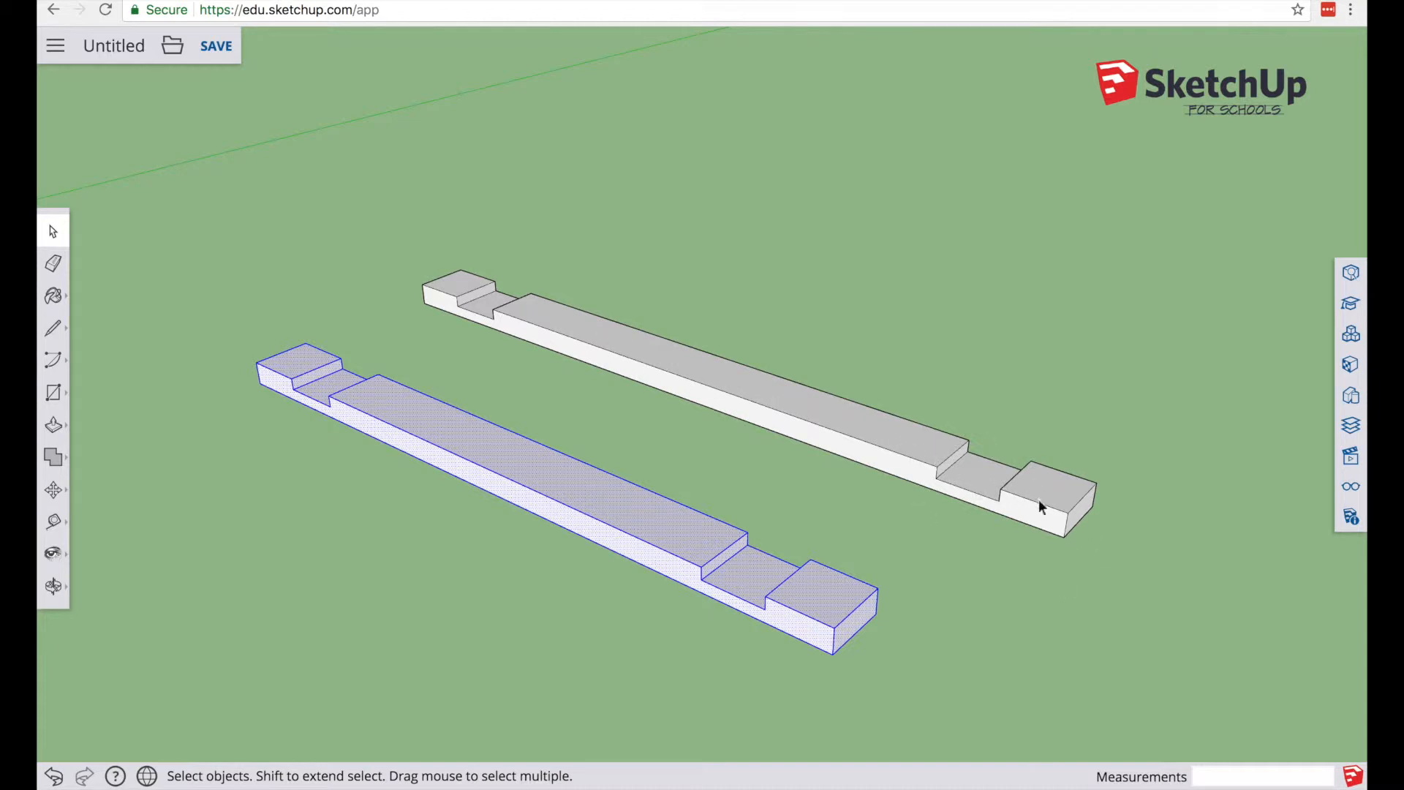
{"action": "right_click", "coordinate": [661, 528]}
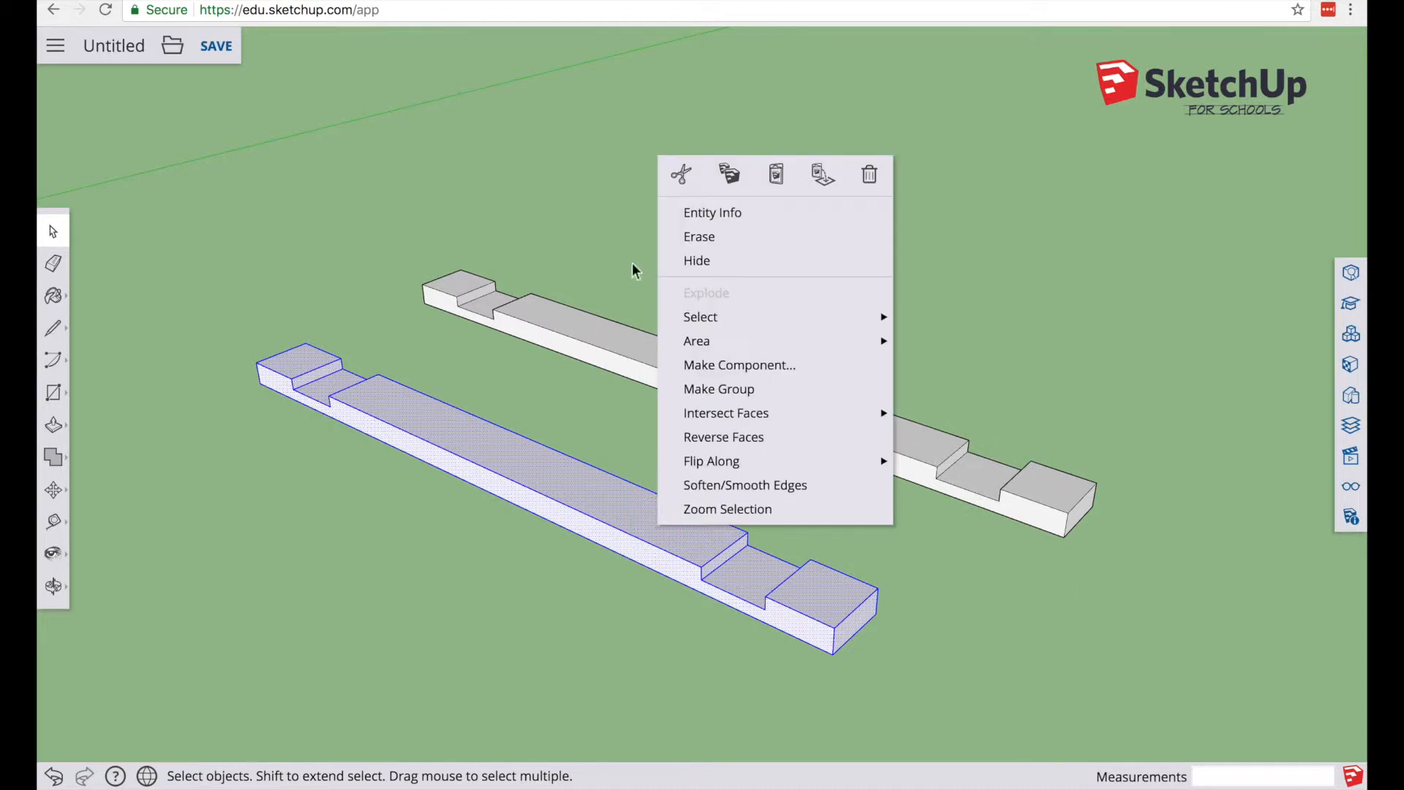
{"action": "left_click", "coordinate": [730, 390]}
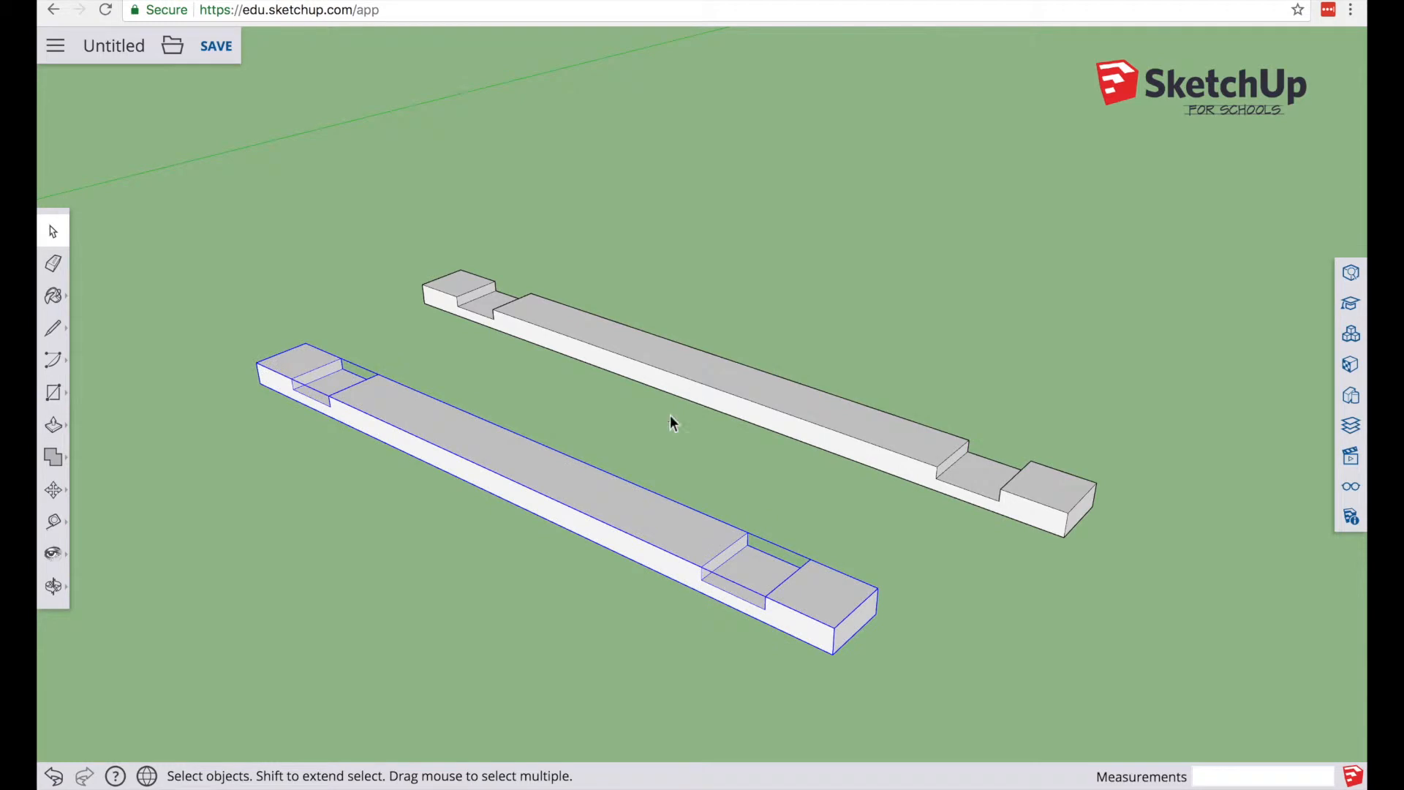
{"action": "left_click", "coordinate": [447, 370]}
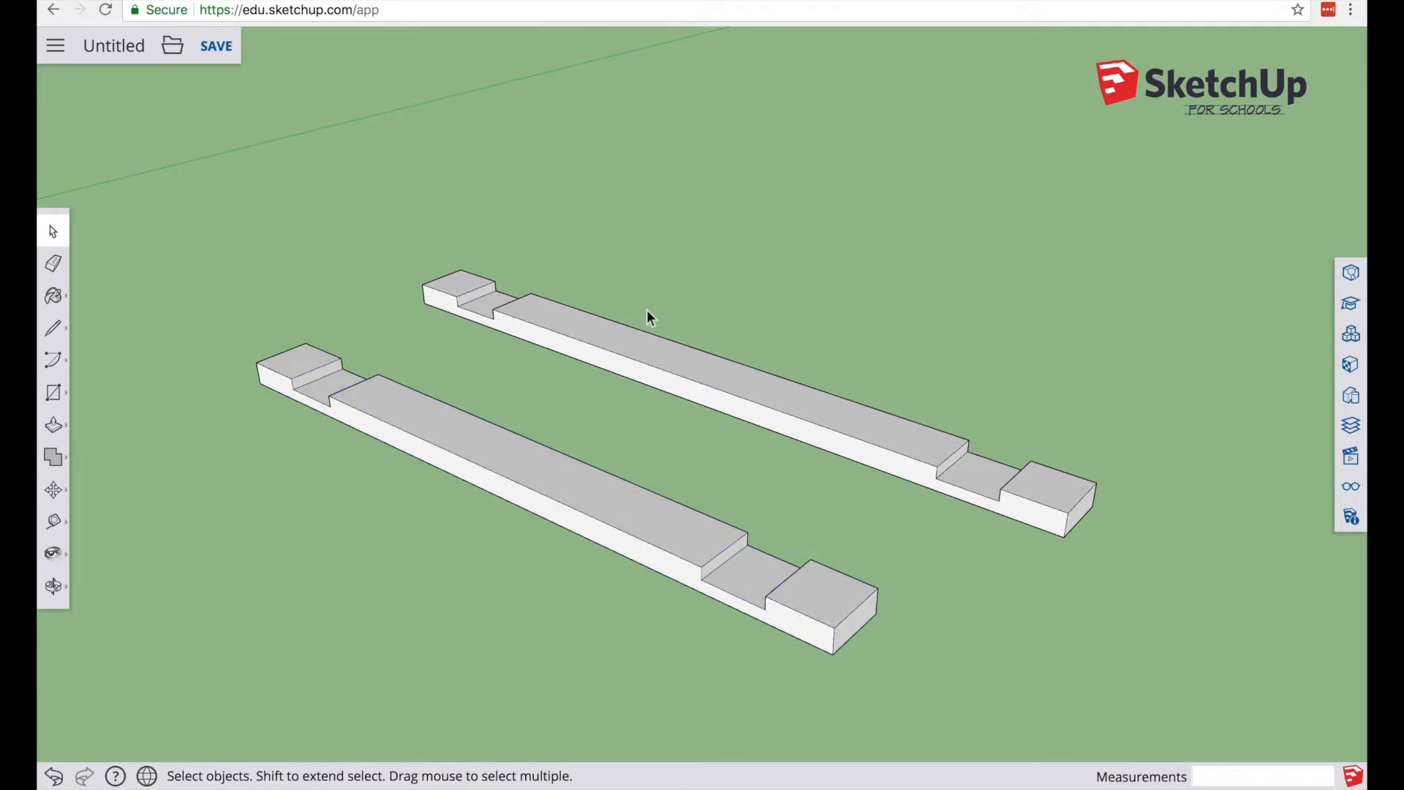
Step: Copy the grouped 350 mm bar and paste the copy behind the 400 mm bar
{"action": "left_click", "coordinate": [617, 344]}
{"action": "left_click", "coordinate": [538, 468]}
{"action": "left_click", "coordinate": [620, 349]}
{"action": "left_click", "coordinate": [526, 473]}
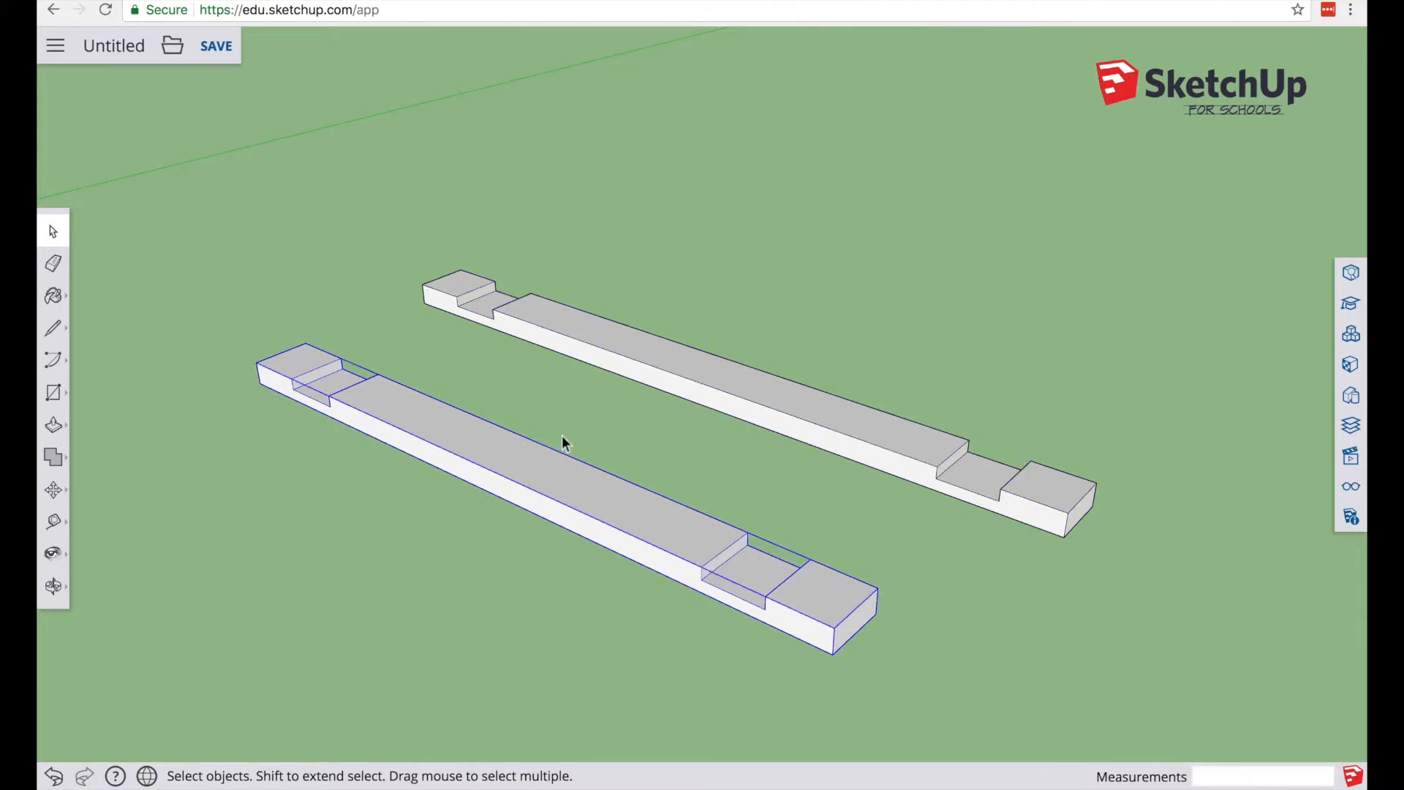
{"action": "right_click", "coordinate": [523, 472]}
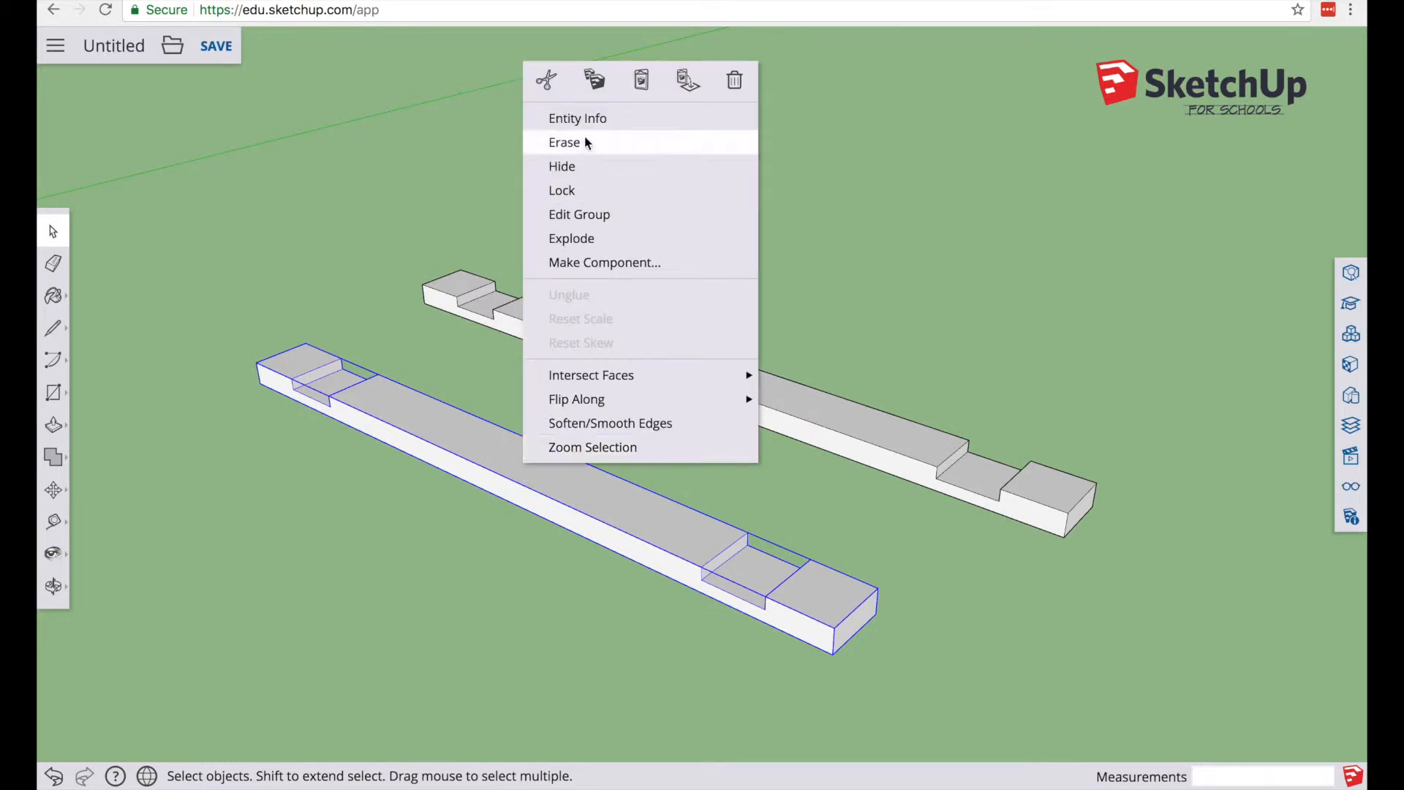
{"action": "left_click", "coordinate": [594, 77]}
{"action": "right_click", "coordinate": [576, 414]}
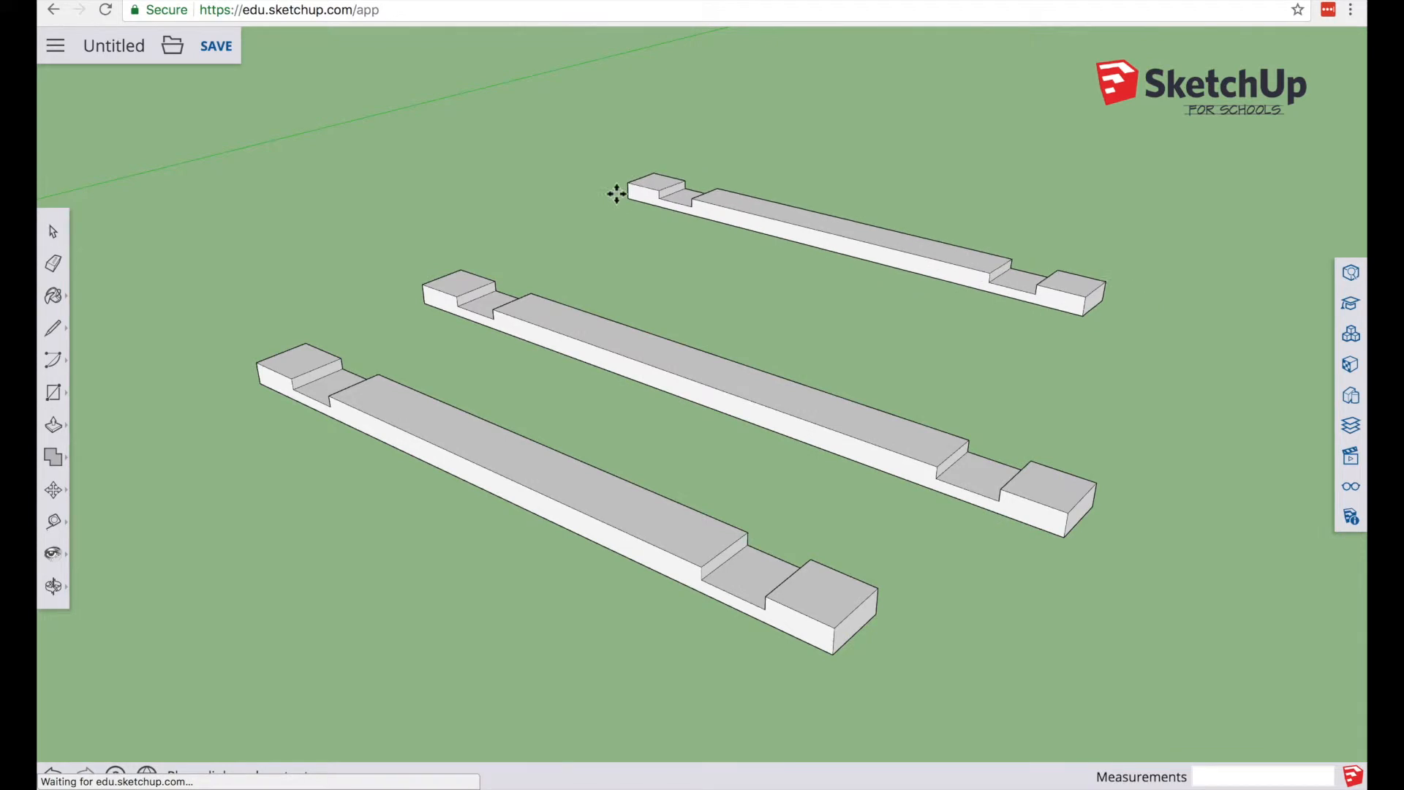
{"action": "left_click", "coordinate": [635, 244]}
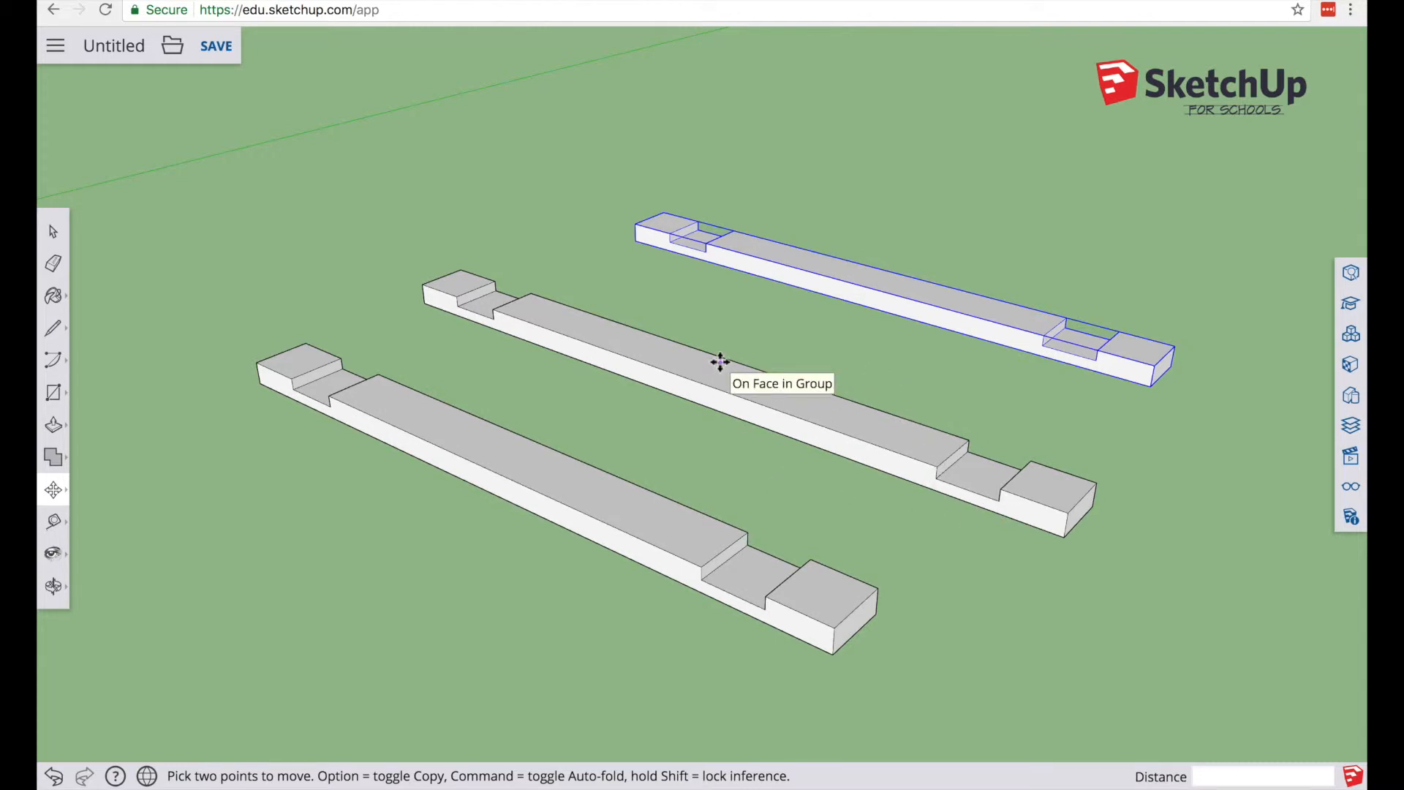
{"action": "left_click", "coordinate": [63, 556]}
{"action": "left_click", "coordinate": [53, 585]}
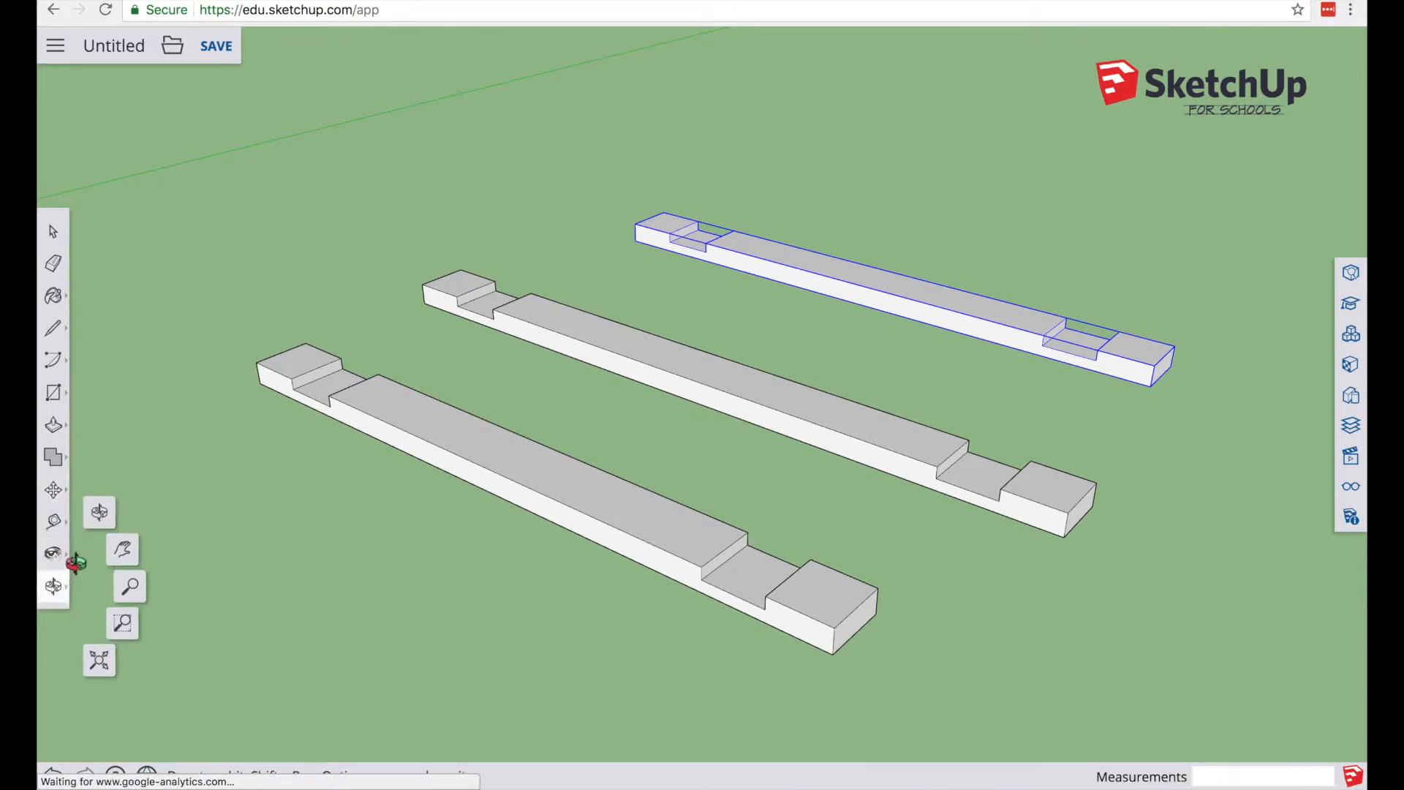
{"action": "left_click", "coordinate": [53, 489]}
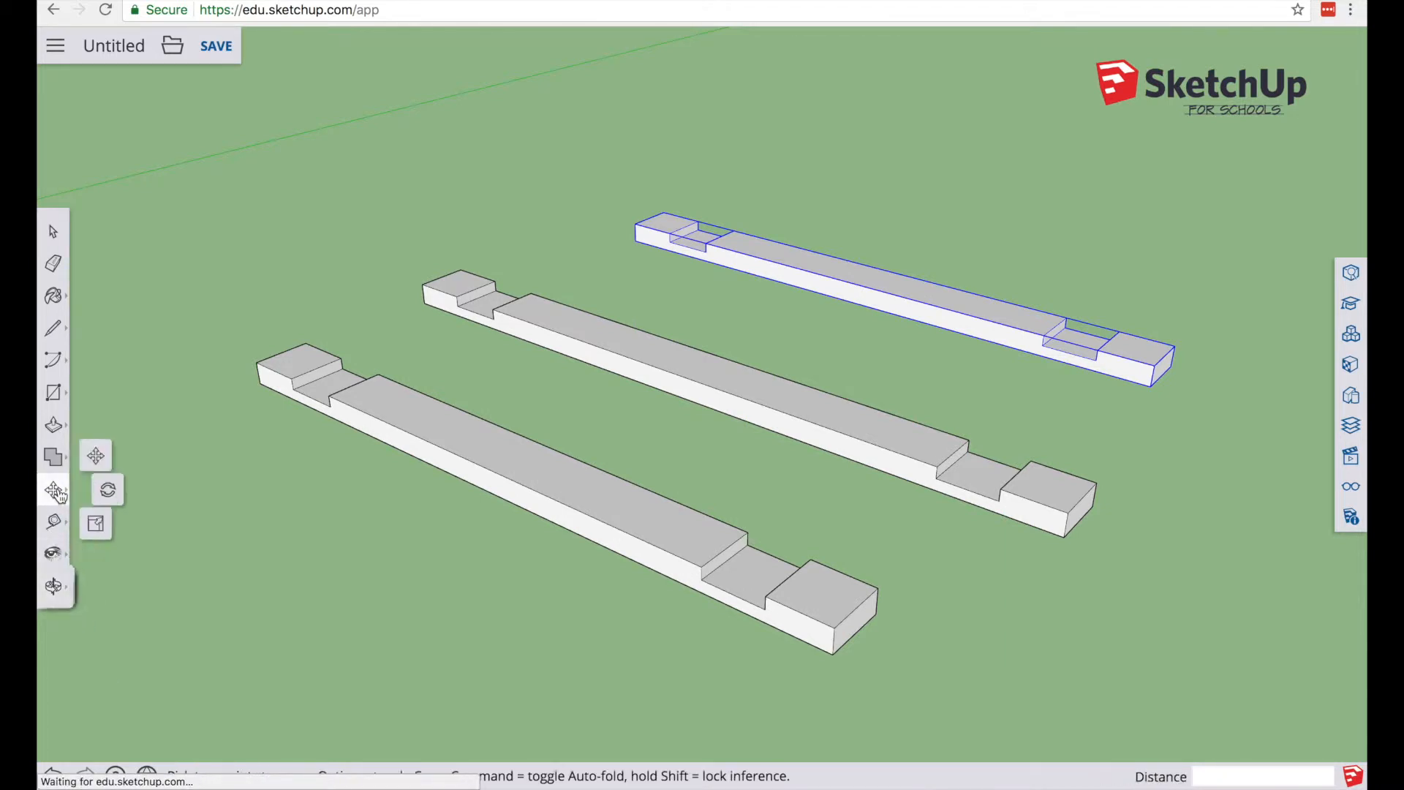
{"action": "left_click", "coordinate": [103, 491]}
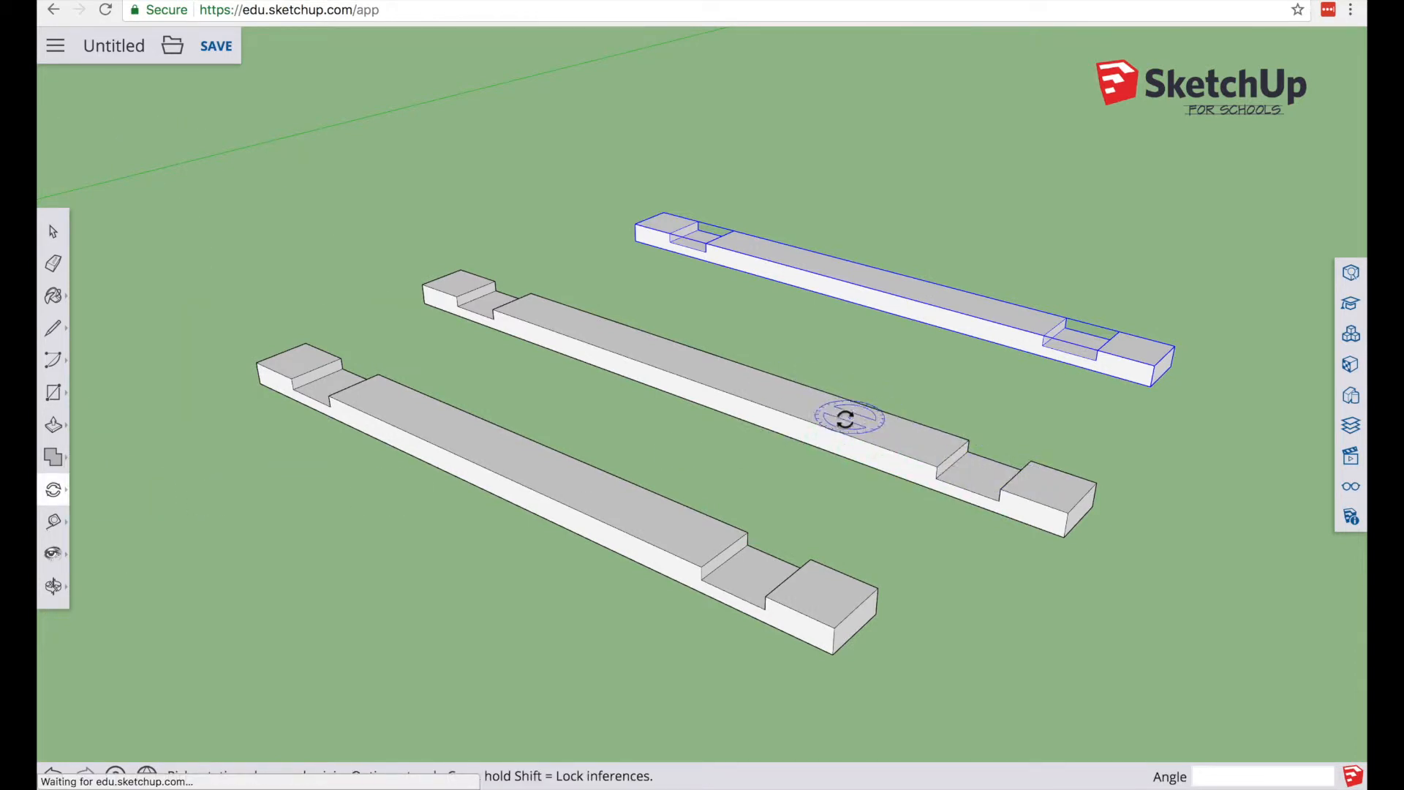
{"action": "left_click", "coordinate": [1068, 513]}
{"action": "key", "text": "space"}
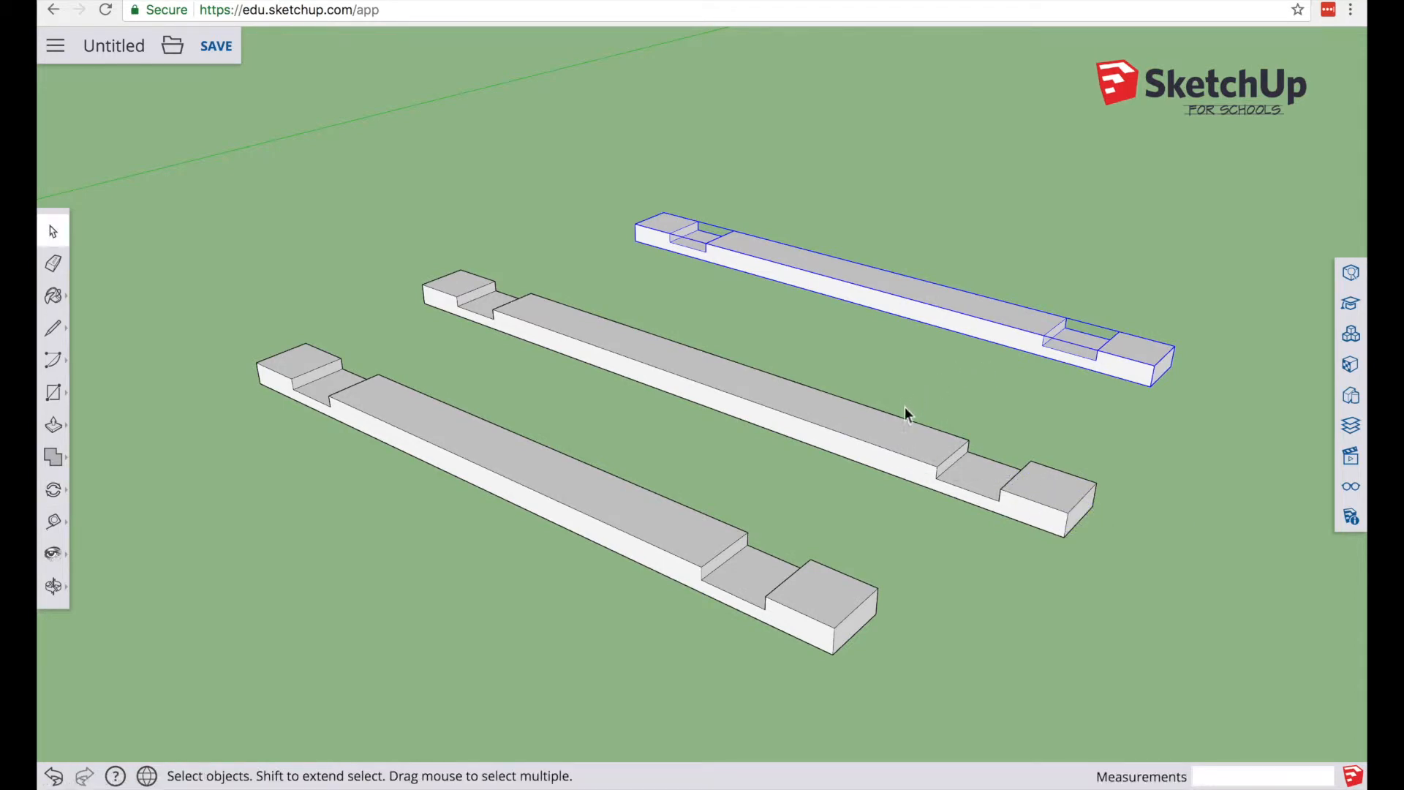
Step: Move the 400 mm bar about 15 mm toward the front bar, starting from its near top corner
{"action": "left_click", "coordinate": [898, 436]}
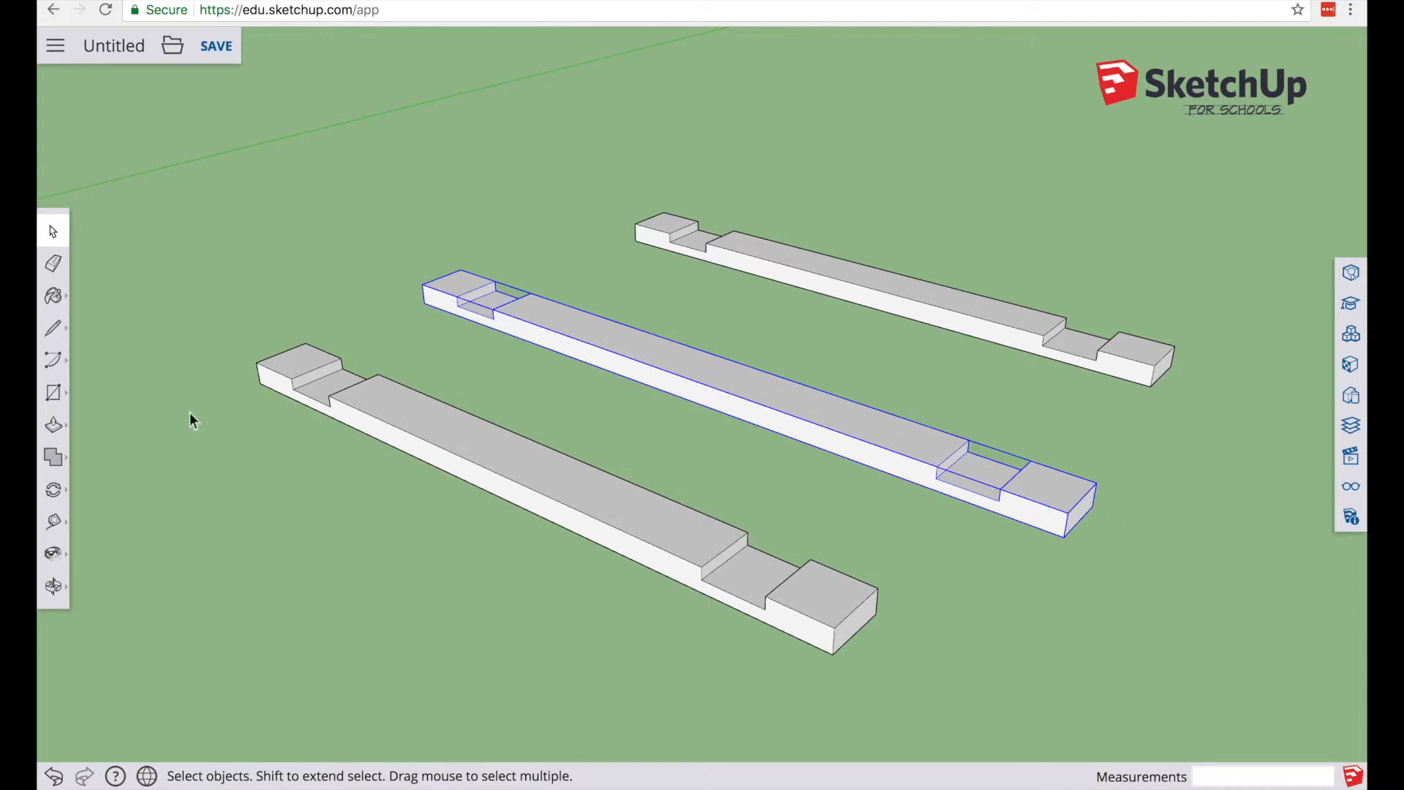
{"action": "left_click", "coordinate": [54, 492]}
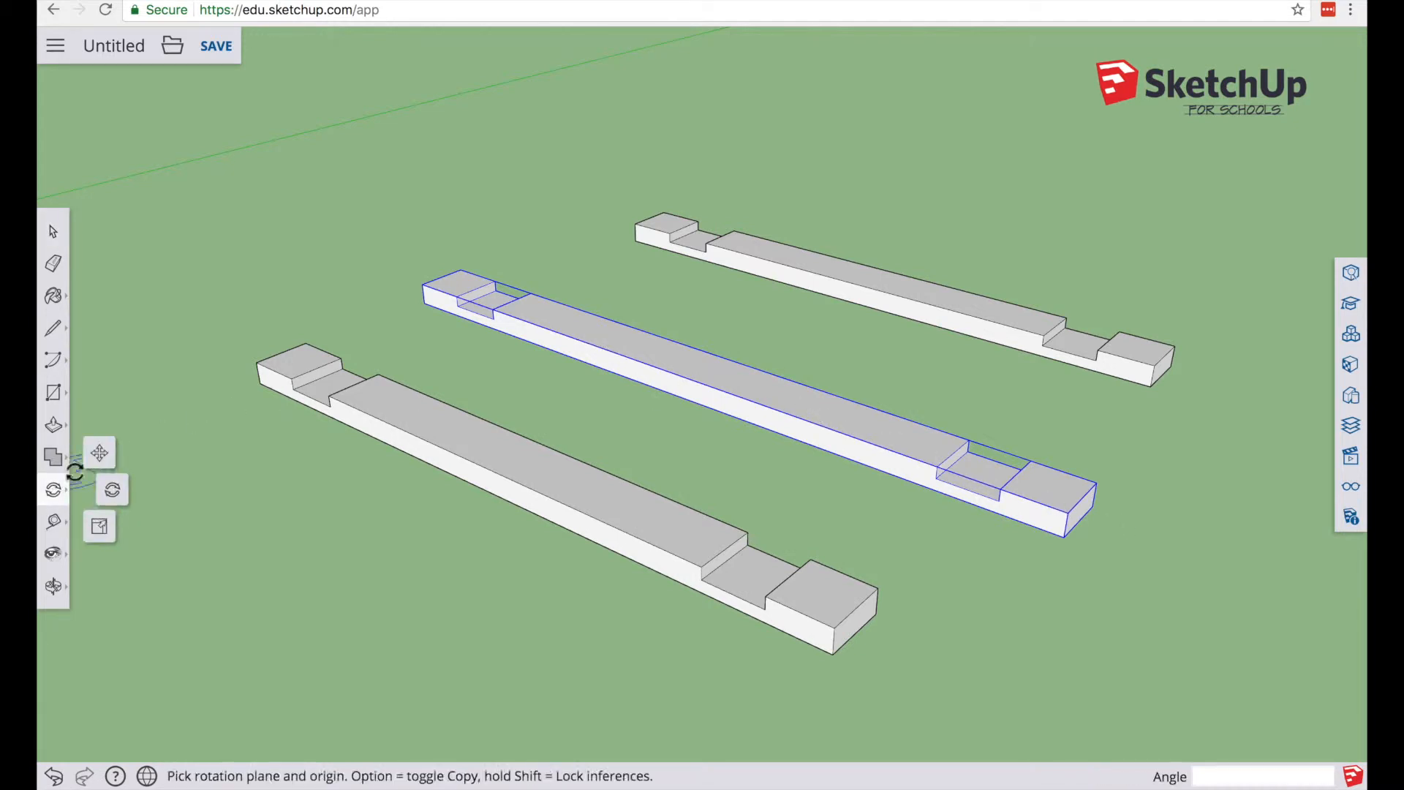
{"action": "left_click", "coordinate": [99, 455]}
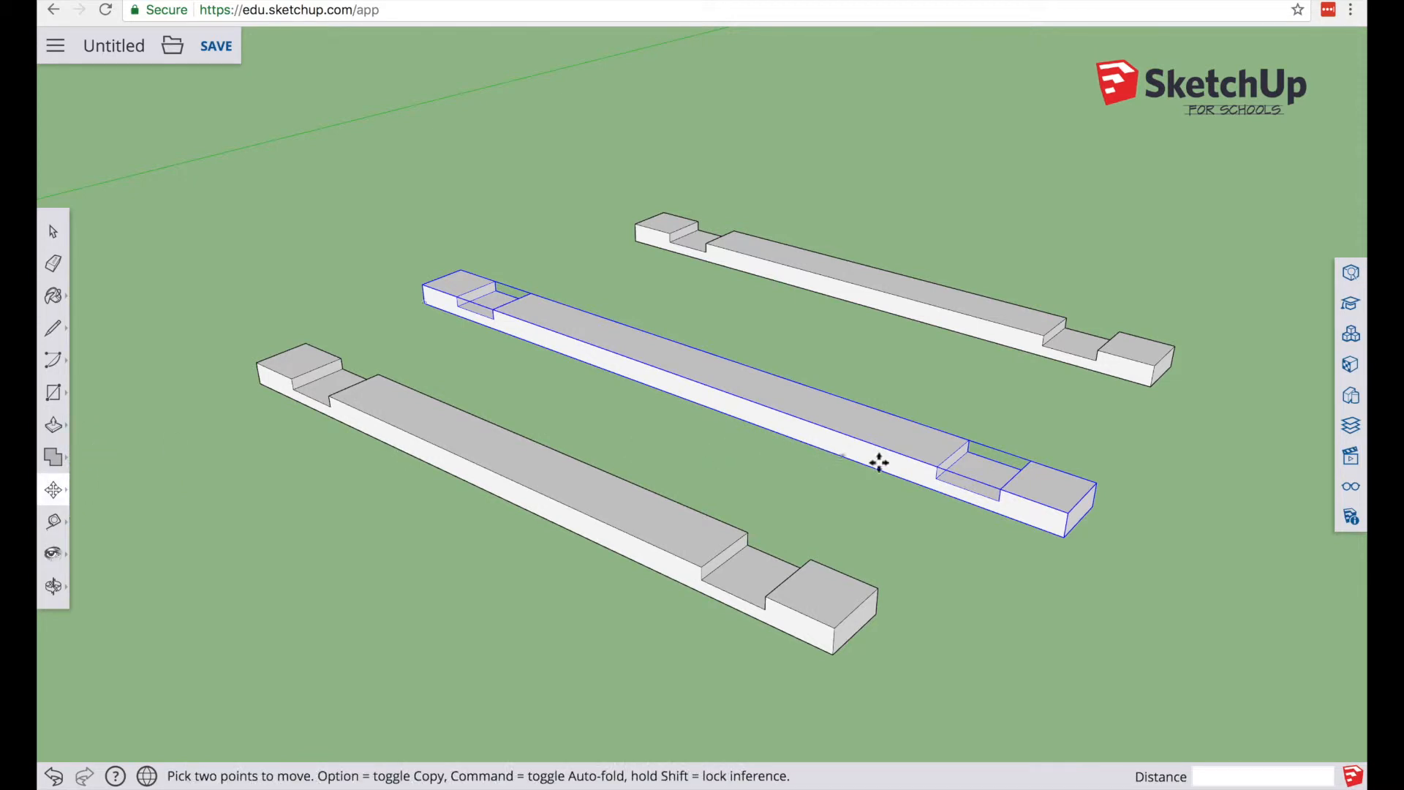
{"action": "left_click", "coordinate": [1068, 510]}
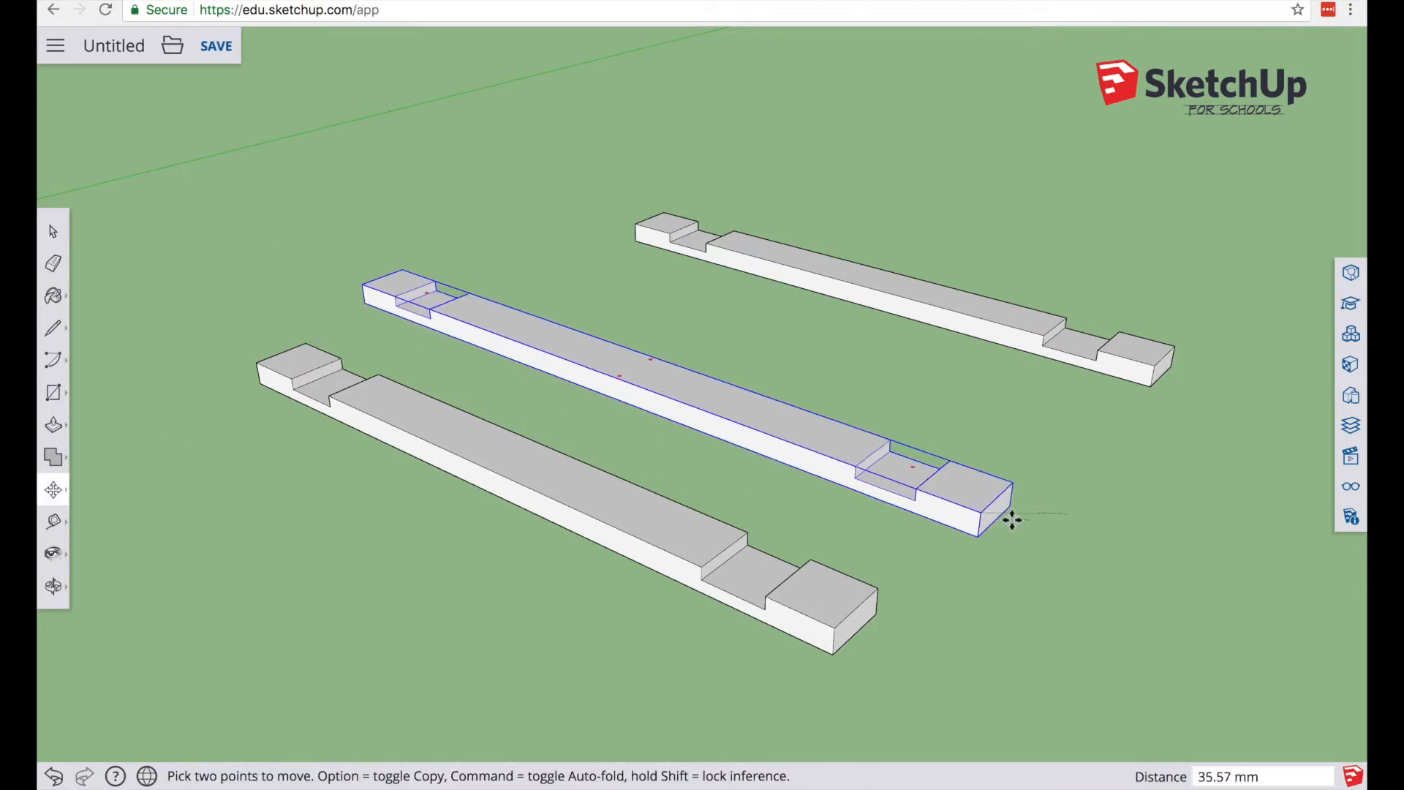
{"action": "left_click", "coordinate": [1051, 528]}
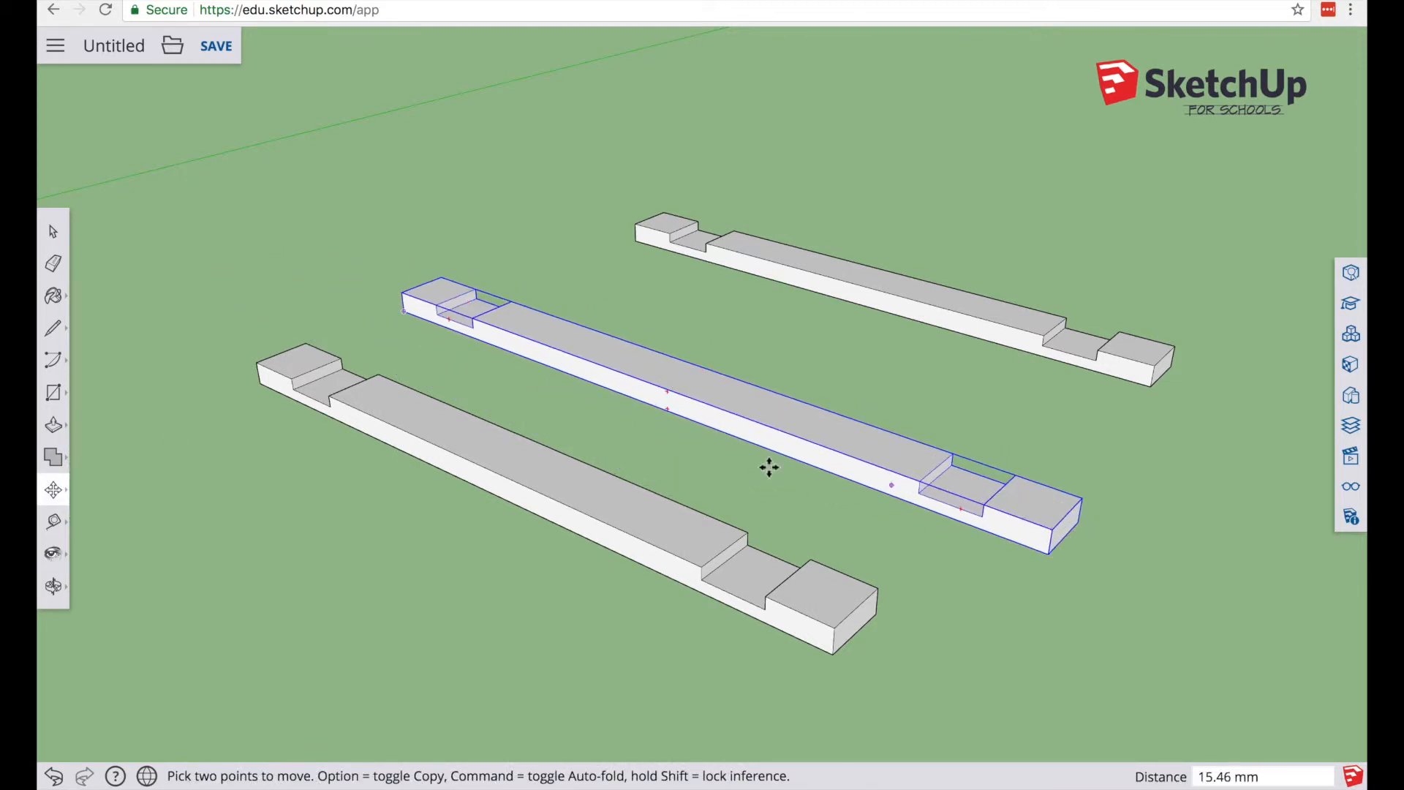
Step: Rotate the 400 mm bar 90 degrees in the horizontal plane about its near top corner
{"action": "left_click", "coordinate": [53, 490]}
{"action": "left_click", "coordinate": [108, 489]}
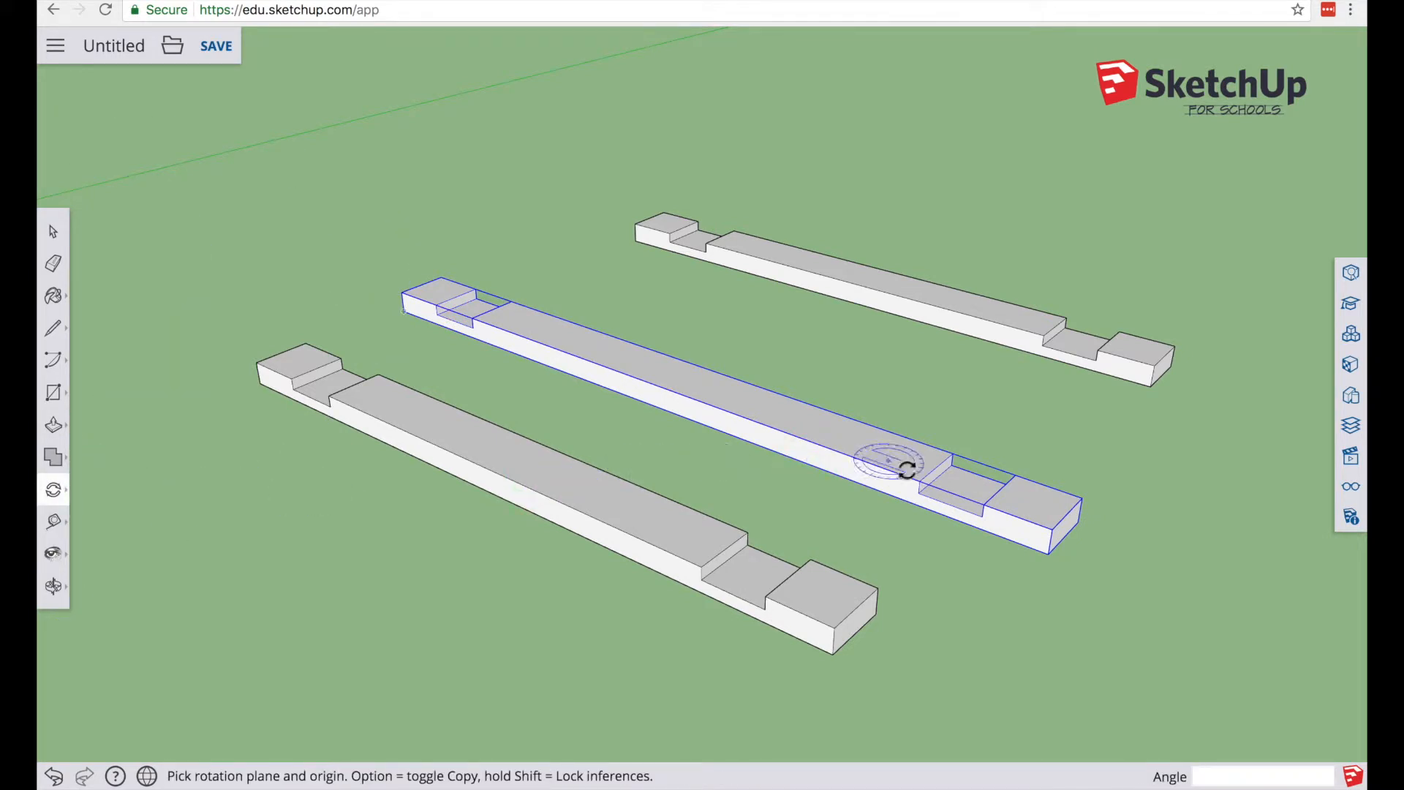
{"action": "left_click", "coordinate": [1051, 528]}
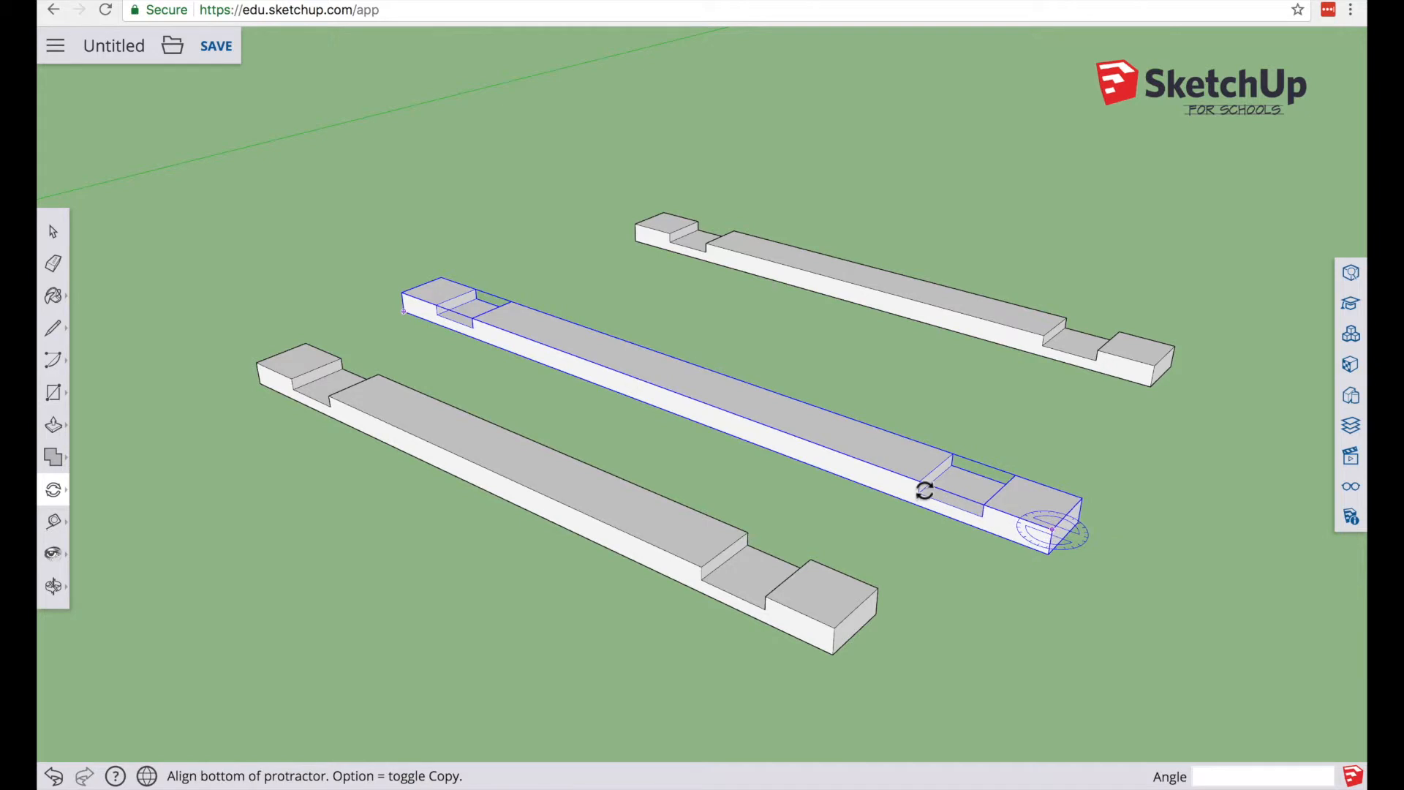
{"action": "left_click", "coordinate": [810, 442]}
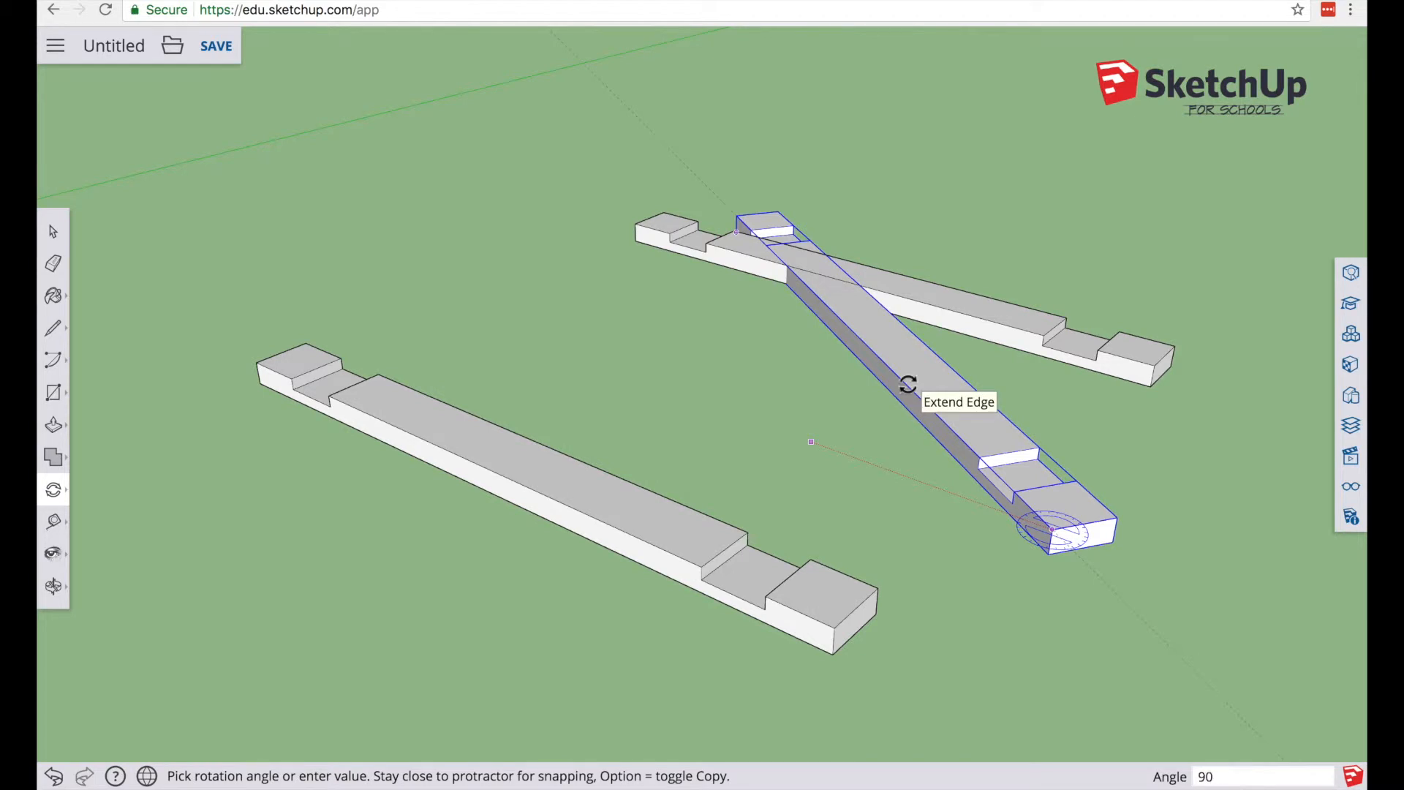
{"action": "key", "text": "Return"}
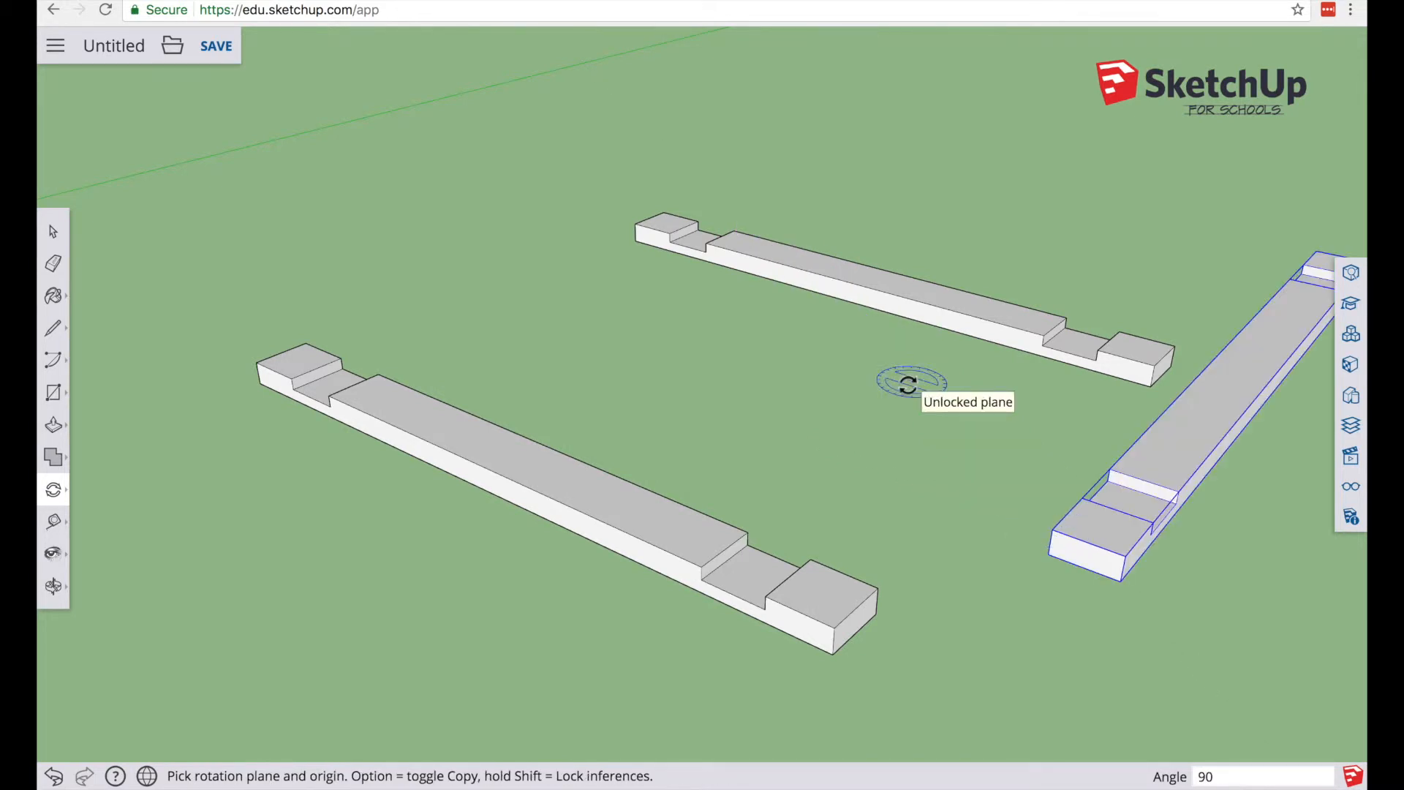
Step: Rotate the 400 mm bar 180 degrees about its lengthwise axis so its notches face down
{"action": "scroll", "coordinate": [1112, 563], "scroll_direction": "up", "scroll_amount": 3}
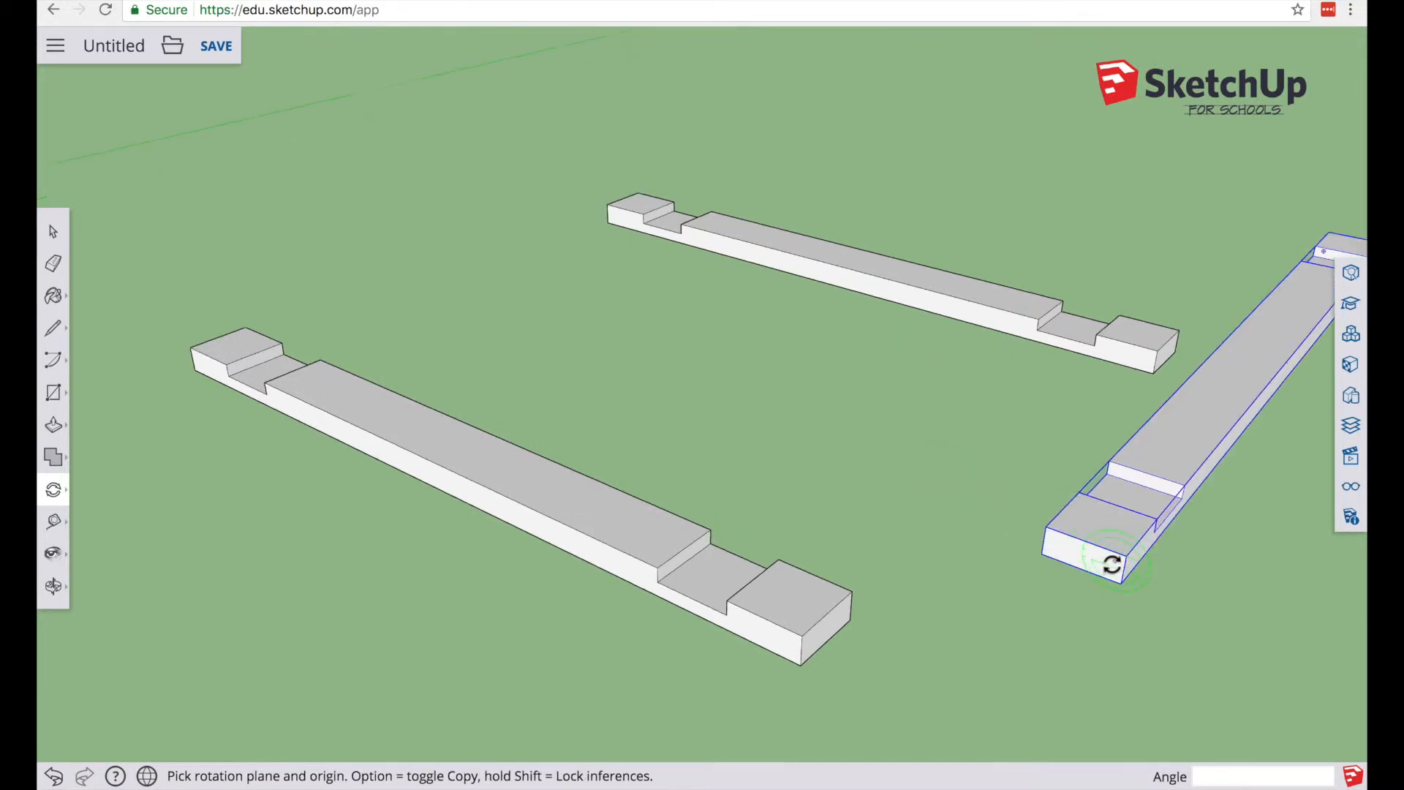
{"action": "scroll", "coordinate": [1112, 565], "scroll_direction": "up", "scroll_amount": 2}
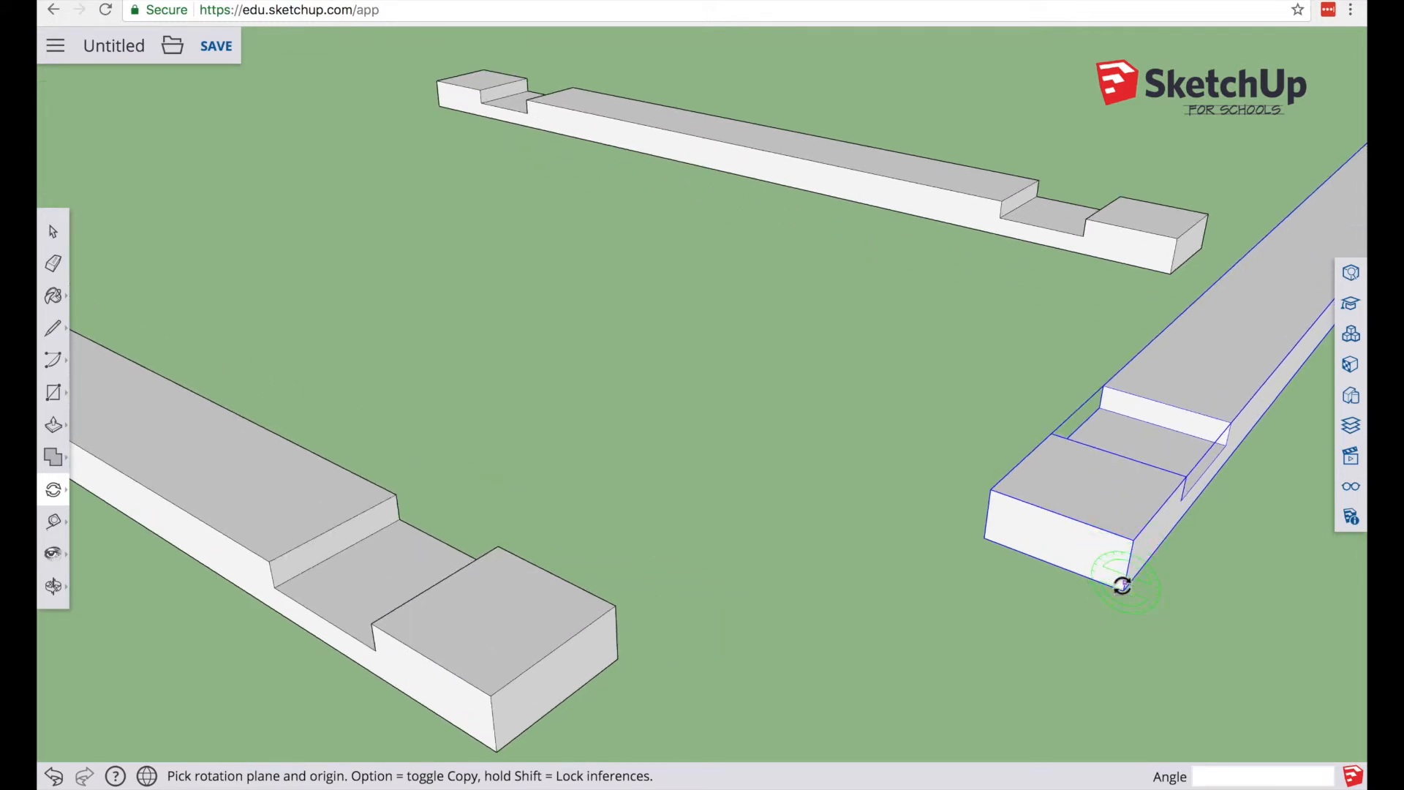
{"action": "left_click", "coordinate": [1125, 574]}
{"action": "left_click", "coordinate": [1131, 541]}
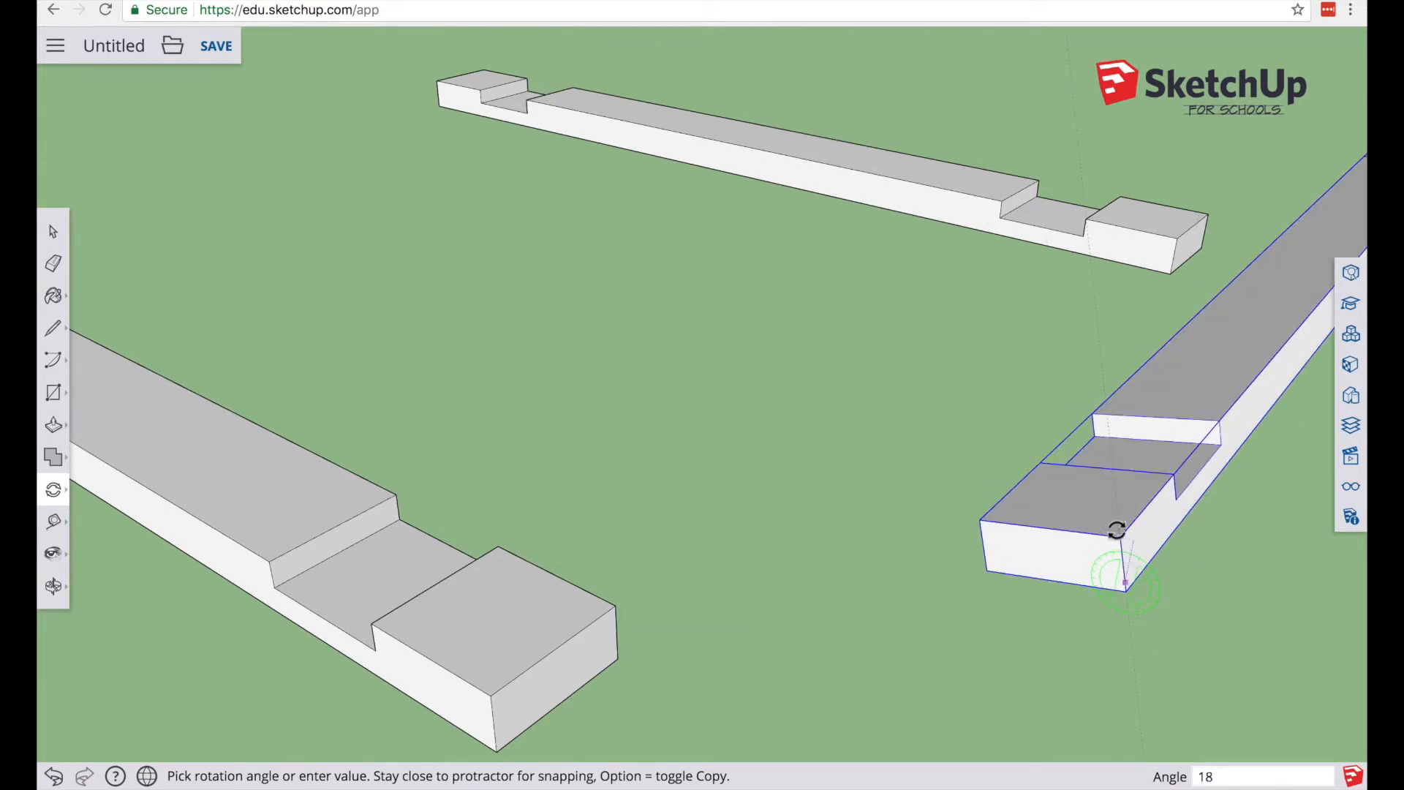
{"action": "left_click", "coordinate": [1117, 530]}
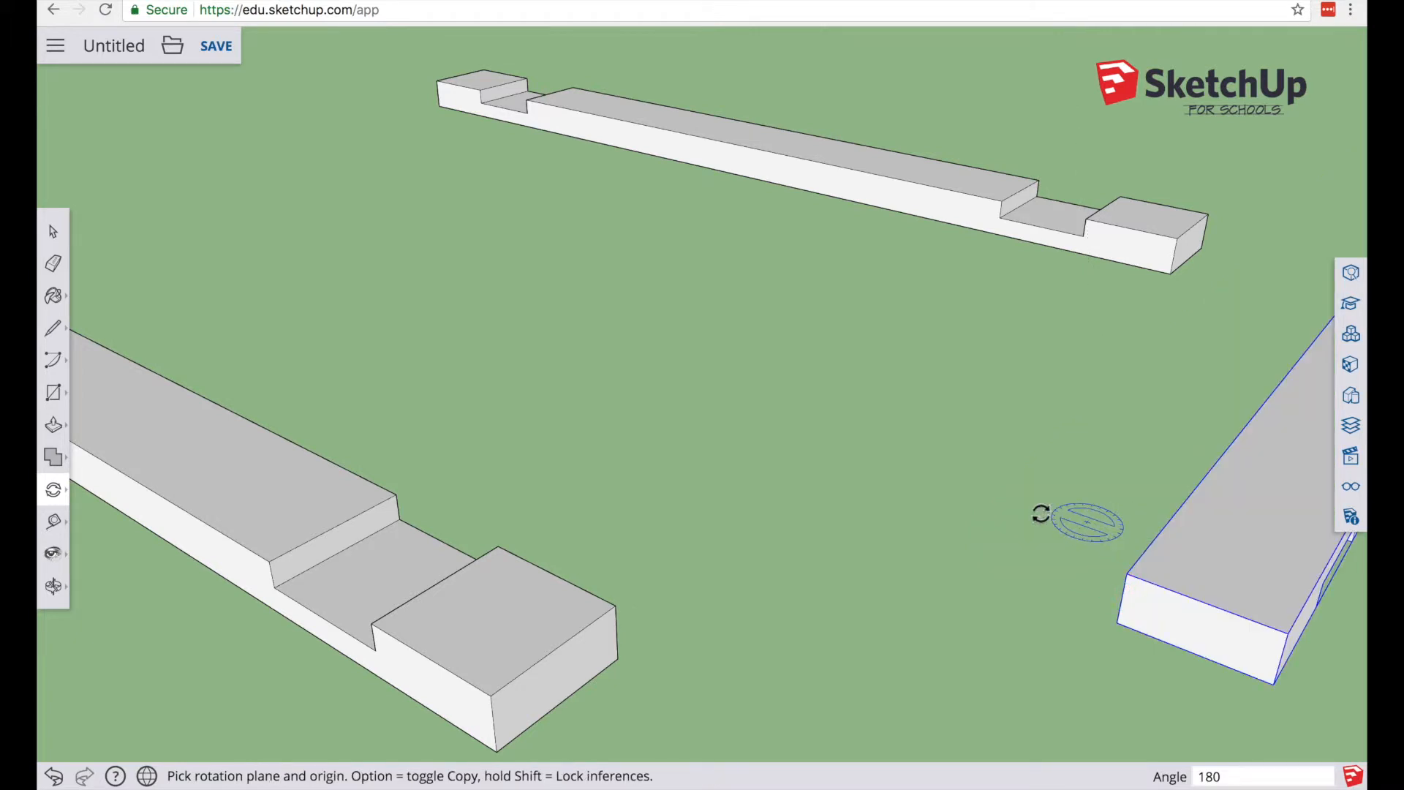
Step: Move the rotated 400 mm bar about 491 mm across to the far ends of the two 350 mm bars
{"action": "scroll", "coordinate": [1066, 517], "scroll_direction": "down", "scroll_amount": 5}
{"action": "scroll", "coordinate": [1223, 497], "scroll_direction": "up", "scroll_amount": 2}
{"action": "scroll", "coordinate": [1222, 498], "scroll_direction": "down", "scroll_amount": 2}
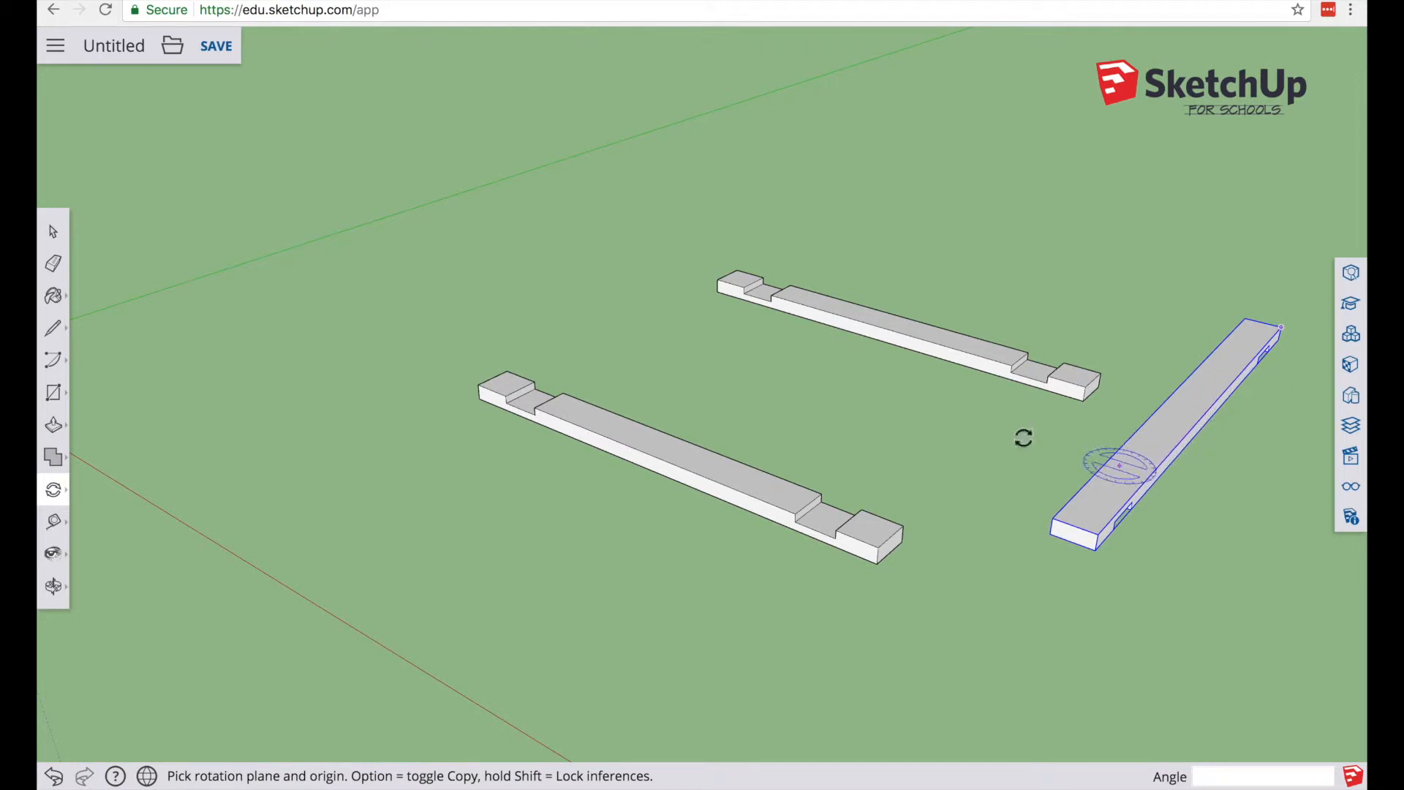
{"action": "left_click", "coordinate": [53, 489]}
{"action": "left_click", "coordinate": [100, 453]}
{"action": "left_click", "coordinate": [1120, 490]}
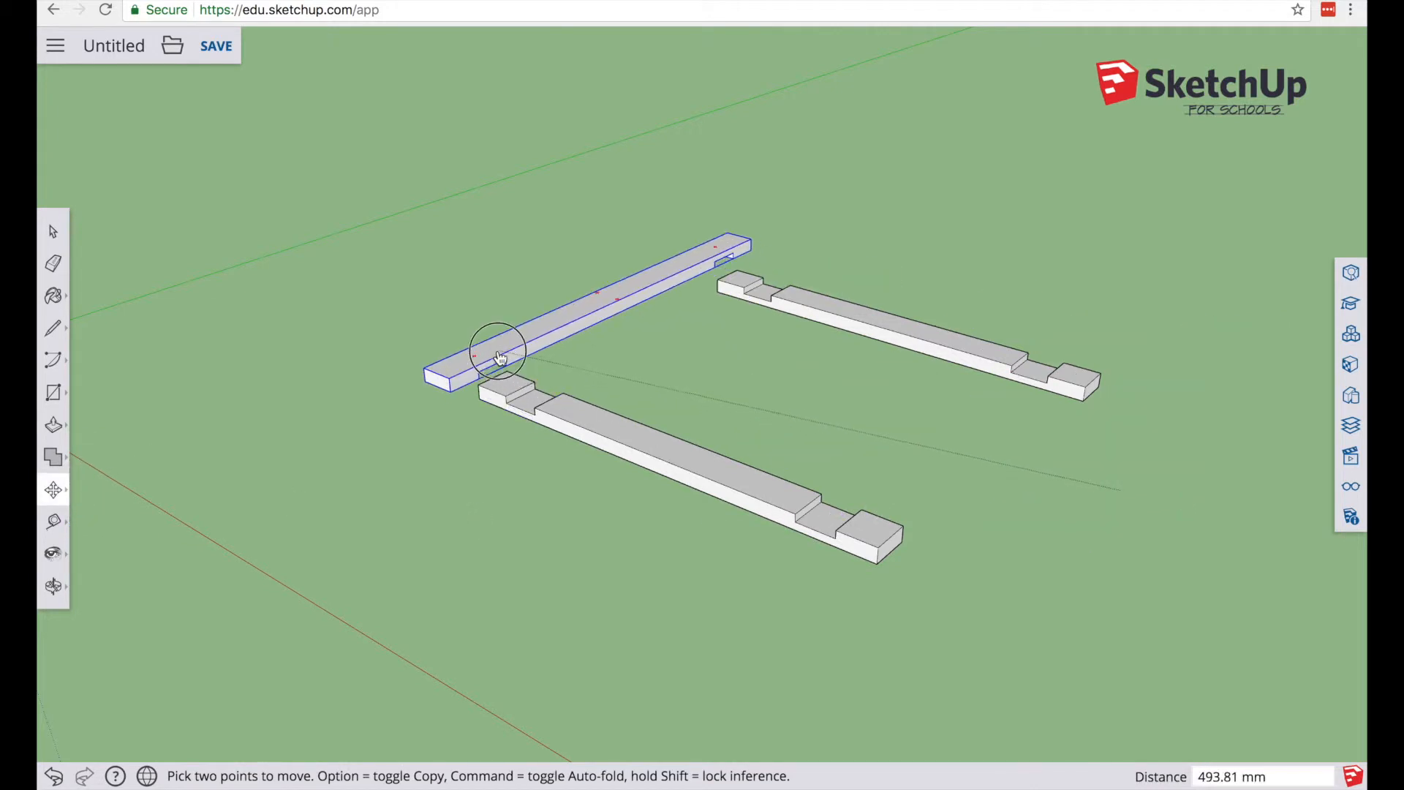
Step: Copy the grouped 400 mm bar and paste the copy beside the opposite, open ends of the 350 mm bars
{"action": "right_click", "coordinate": [503, 357]}
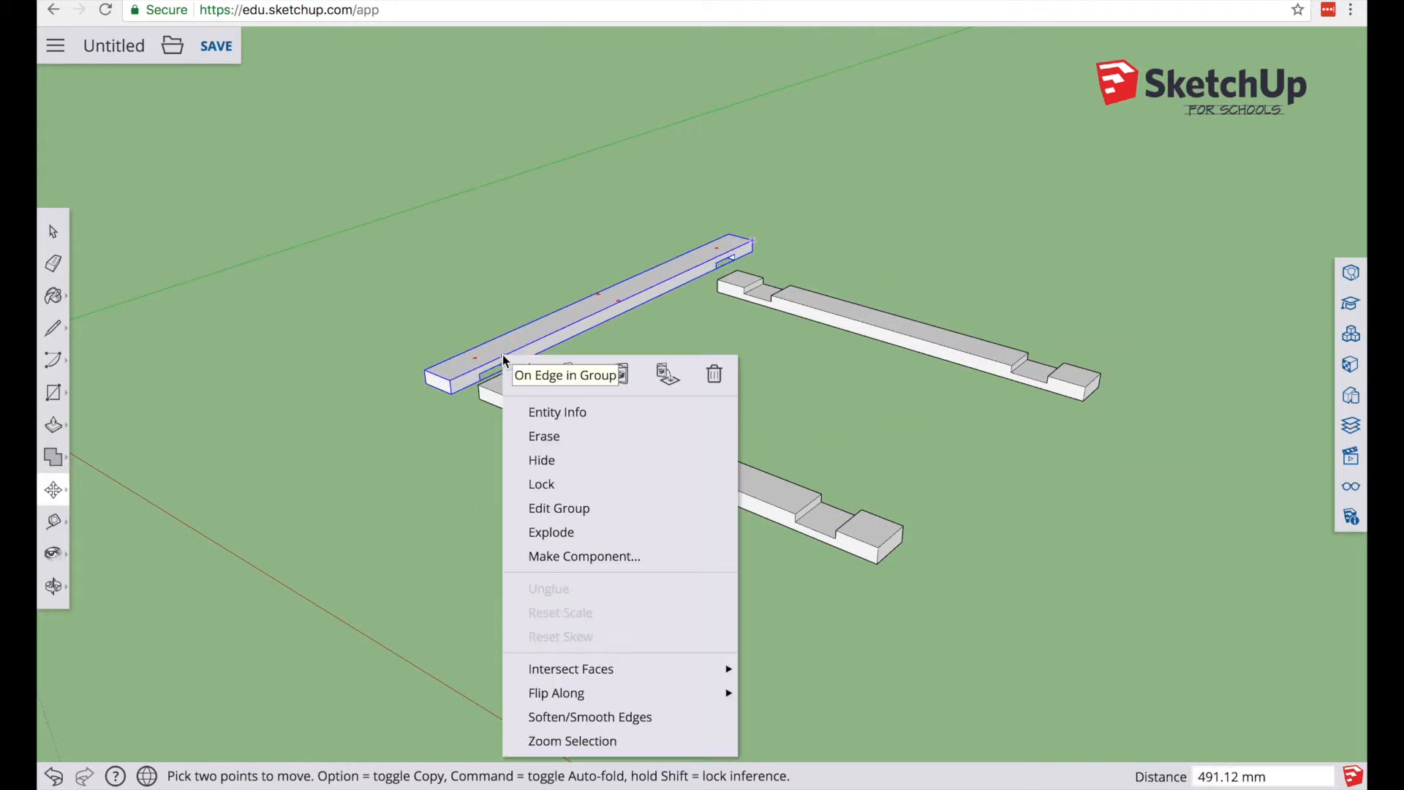
{"action": "left_click", "coordinate": [575, 376]}
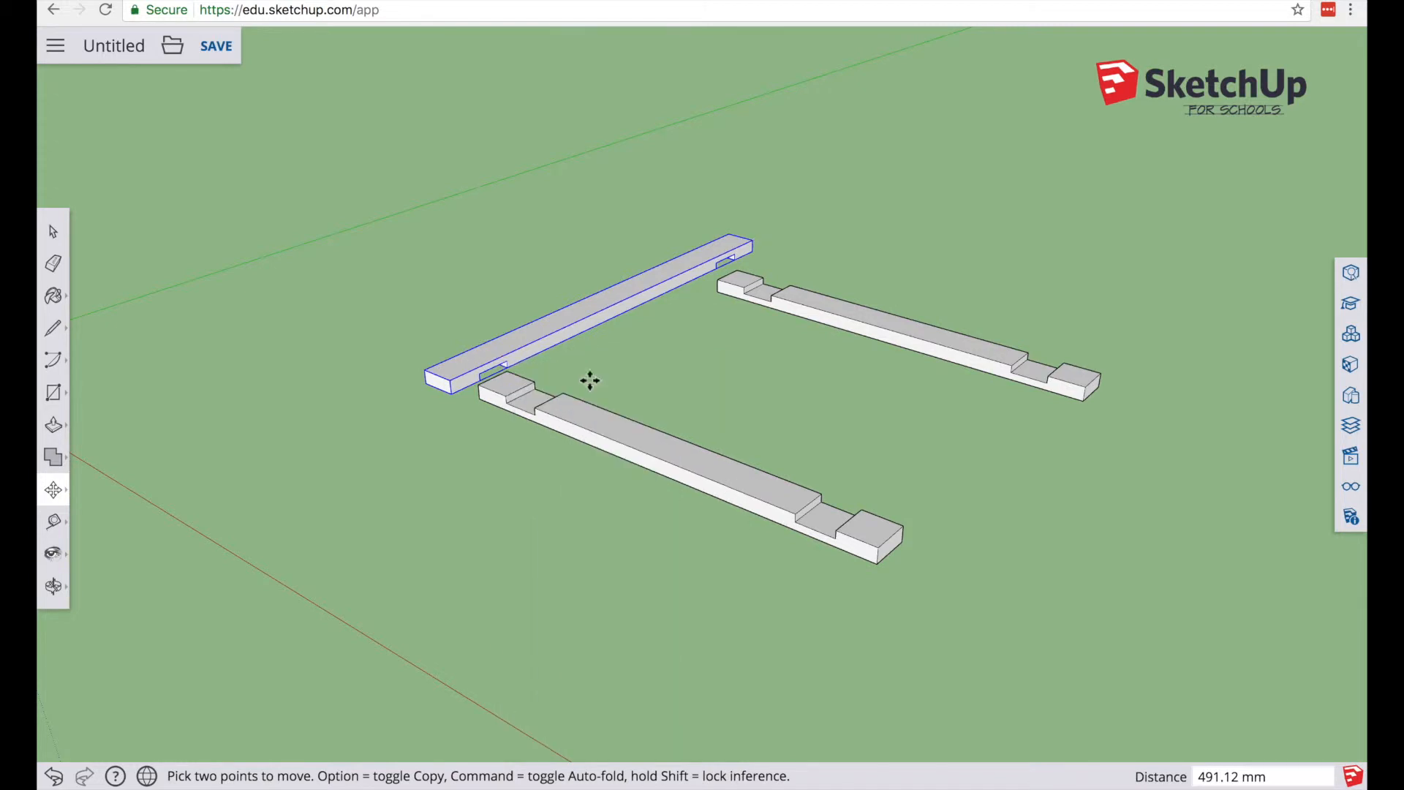
{"action": "right_click", "coordinate": [1018, 515]}
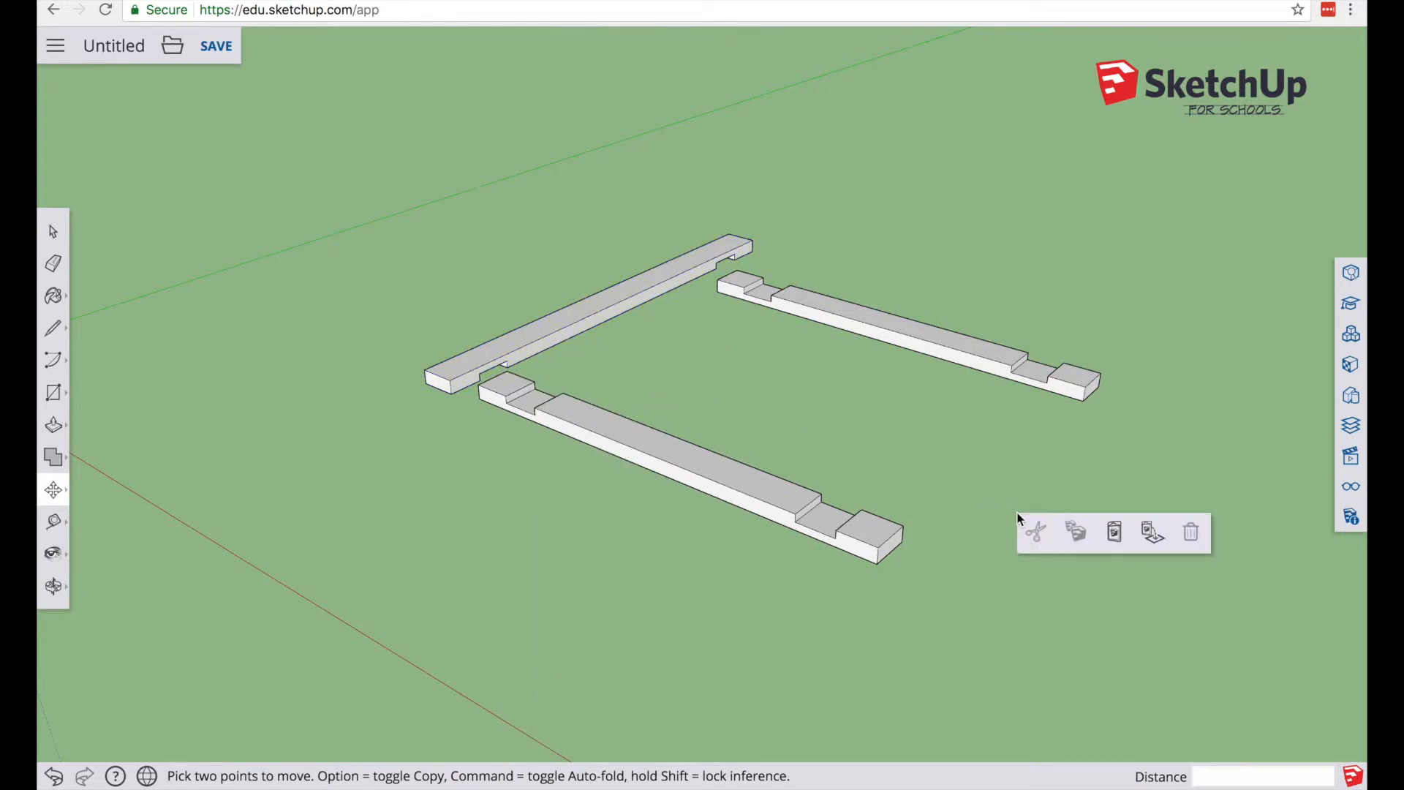
{"action": "left_click", "coordinate": [1115, 540]}
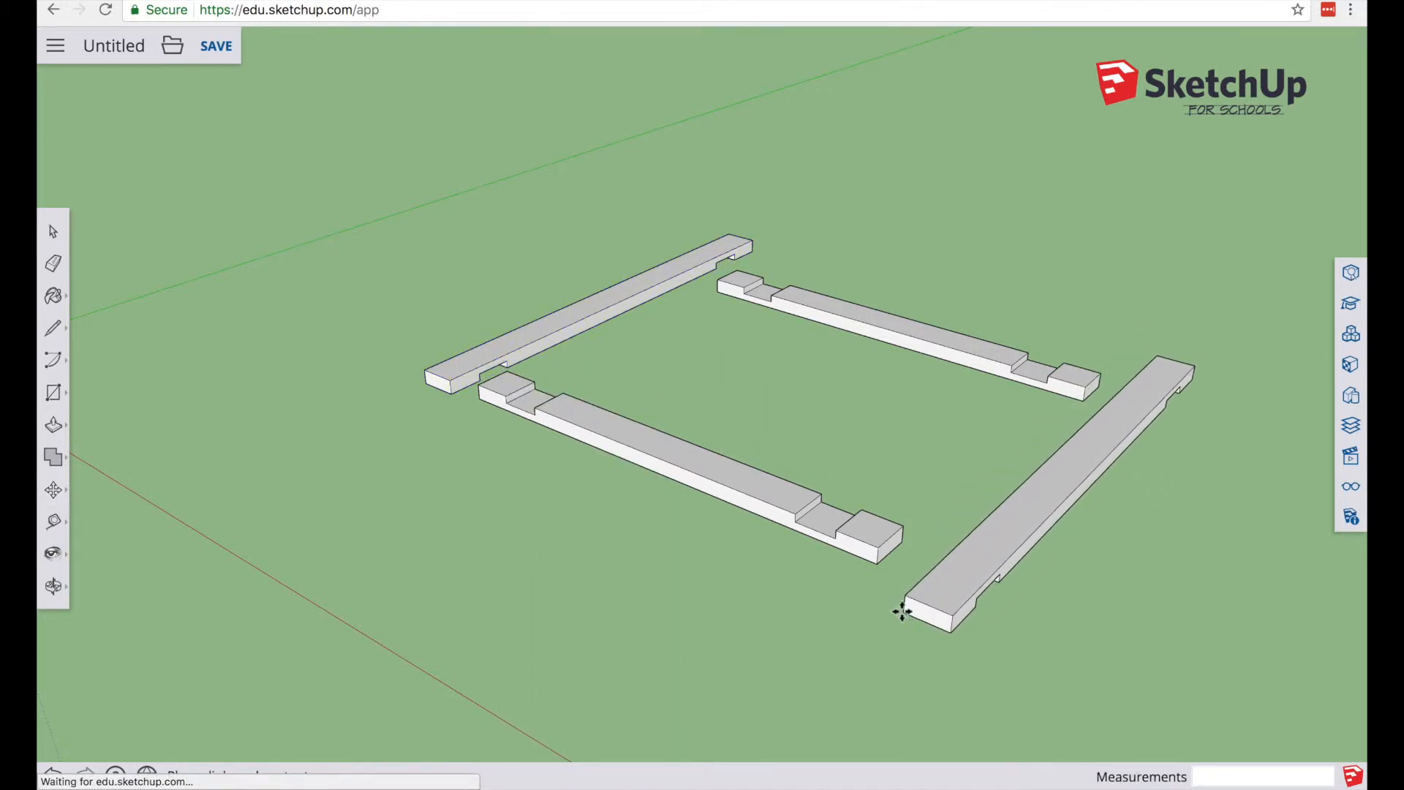
{"action": "left_click", "coordinate": [904, 606]}
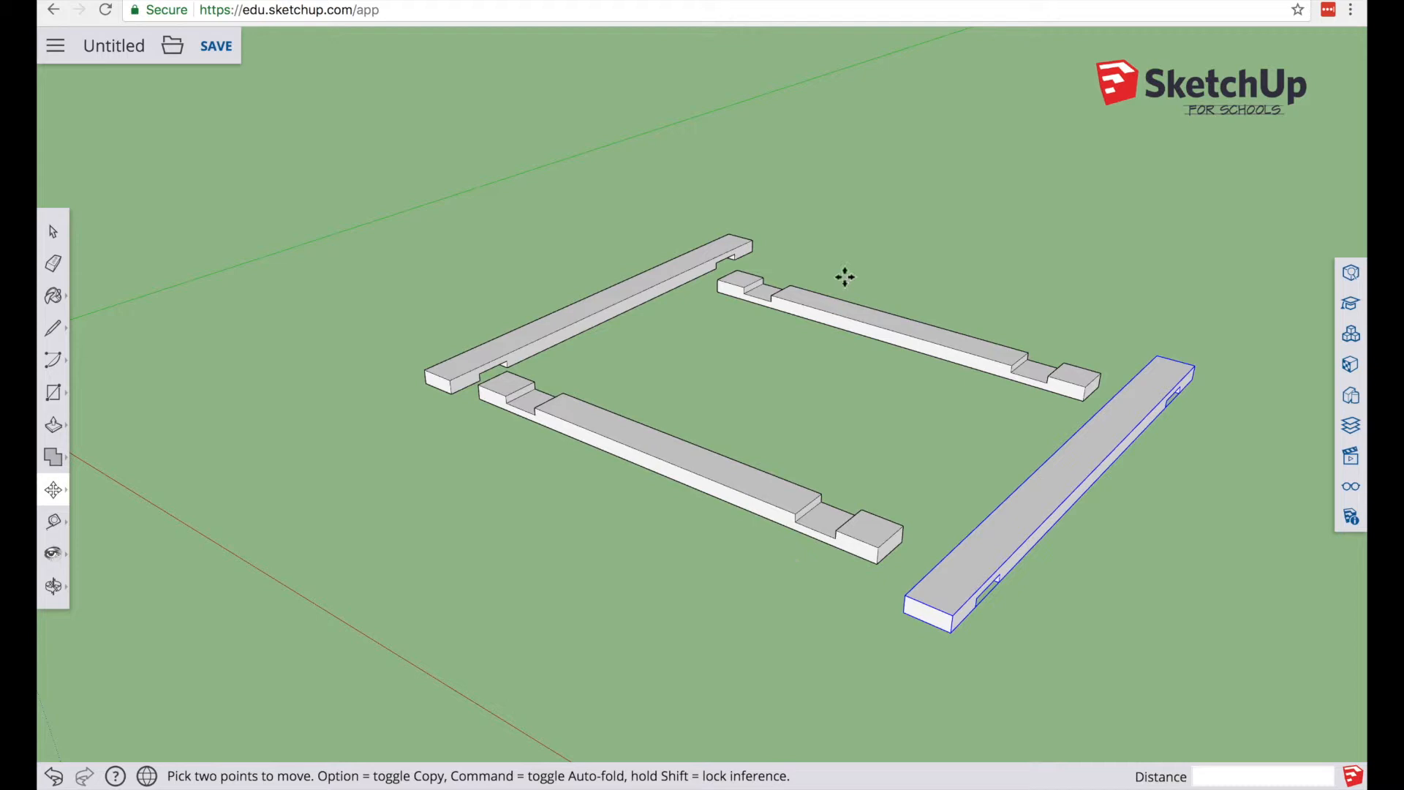
Step: Move the original 400 mm bar by its near notch corner onto the matching notch corner of the front 350 mm bar
{"action": "scroll", "coordinate": [468, 366], "scroll_direction": "up", "scroll_amount": 6}
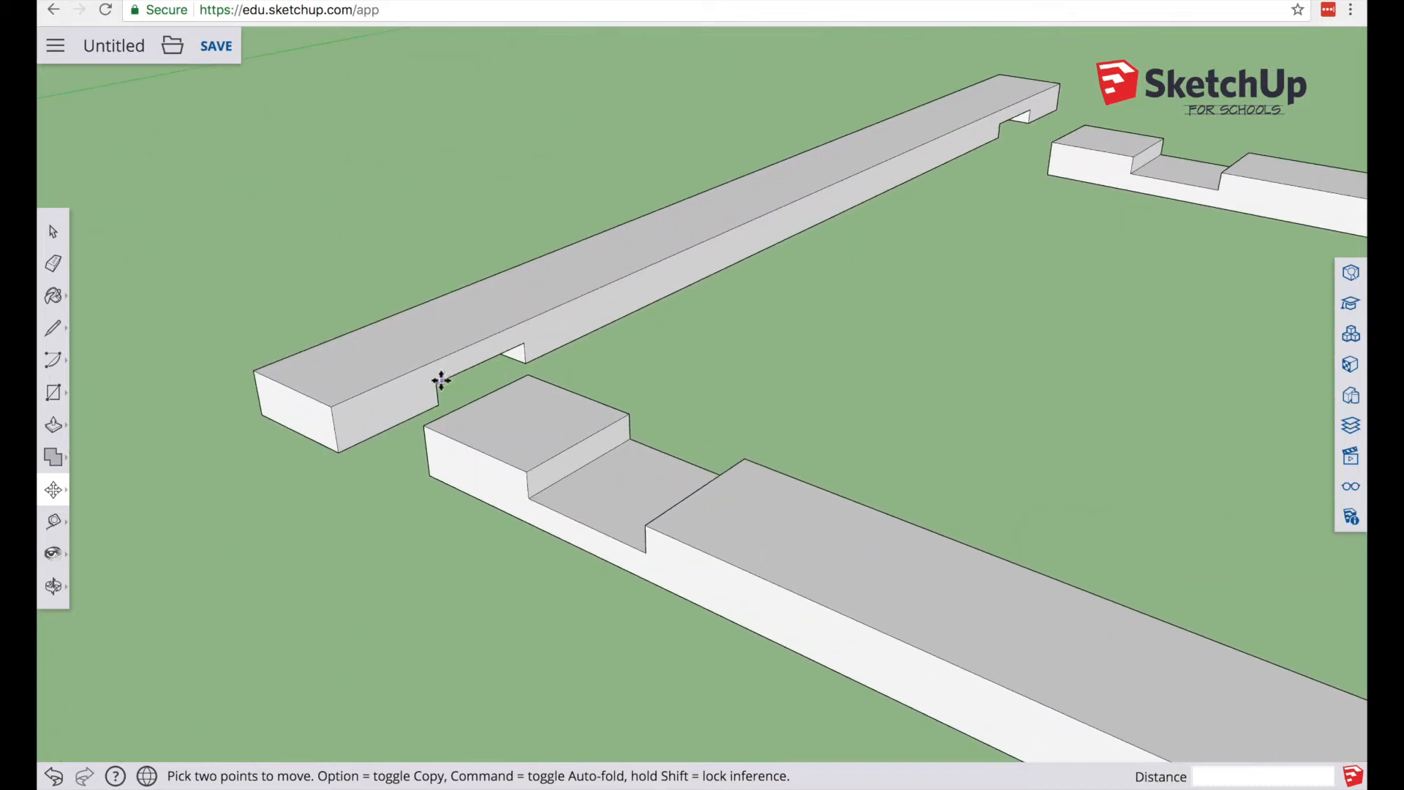
{"action": "left_click", "coordinate": [439, 382]}
{"action": "left_click", "coordinate": [437, 385]}
{"action": "left_click", "coordinate": [53, 231]}
{"action": "left_click", "coordinate": [588, 298]}
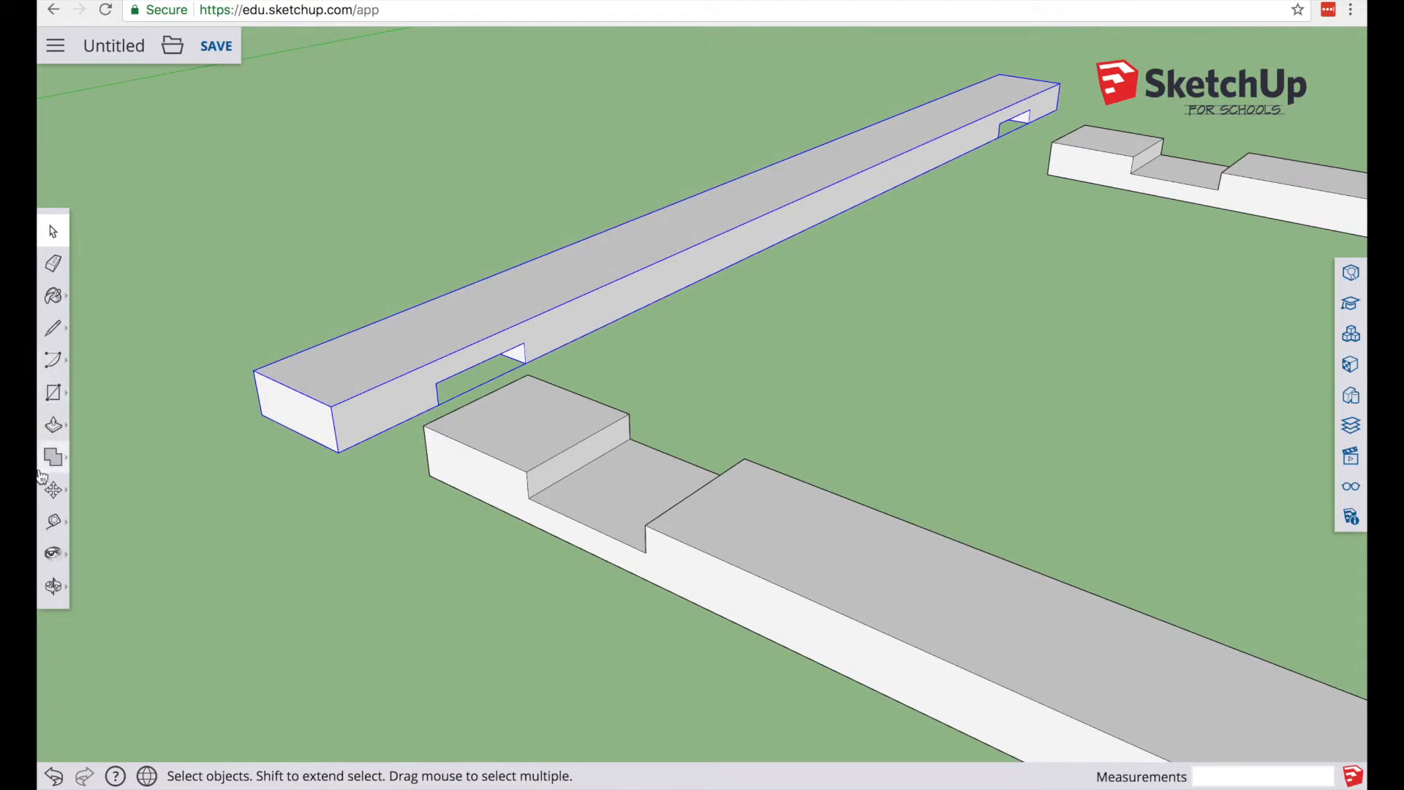
{"action": "left_click", "coordinate": [53, 490]}
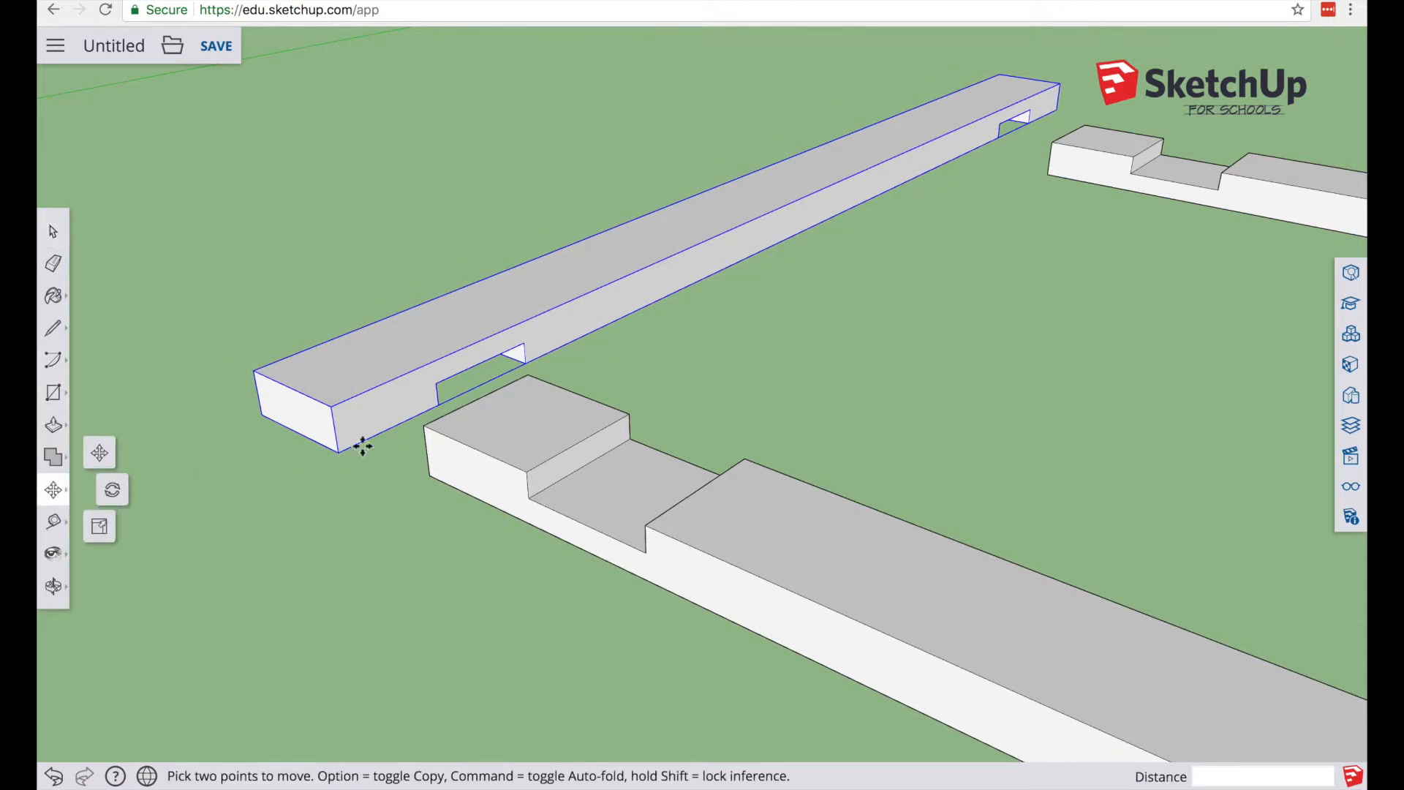
{"action": "left_click", "coordinate": [439, 387]}
{"action": "left_click", "coordinate": [645, 552]}
Step: Move the copied 400 mm bar about 96 mm by its near notch corner onto the open notch of the front 350 mm bar
{"action": "scroll", "coordinate": [662, 433], "scroll_direction": "down", "scroll_amount": 5}
{"action": "scroll", "coordinate": [831, 426], "scroll_direction": "down", "scroll_amount": 3}
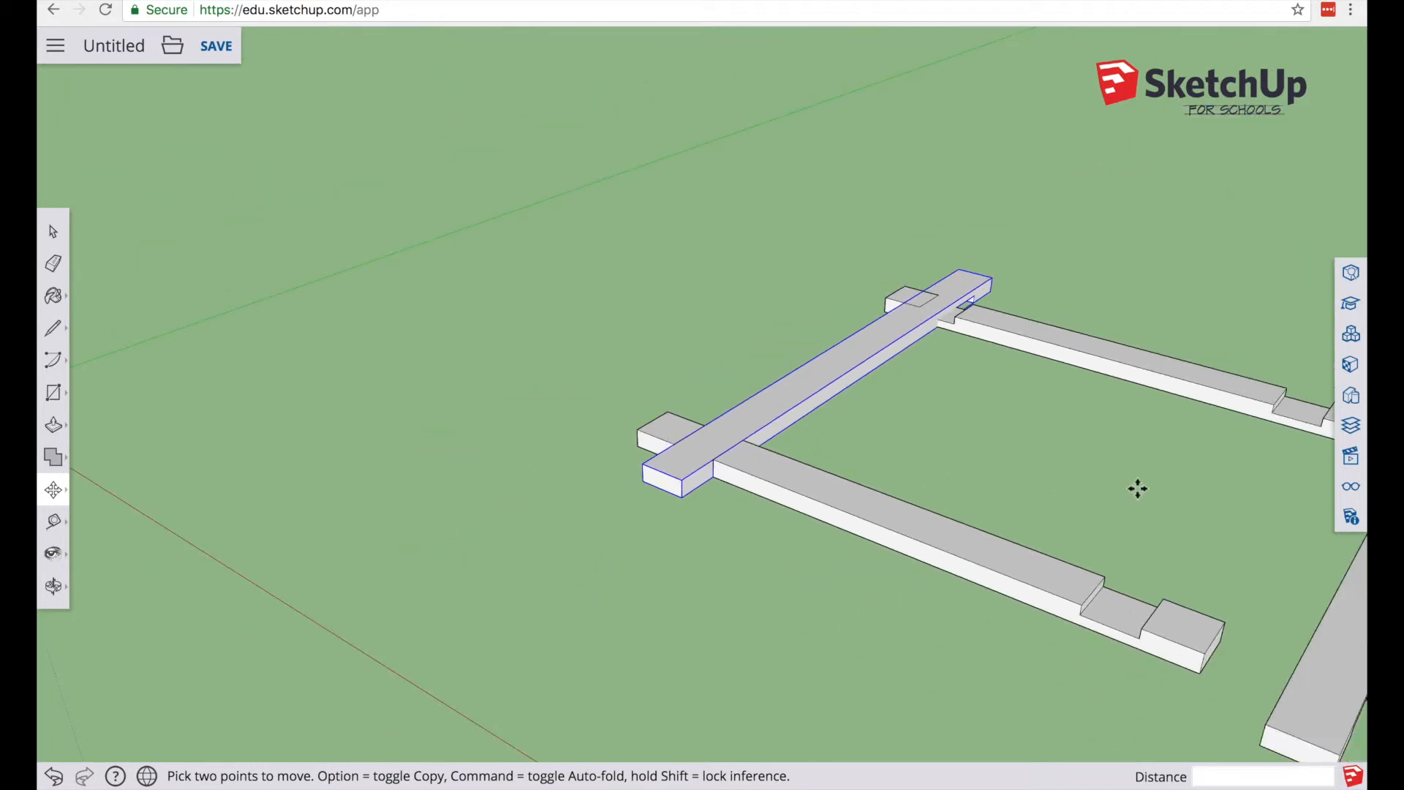
{"action": "scroll", "coordinate": [1207, 512], "scroll_direction": "down", "scroll_amount": 4}
{"action": "scroll", "coordinate": [461, 570], "scroll_direction": "down", "scroll_amount": 2}
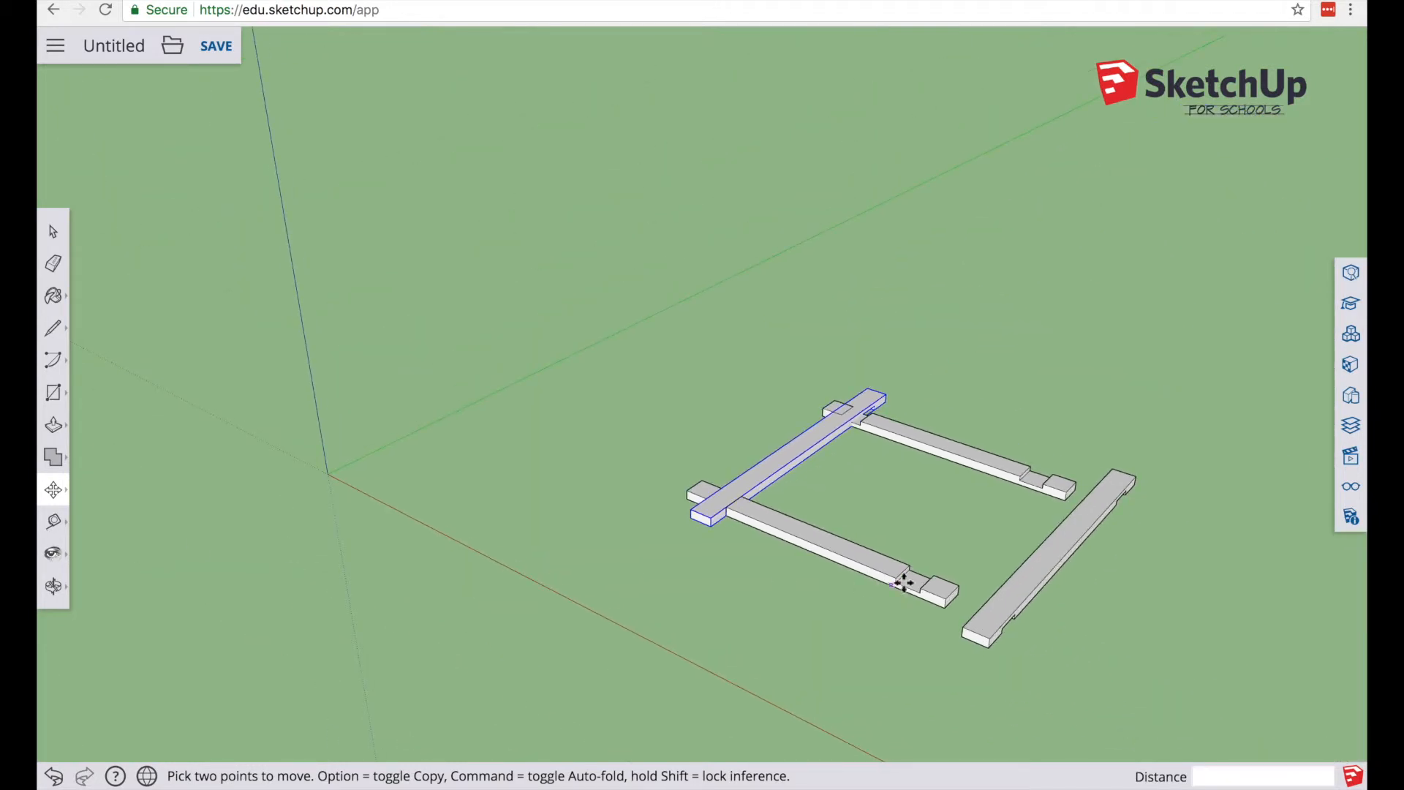
{"action": "scroll", "coordinate": [1013, 583], "scroll_direction": "up", "scroll_amount": 2}
{"action": "scroll", "coordinate": [981, 643], "scroll_direction": "up", "scroll_amount": 3}
{"action": "key", "text": "o"}
{"action": "left_click_drag", "start_coordinate": [972, 674], "coordinate": [959, 567]}
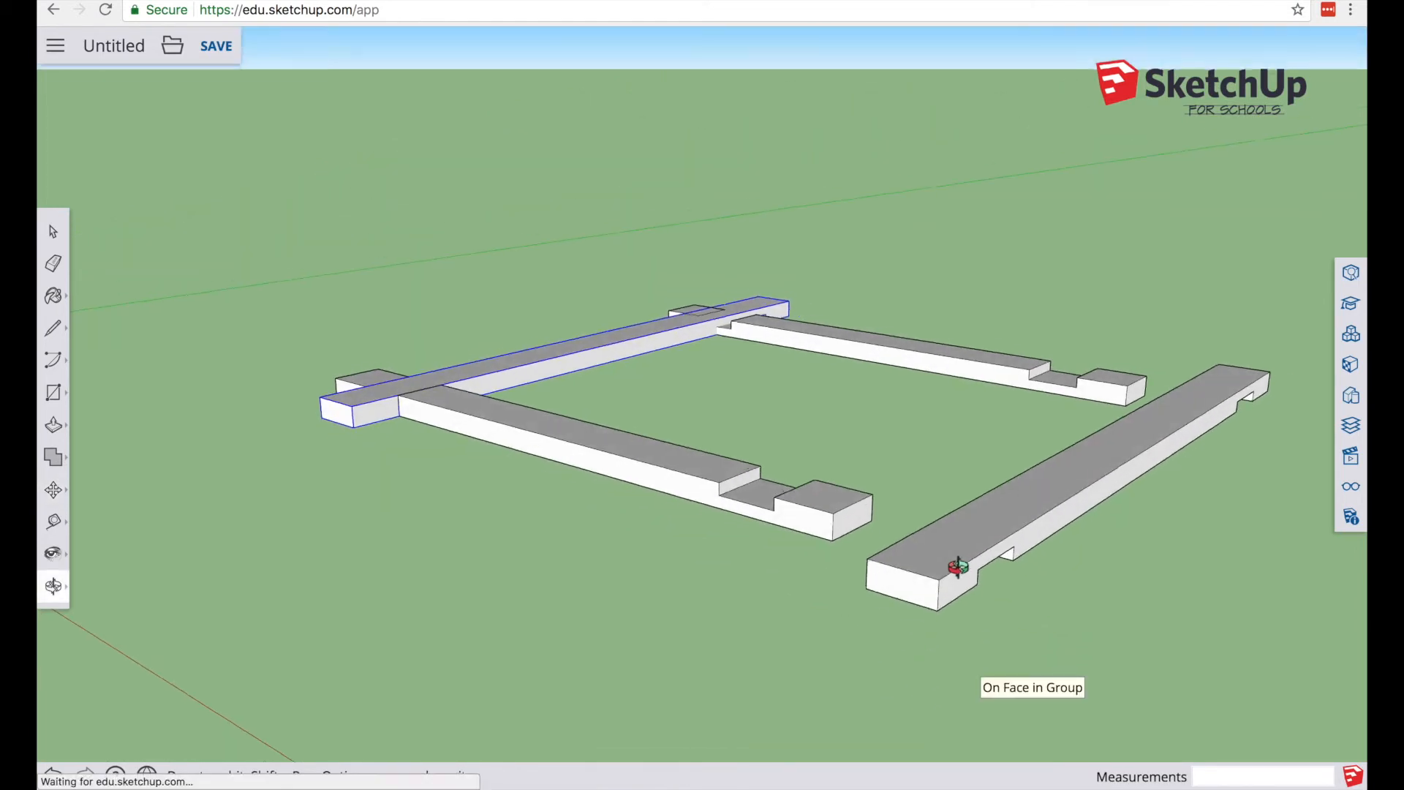
{"action": "key", "text": "m"}
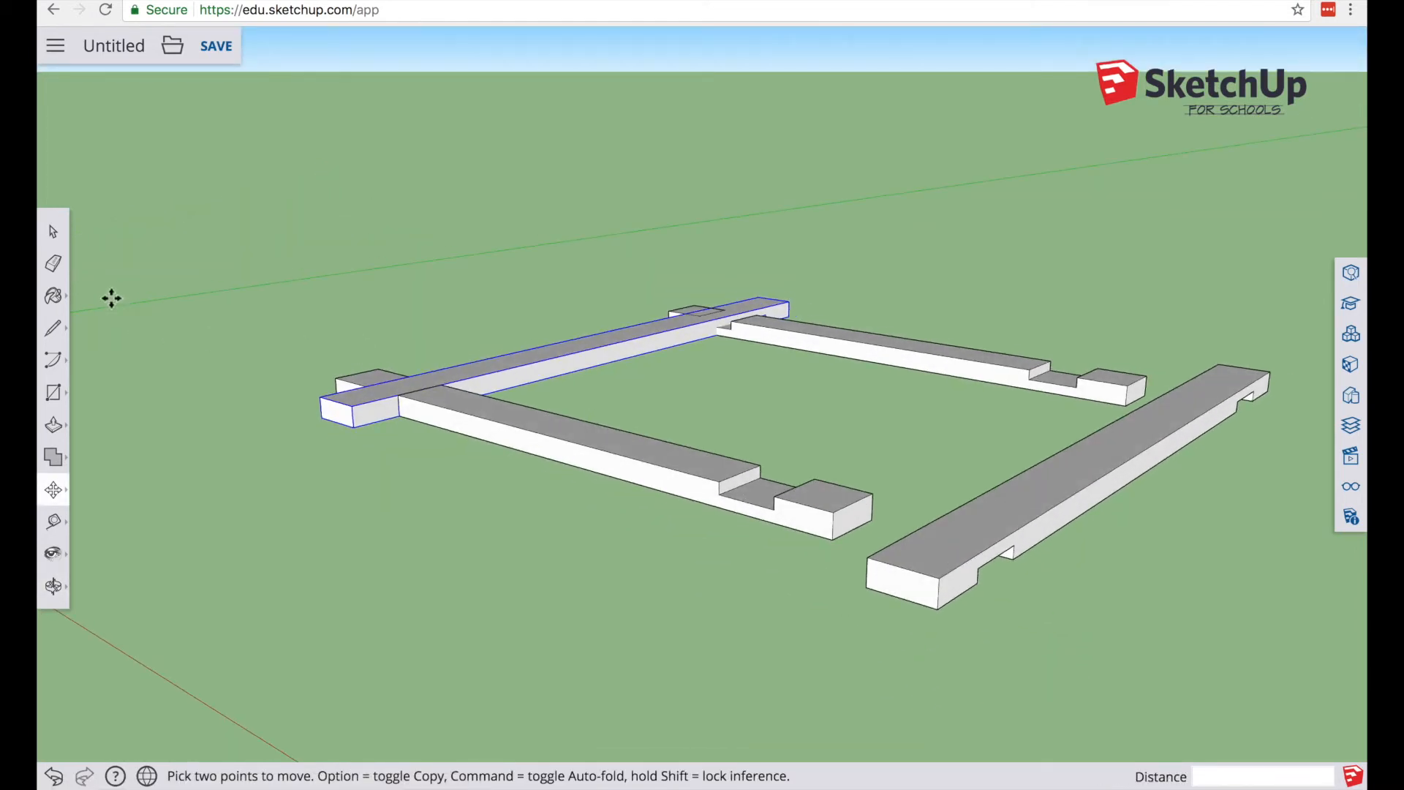
{"action": "left_click", "coordinate": [52, 231]}
{"action": "left_click", "coordinate": [918, 534]}
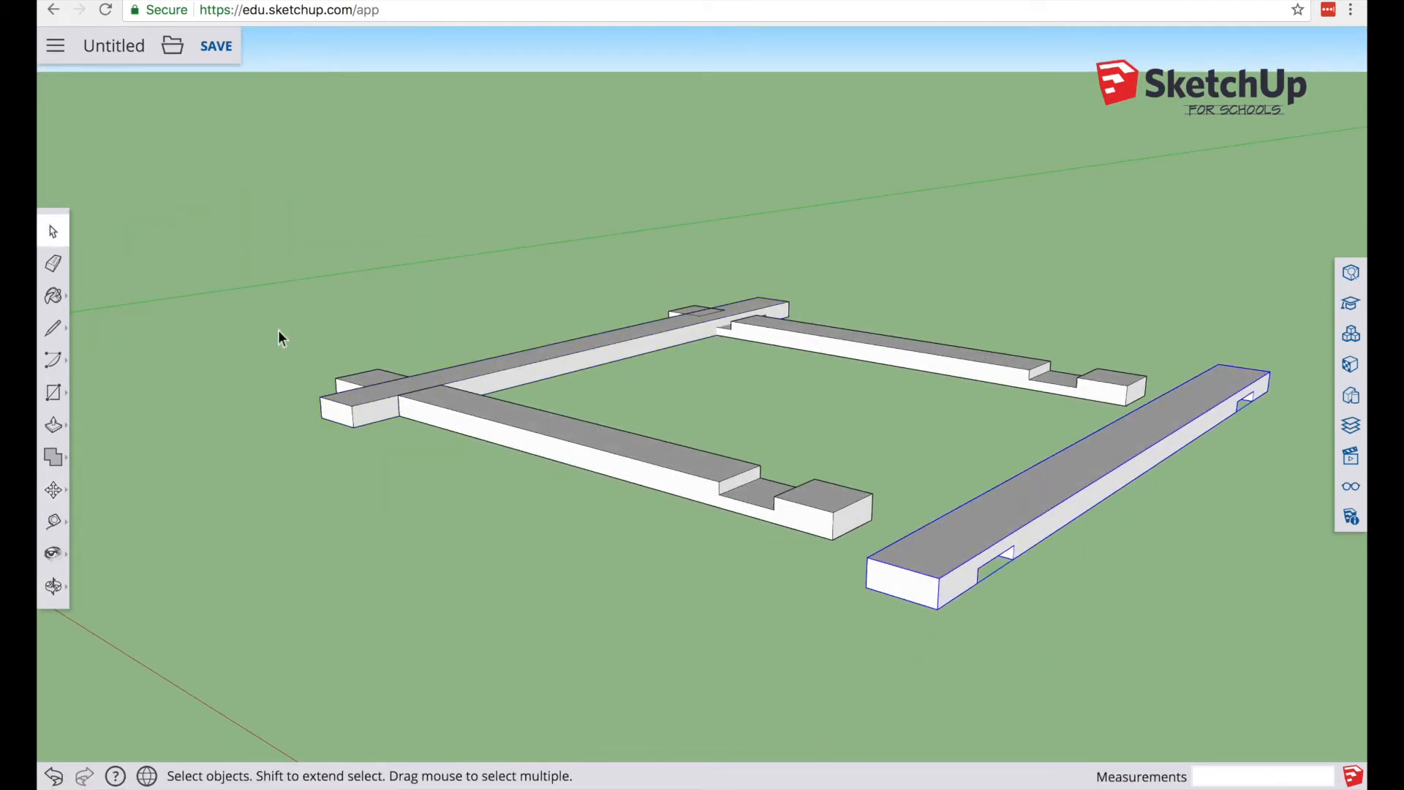
{"action": "left_click", "coordinate": [54, 490]}
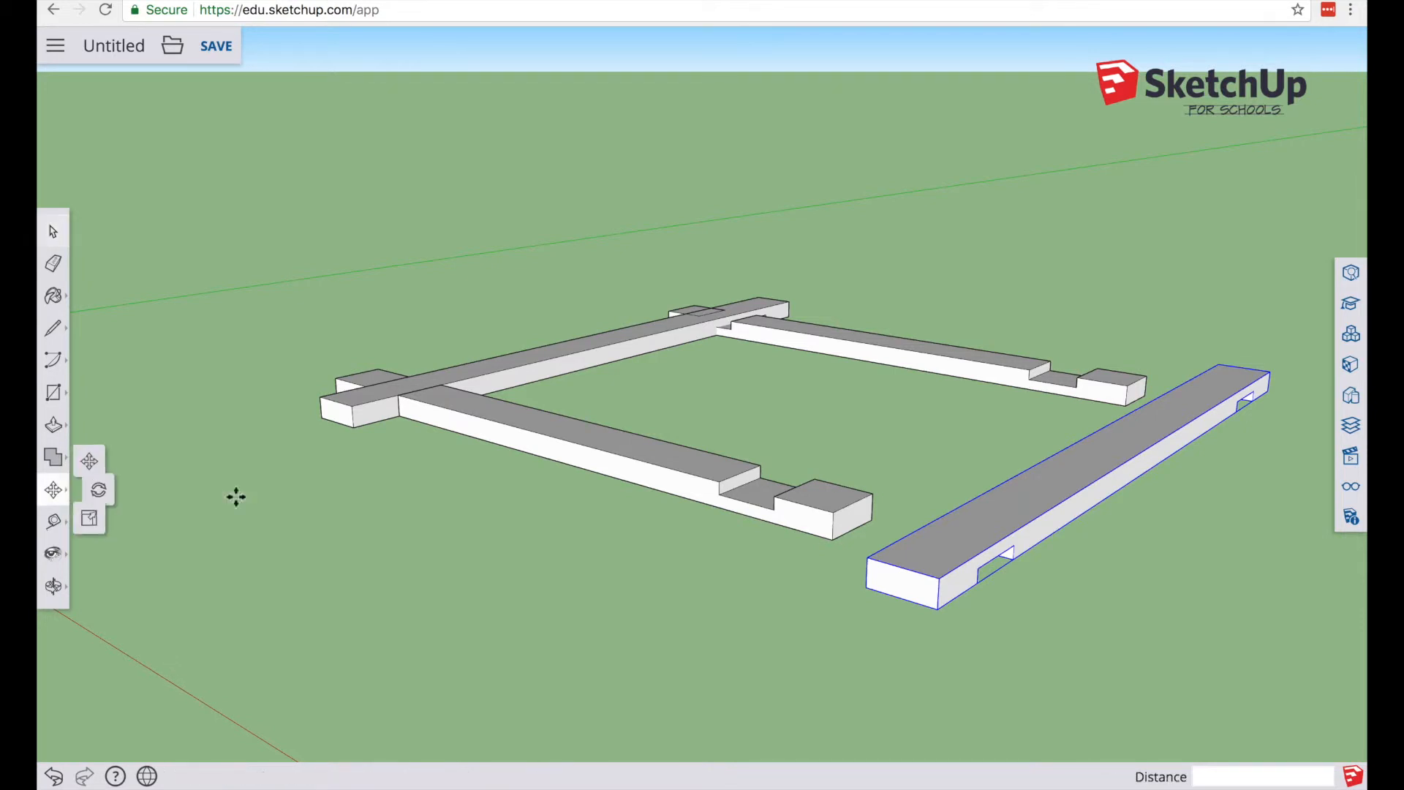
{"action": "left_click", "coordinate": [101, 453]}
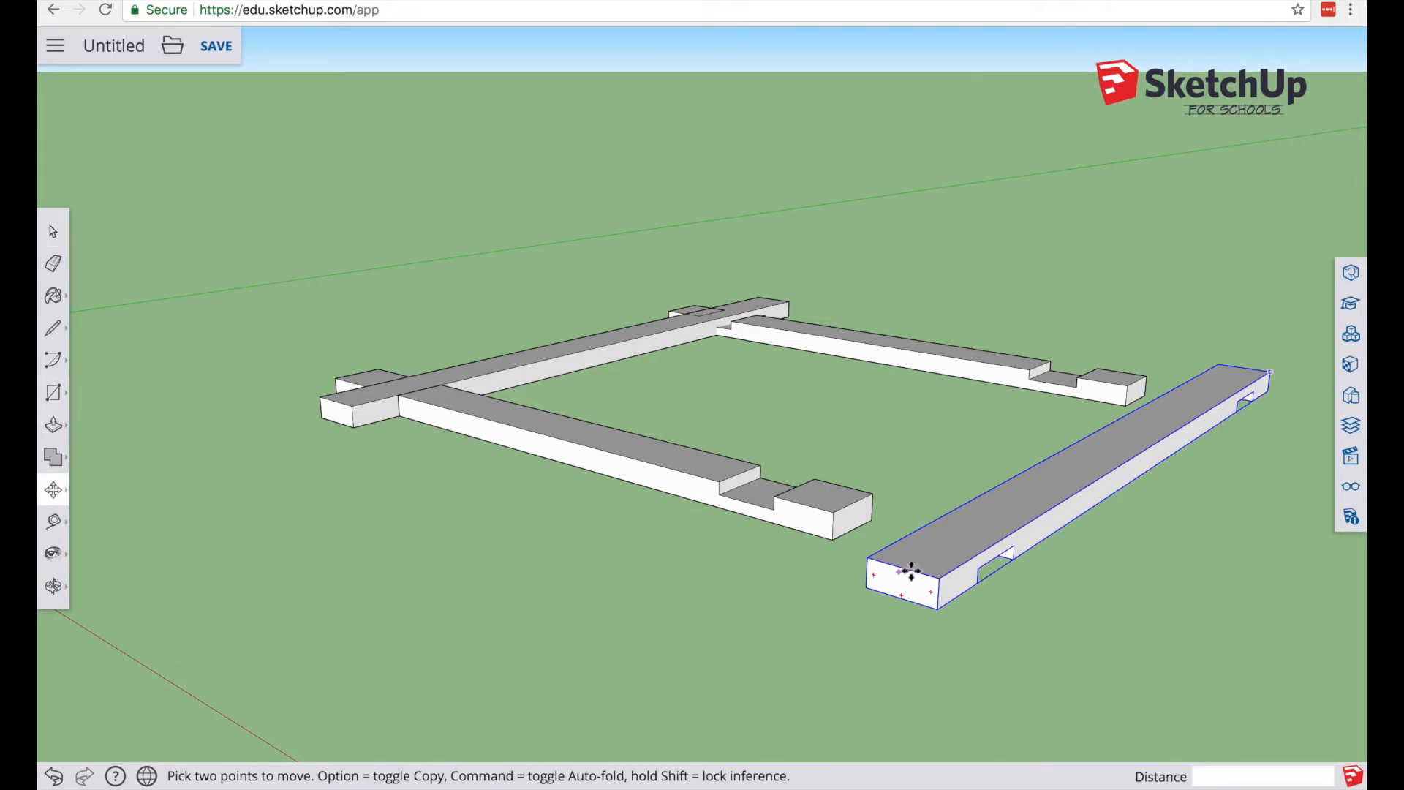
{"action": "left_click", "coordinate": [978, 569]}
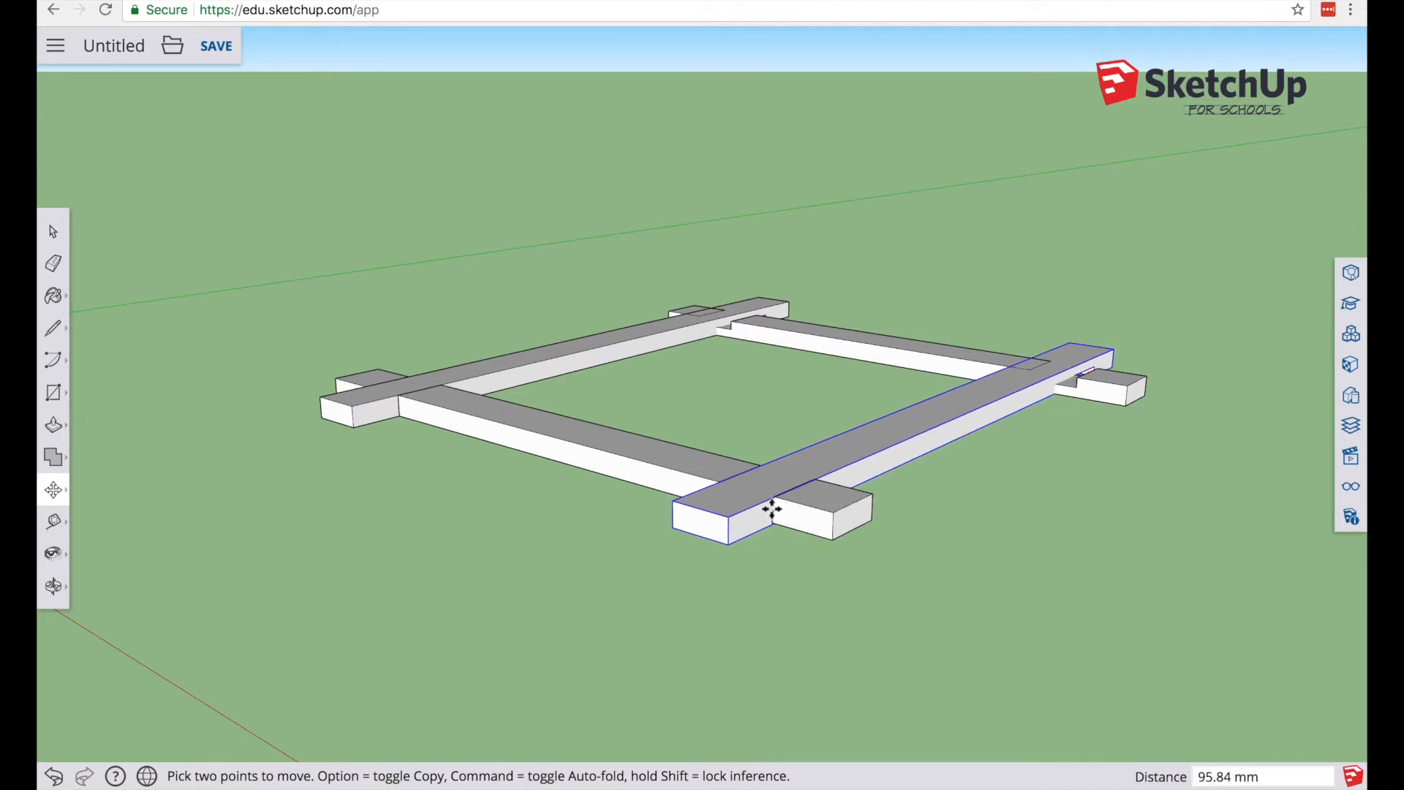
{"action": "left_click", "coordinate": [771, 507]}
Step: Nudge the copied 400 mm bar about 1.45 mm at its near joint to align it with the front bar's notch
{"action": "scroll", "coordinate": [768, 503], "scroll_direction": "up", "scroll_amount": 2}
{"action": "scroll", "coordinate": [766, 498], "scroll_direction": "up", "scroll_amount": 2}
{"action": "left_click", "coordinate": [785, 548]}
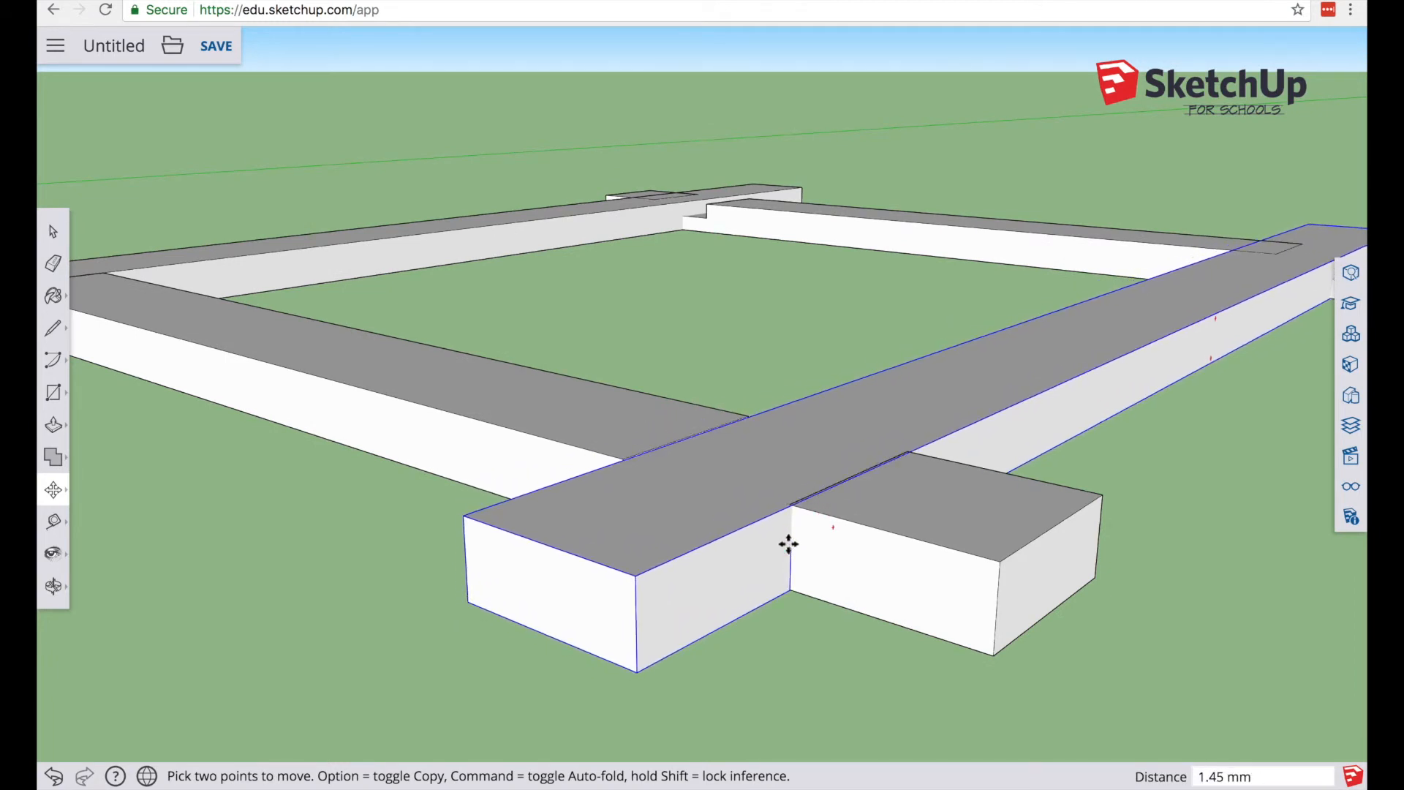
Step: Move the back 350 mm bar about 32 mm by its notch corner so its notches fit into the 400 mm bars
{"action": "scroll", "coordinate": [806, 363], "scroll_direction": "down", "scroll_amount": 5}
{"action": "middle_click_drag", "start_coordinate": [1058, 304], "coordinate": [593, 380]}
{"action": "middle_click_drag", "start_coordinate": [947, 417], "coordinate": [605, 388]}
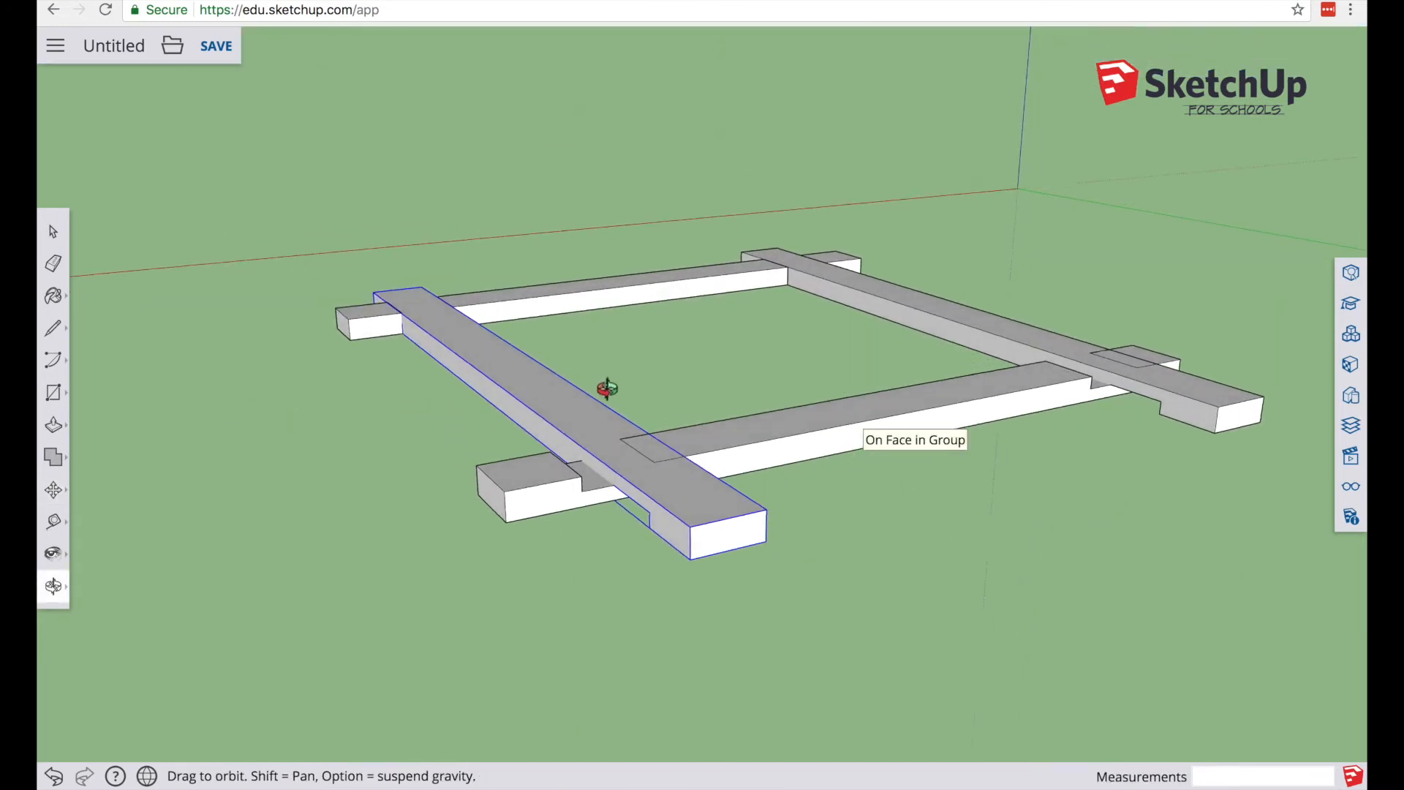
{"action": "left_click", "coordinate": [53, 232]}
{"action": "left_click", "coordinate": [726, 432]}
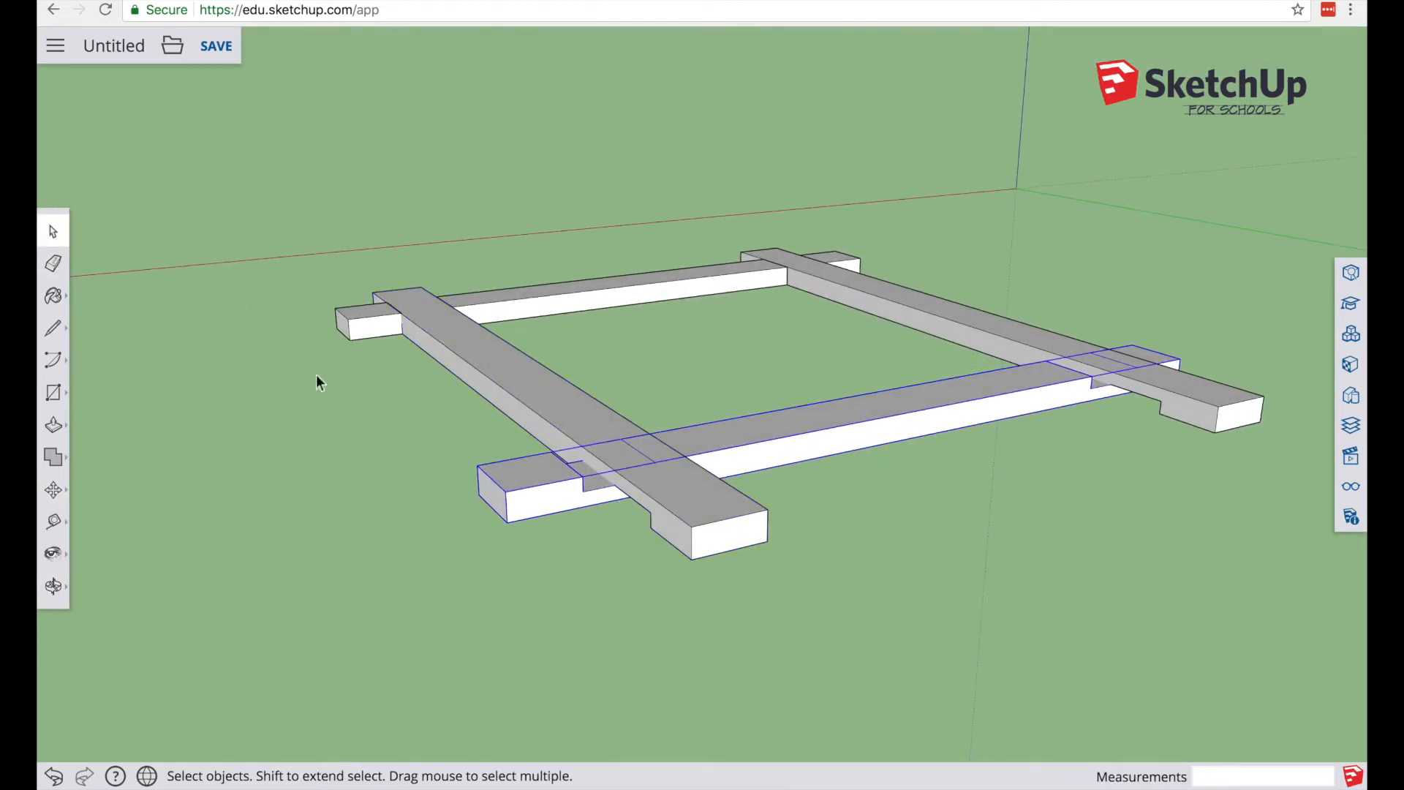
{"action": "left_click", "coordinate": [53, 490]}
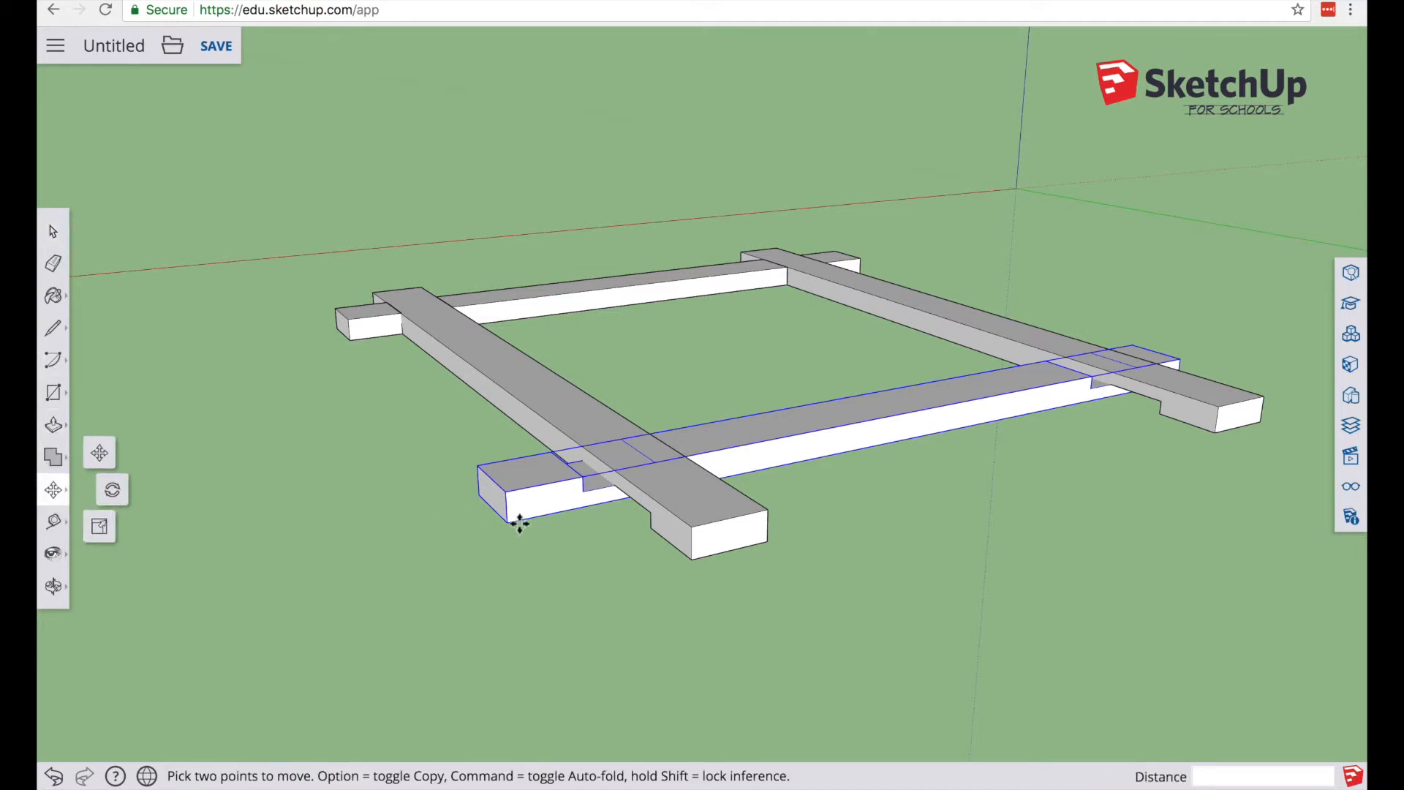
{"action": "scroll", "coordinate": [483, 517], "scroll_direction": "up", "scroll_amount": 3}
{"action": "left_click", "coordinate": [608, 483]}
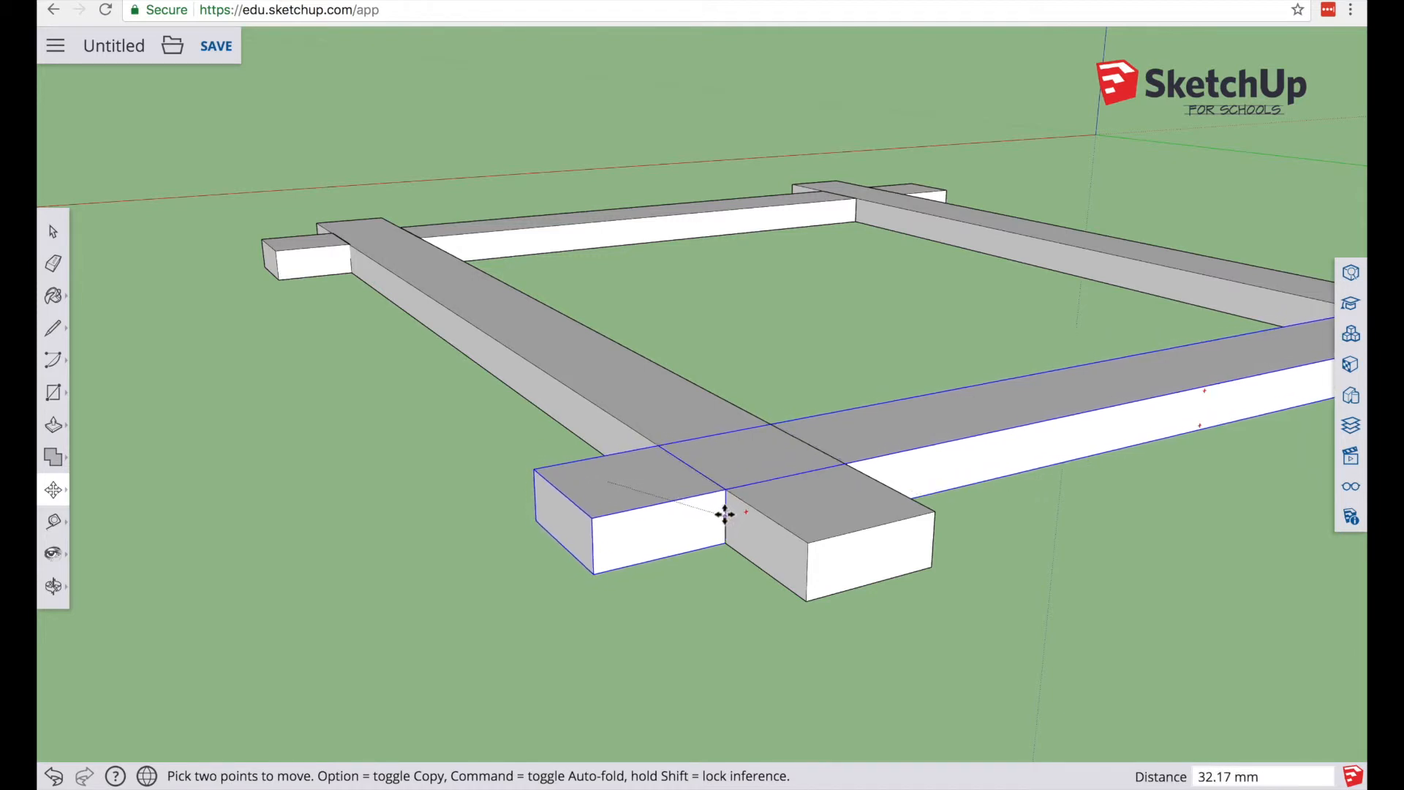
{"action": "left_click", "coordinate": [723, 515]}
Step: Add a Tape Measure guide on the underside of the front 350 mm bar, 15 mm in from its outer long edge
{"action": "middle_click_drag", "start_coordinate": [242, 423], "coordinate": [585, 468]}
{"action": "scroll", "coordinate": [578, 424], "scroll_direction": "down", "scroll_amount": 2}
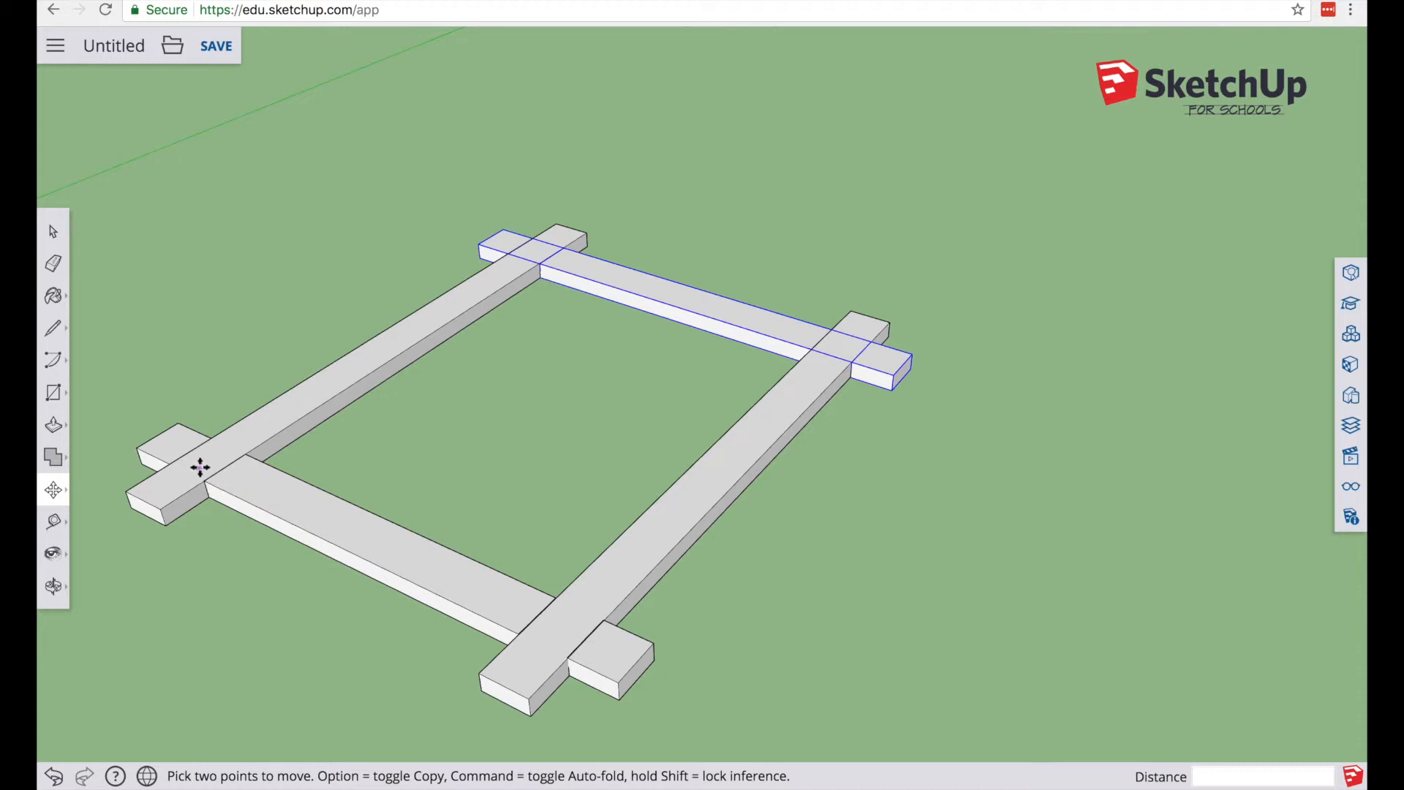
{"action": "left_click", "coordinate": [53, 231]}
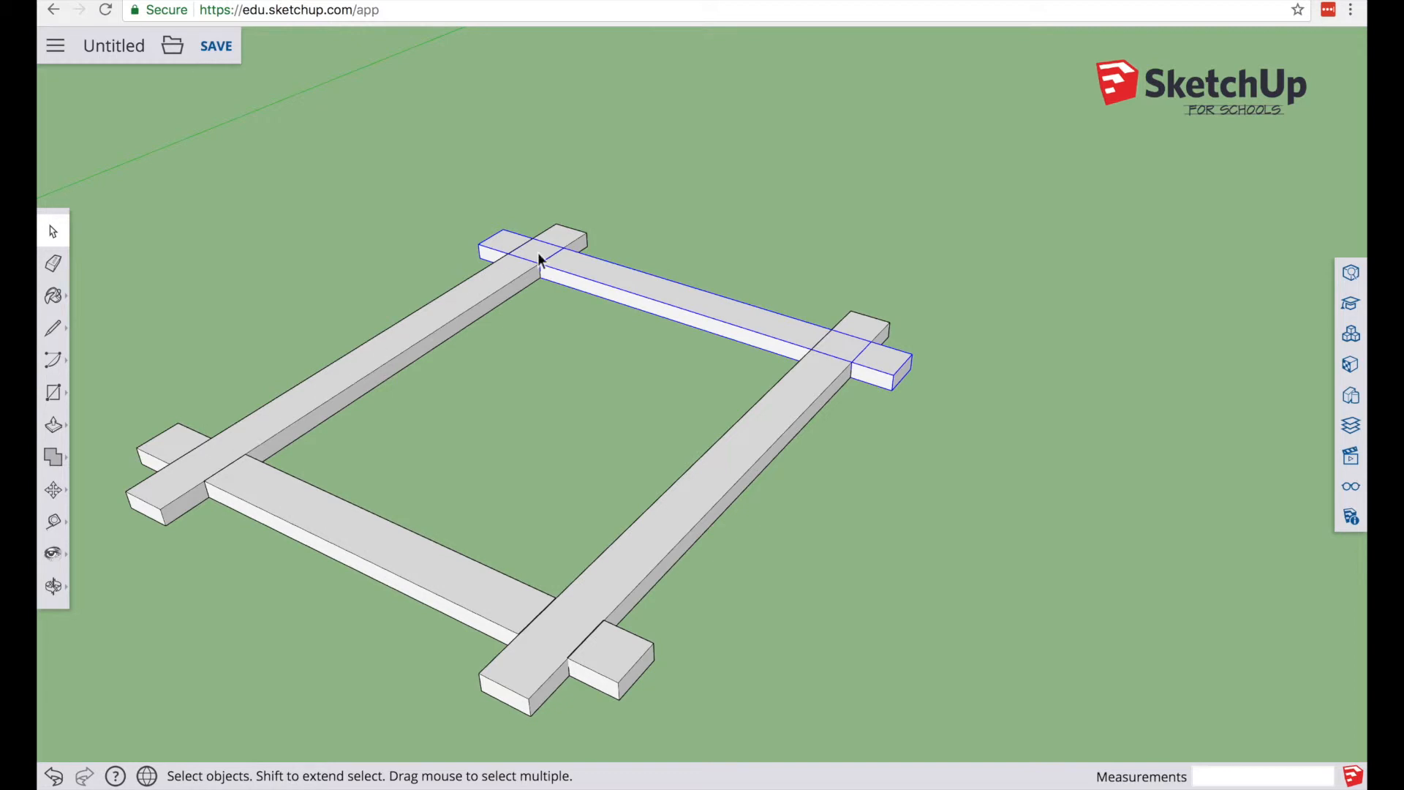
{"action": "middle_click_drag", "start_coordinate": [541, 539], "coordinate": [715, 208]}
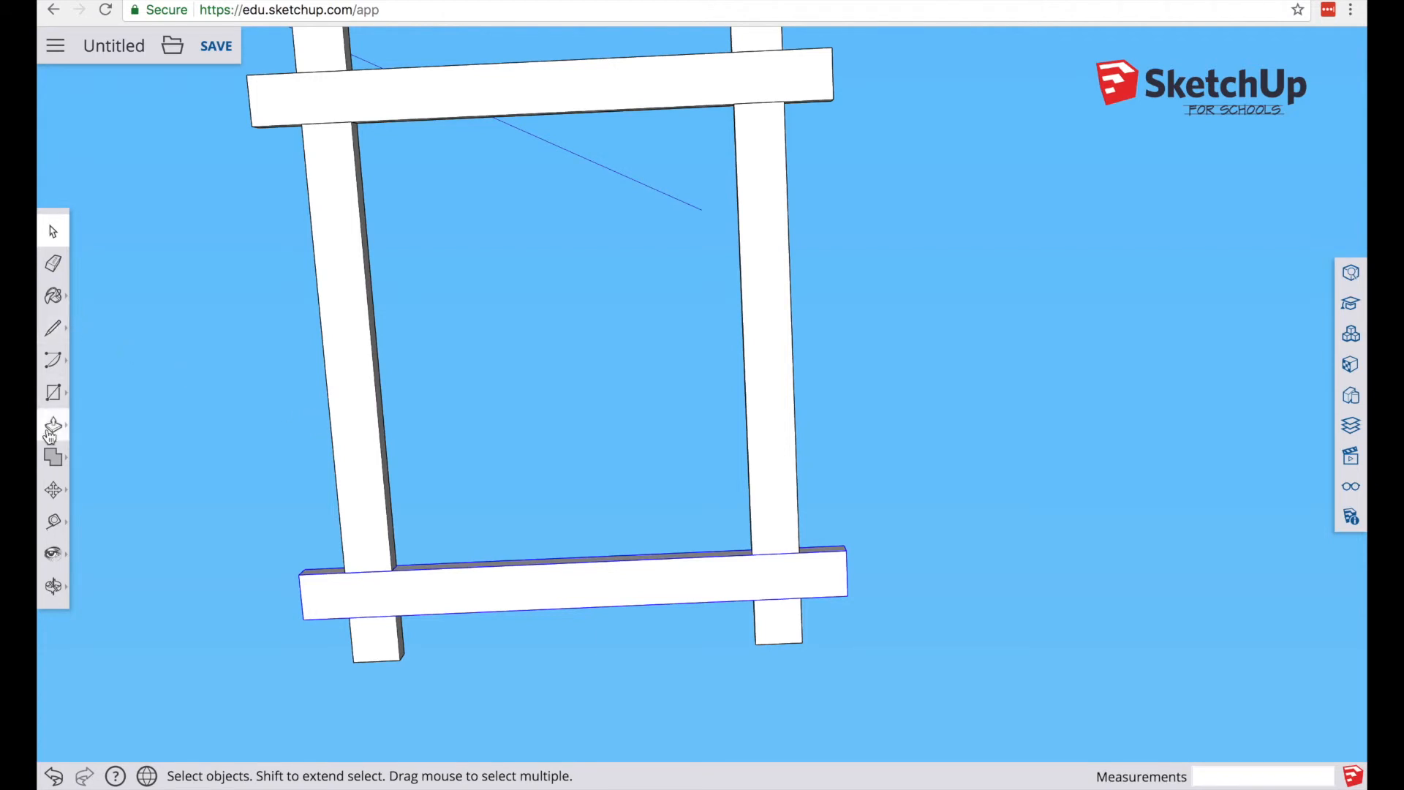
{"action": "left_click", "coordinate": [54, 521]}
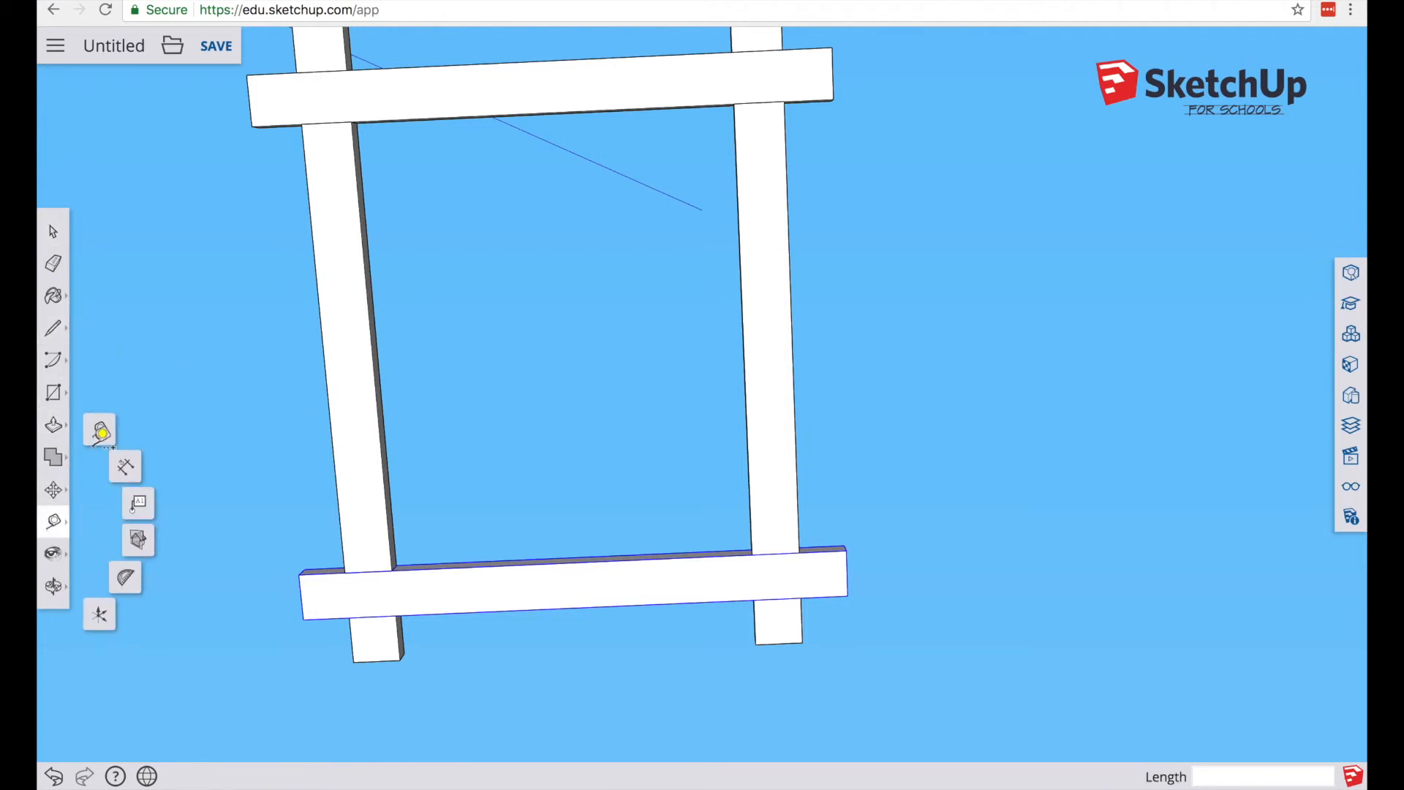
{"action": "left_click", "coordinate": [99, 429]}
{"action": "left_click", "coordinate": [524, 68]}
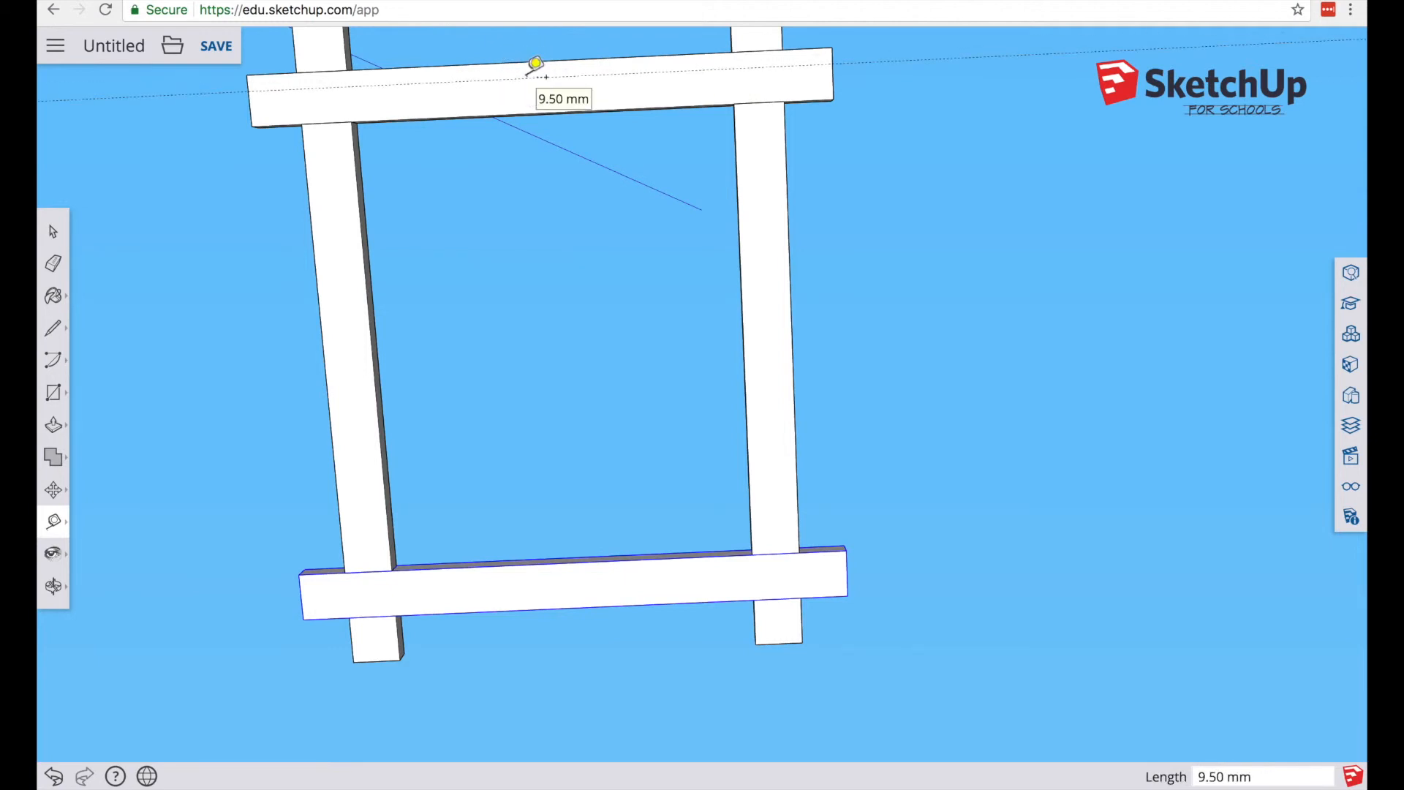
{"action": "type", "text": "15"}
{"action": "key", "text": "Return"}
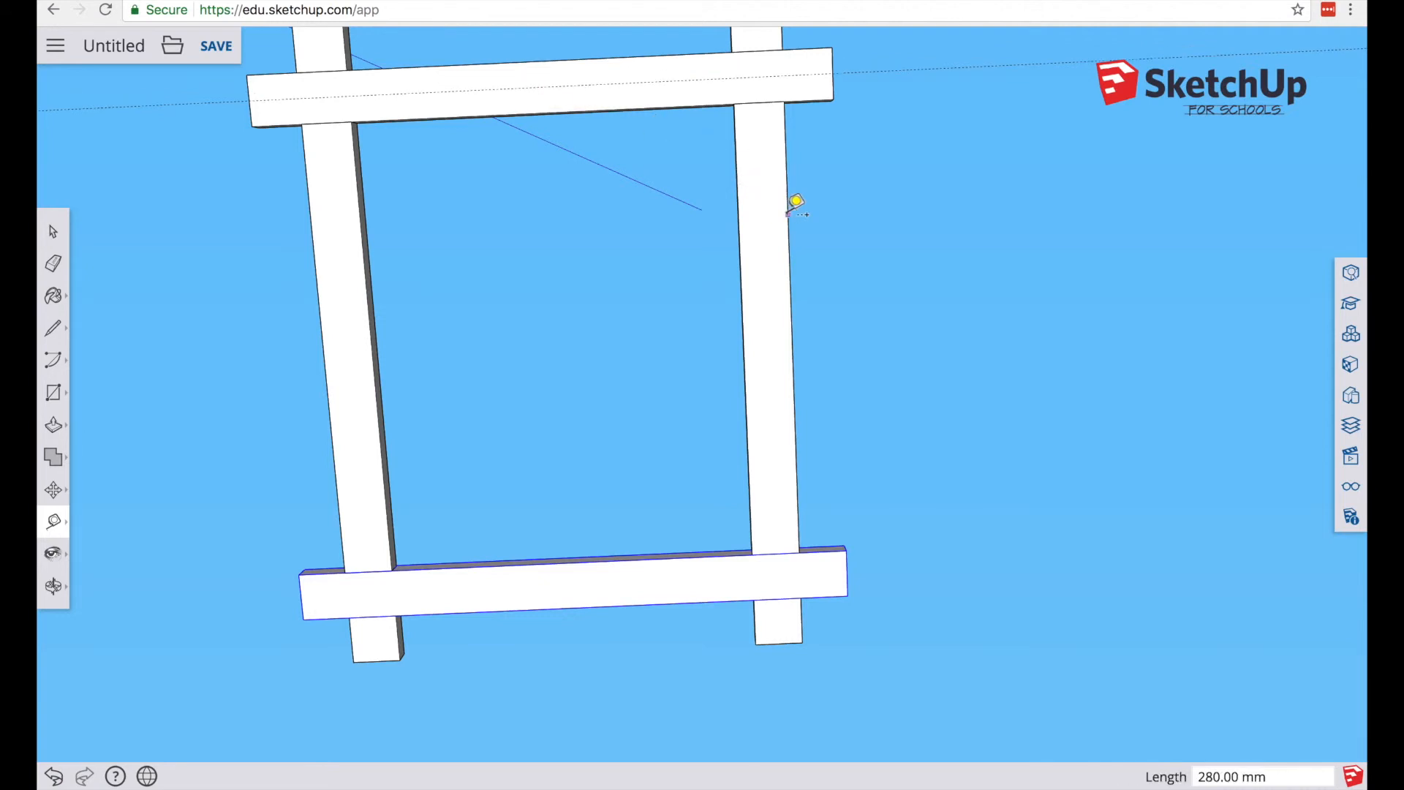
Step: Add lengthwise guides on the undersides of the other three bars, each 15 mm in from the outer long edge
{"action": "left_click", "coordinate": [788, 214]}
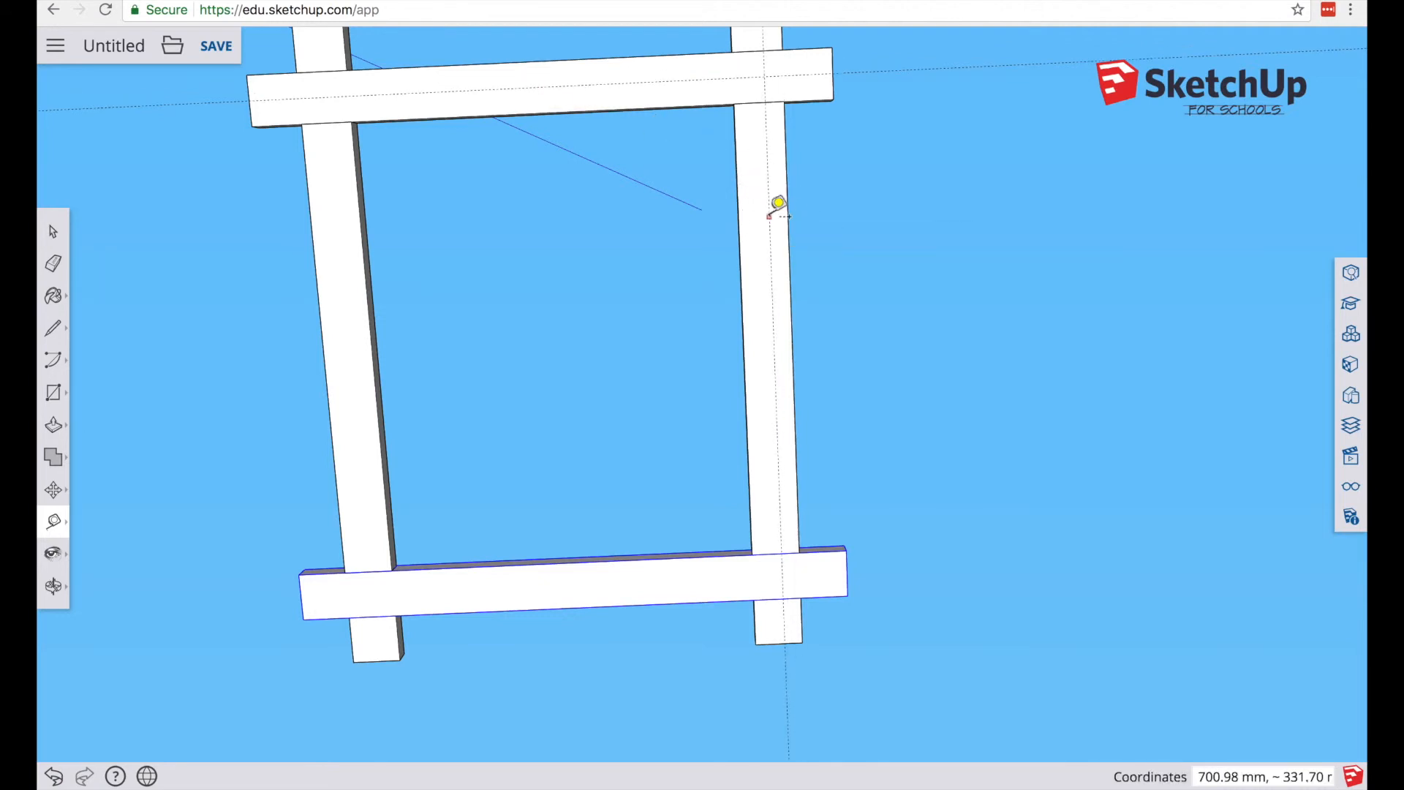
{"action": "type", "text": "15"}
{"action": "key", "text": "Return"}
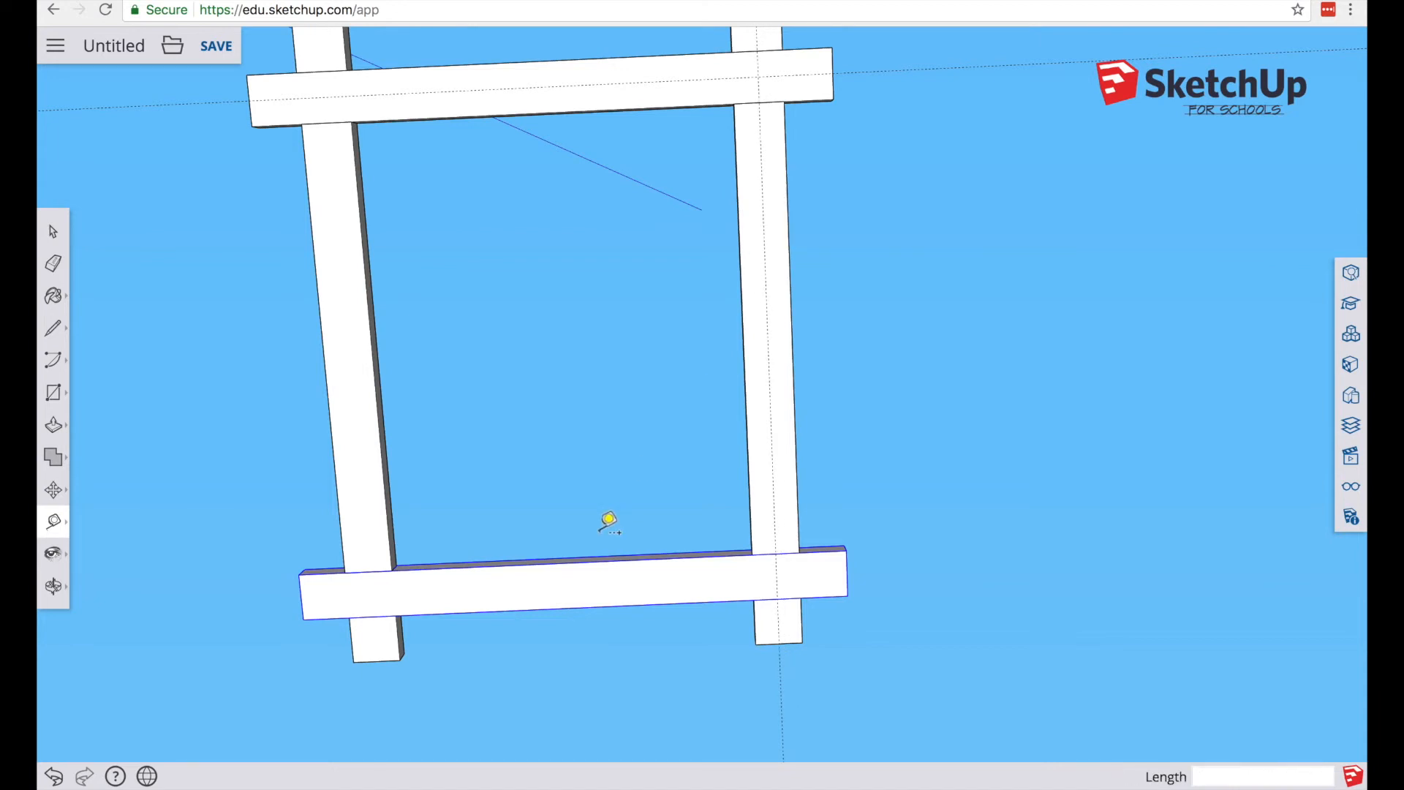
{"action": "left_click_drag", "start_coordinate": [593, 606], "coordinate": [593, 585]}
{"action": "type", "text": "15"}
{"action": "key", "text": "Return"}
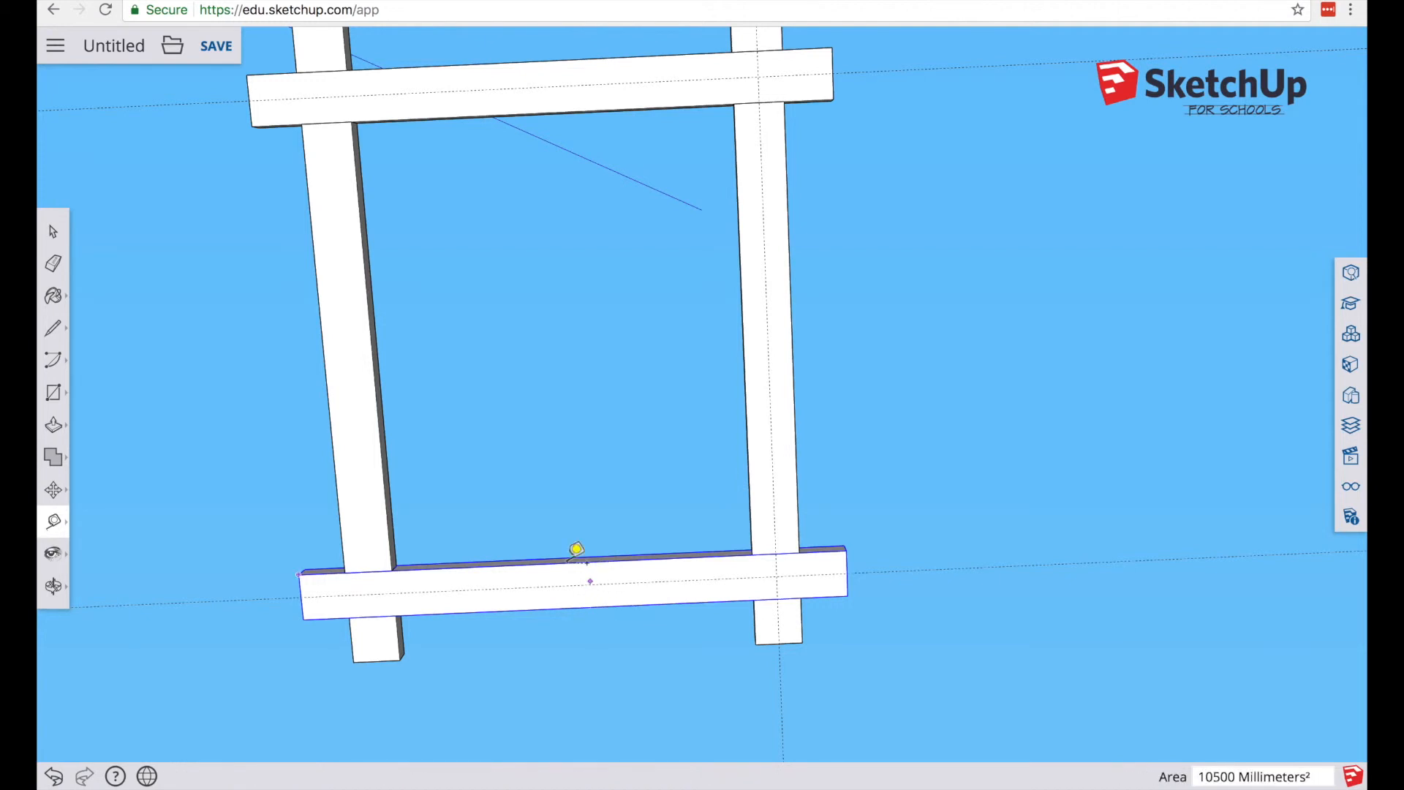
{"action": "left_click_drag", "start_coordinate": [326, 375], "coordinate": [348, 374]}
{"action": "type", "text": "15"}
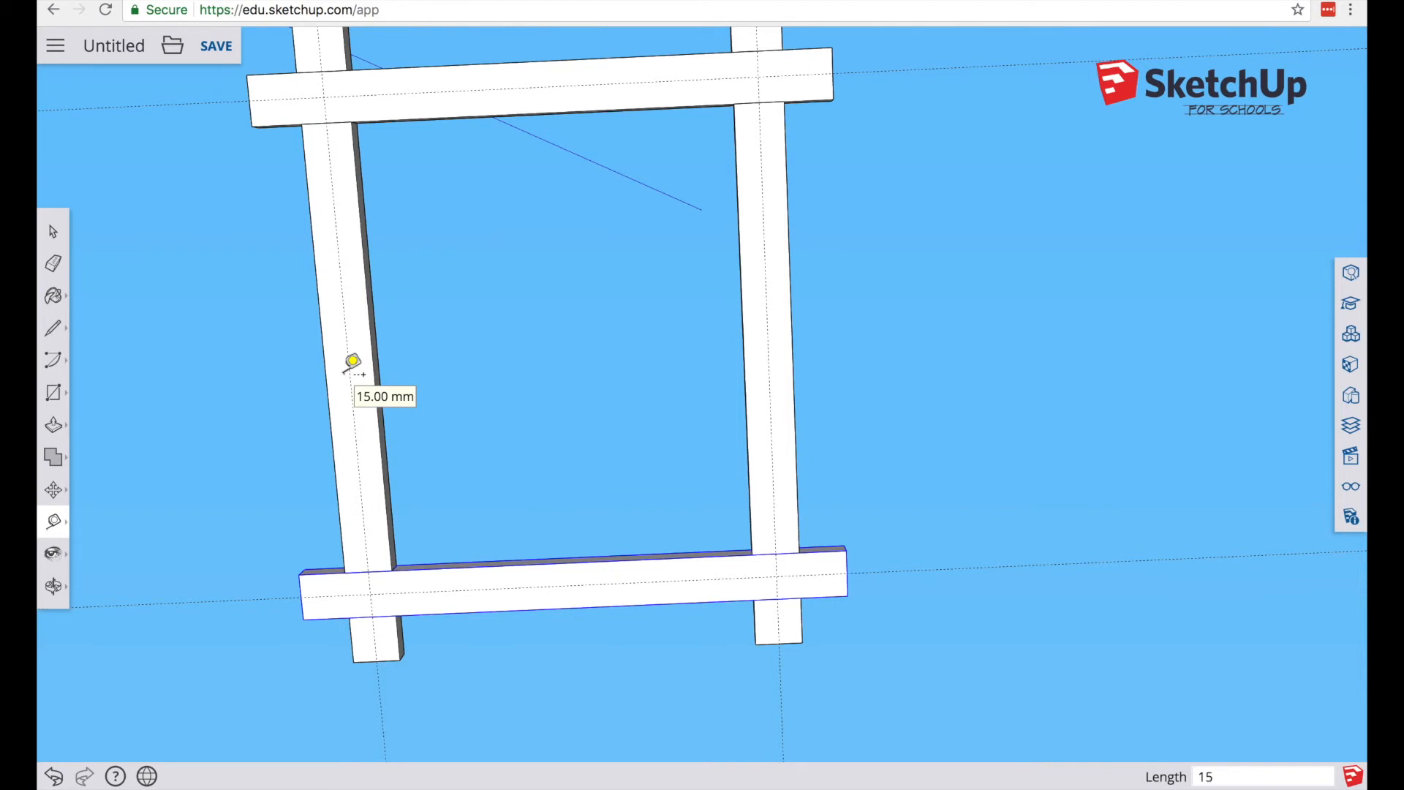
{"action": "key", "text": "Return"}
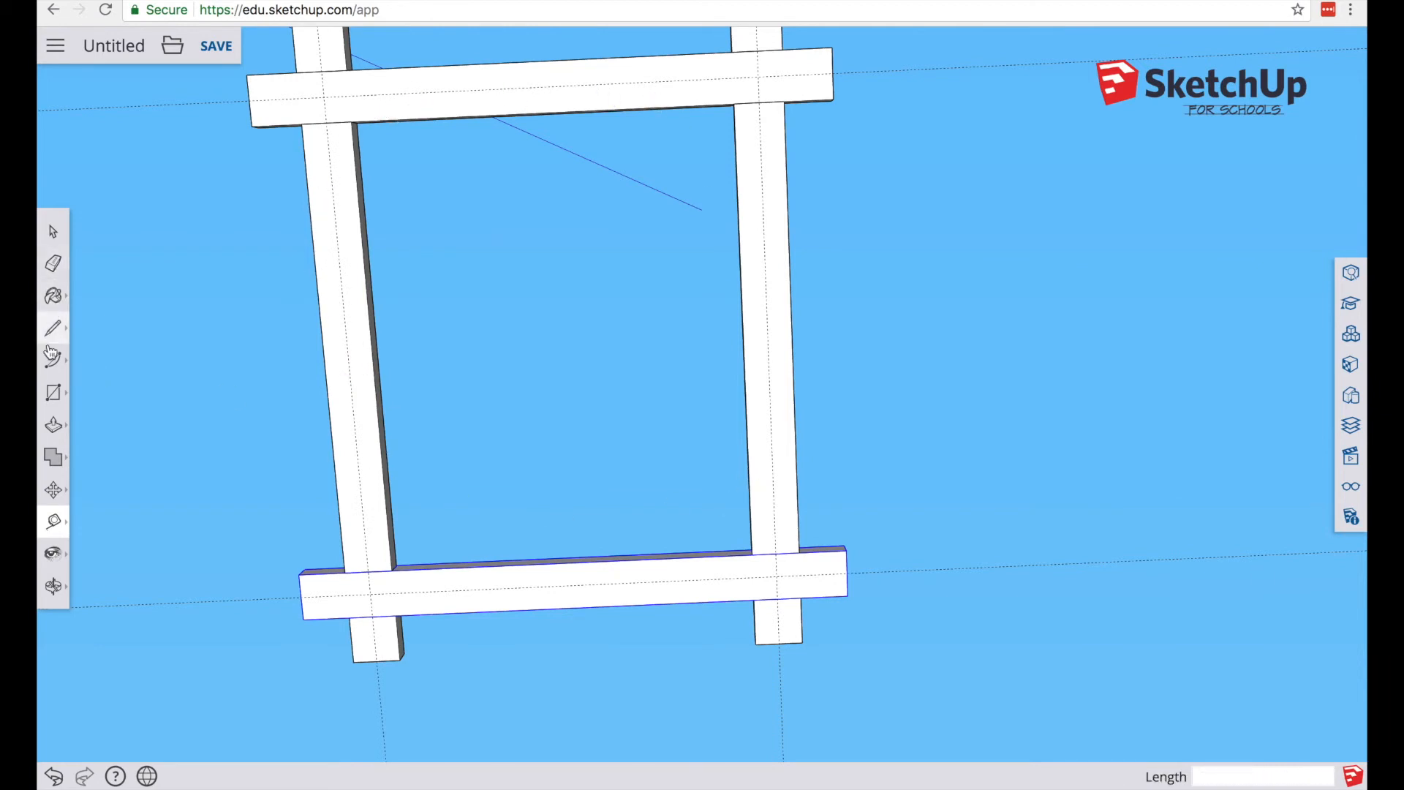
Step: Draw a rectangle about 309.92 by 260.41 mm on the frame's underside, between diagonally opposite intersections of the centre guides
{"action": "left_click", "coordinate": [57, 395]}
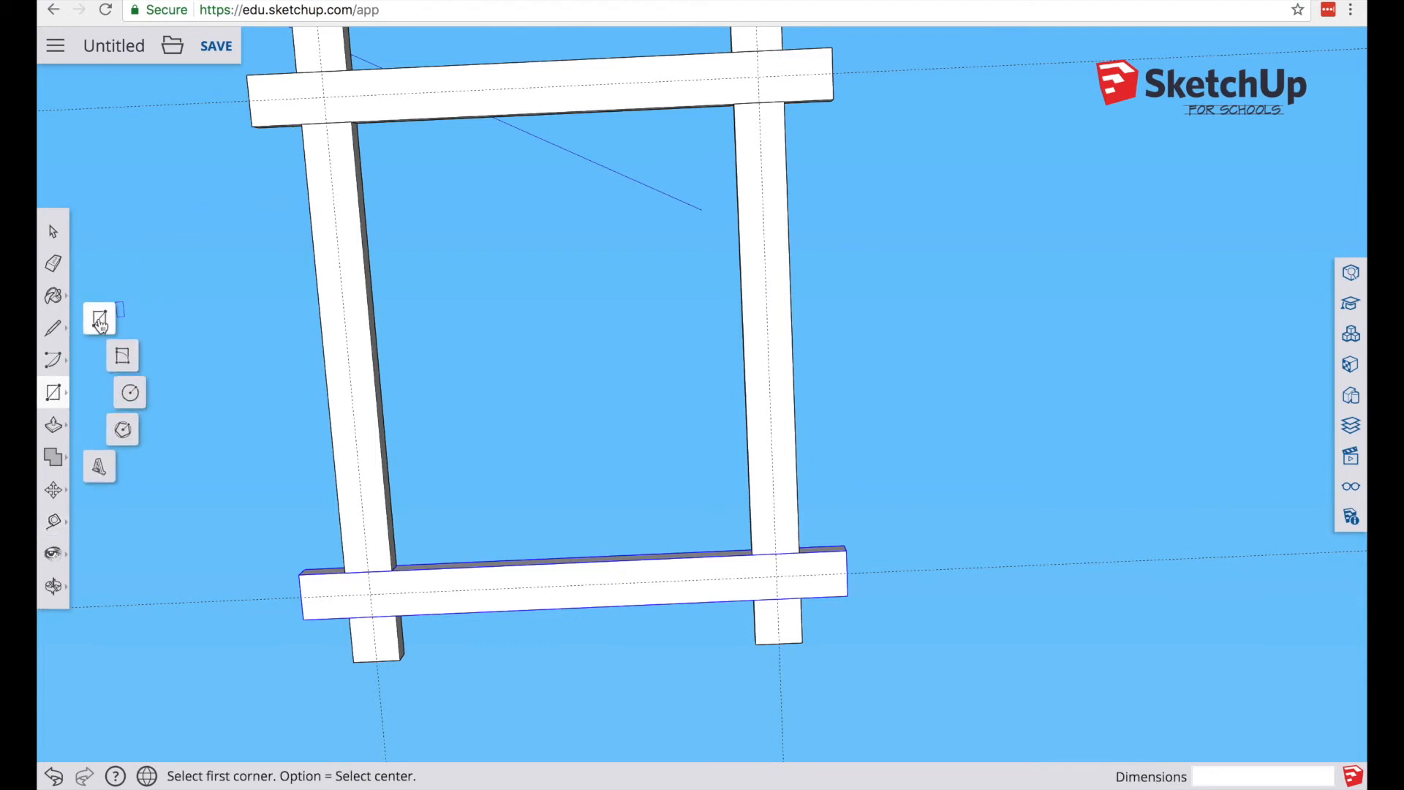
{"action": "left_click", "coordinate": [325, 97]}
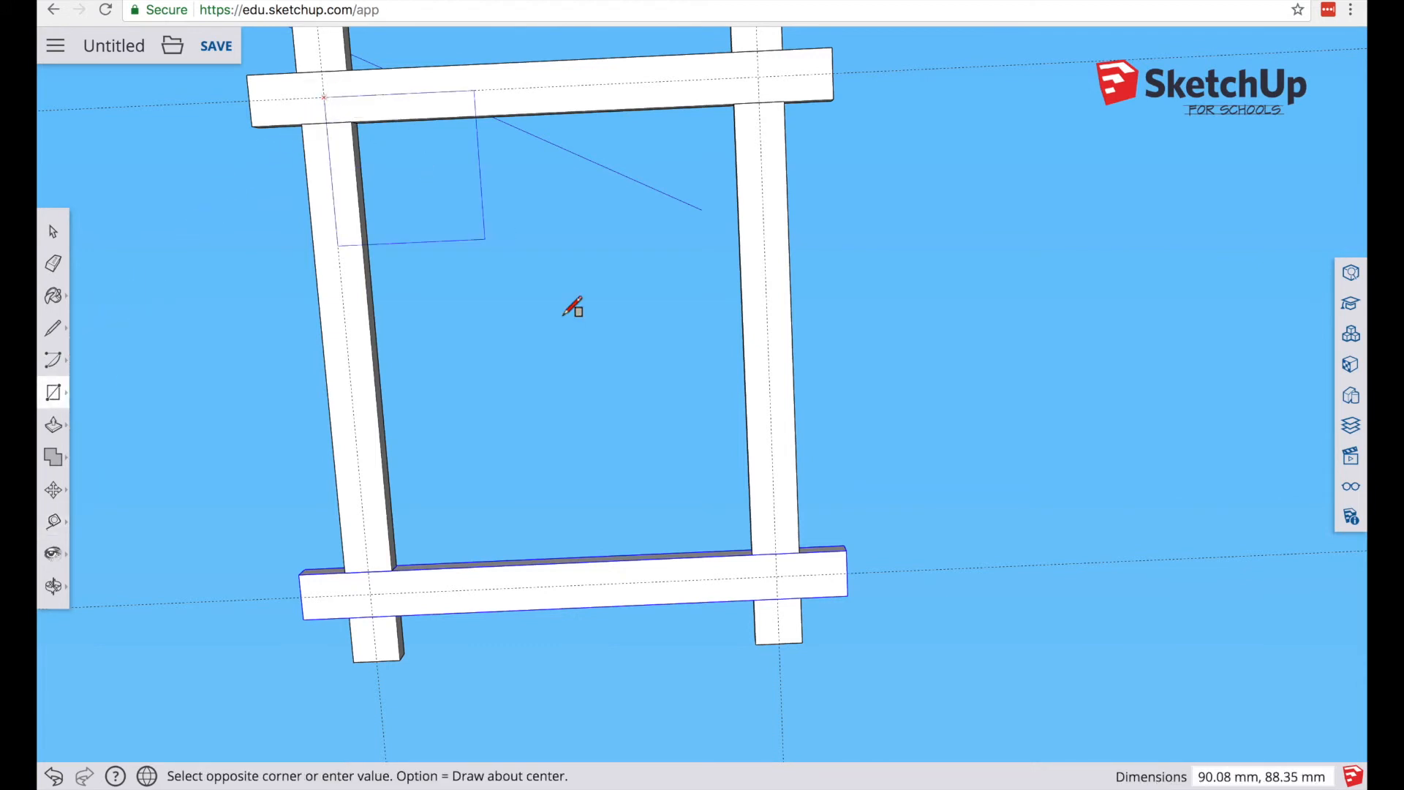
{"action": "left_click", "coordinate": [778, 577]}
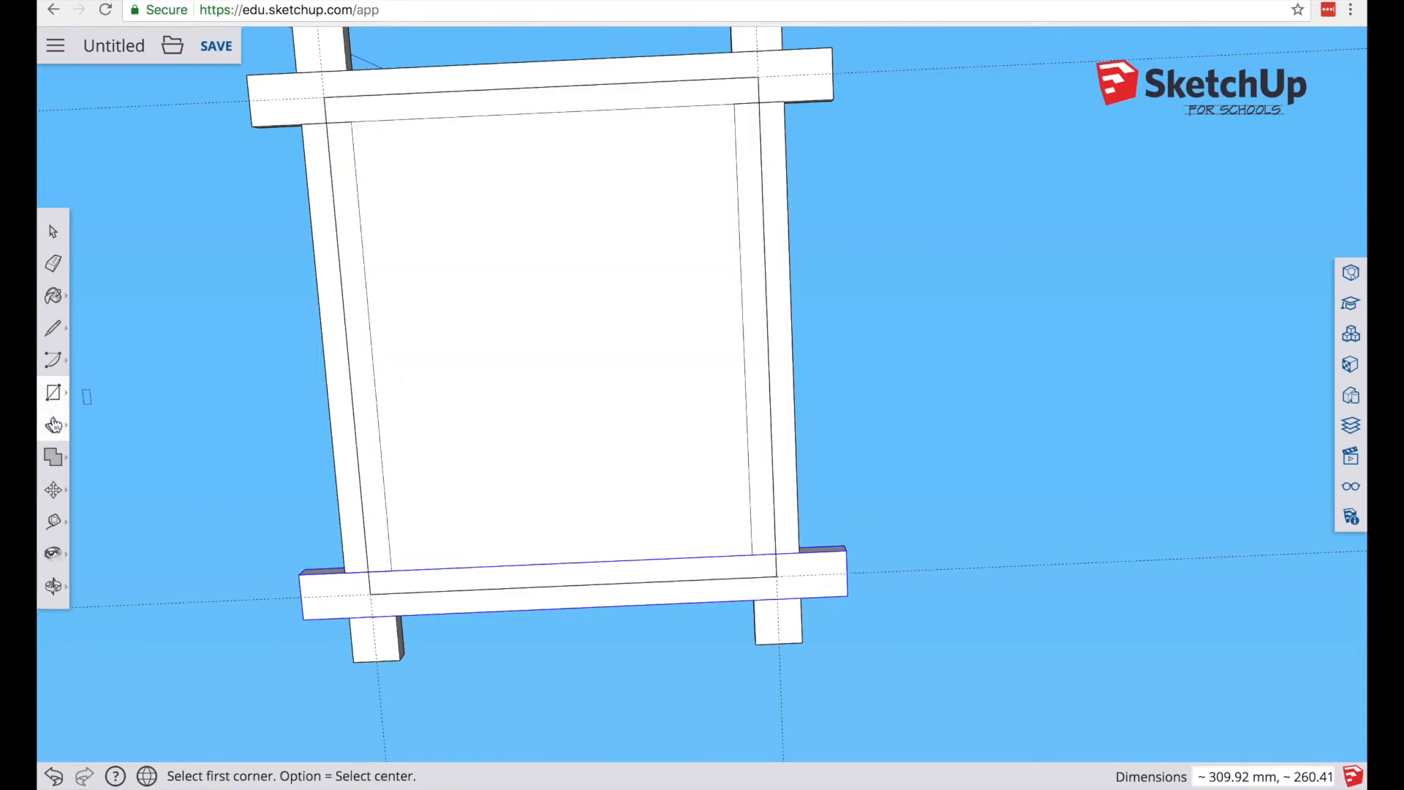
Step: Push/Pull the rectangle outward from the frame's underside by 3 mm to form the base panel
{"action": "left_click", "coordinate": [55, 426]}
{"action": "left_click_drag", "start_coordinate": [475, 382], "coordinate": [472, 393]}
{"action": "type", "text": "3"}
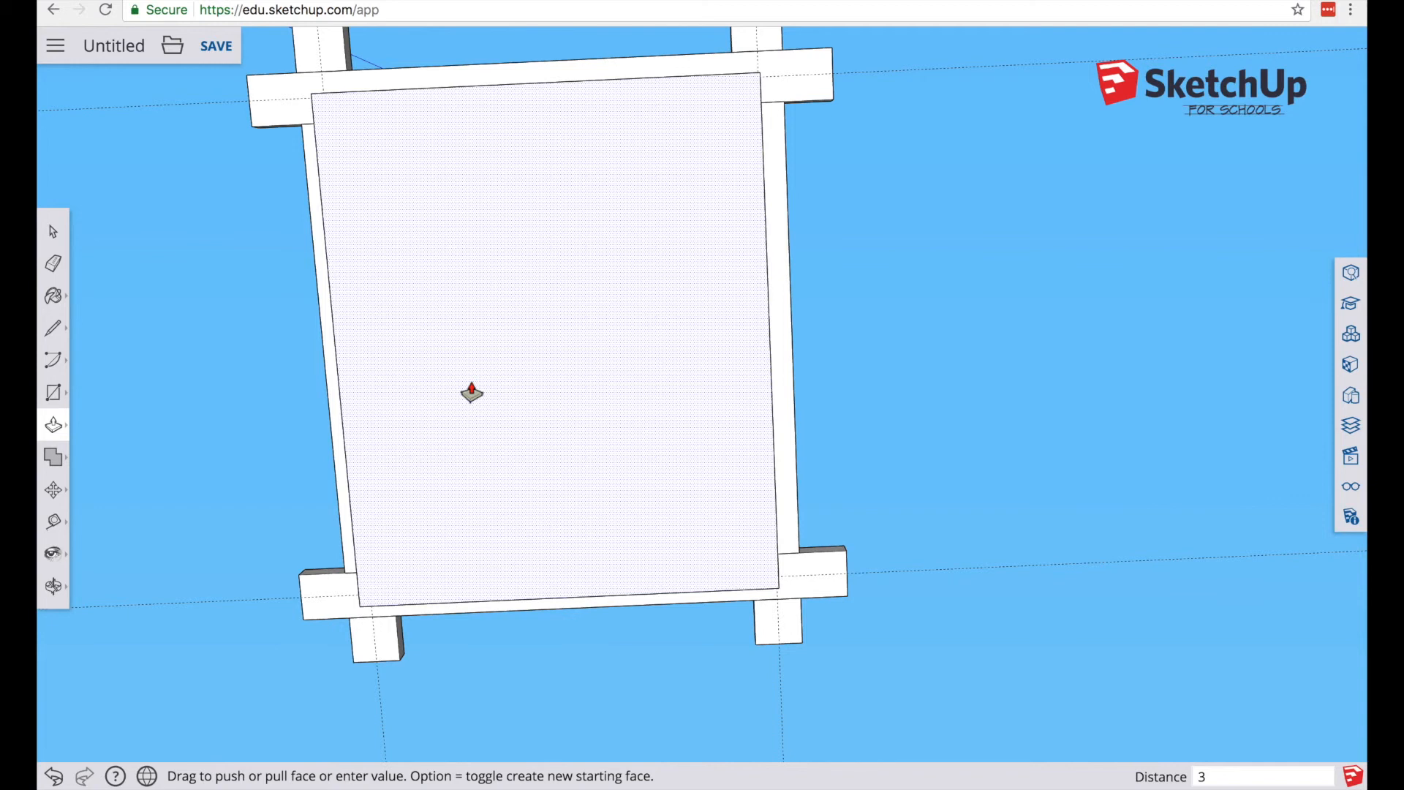
{"action": "key", "text": "Return"}
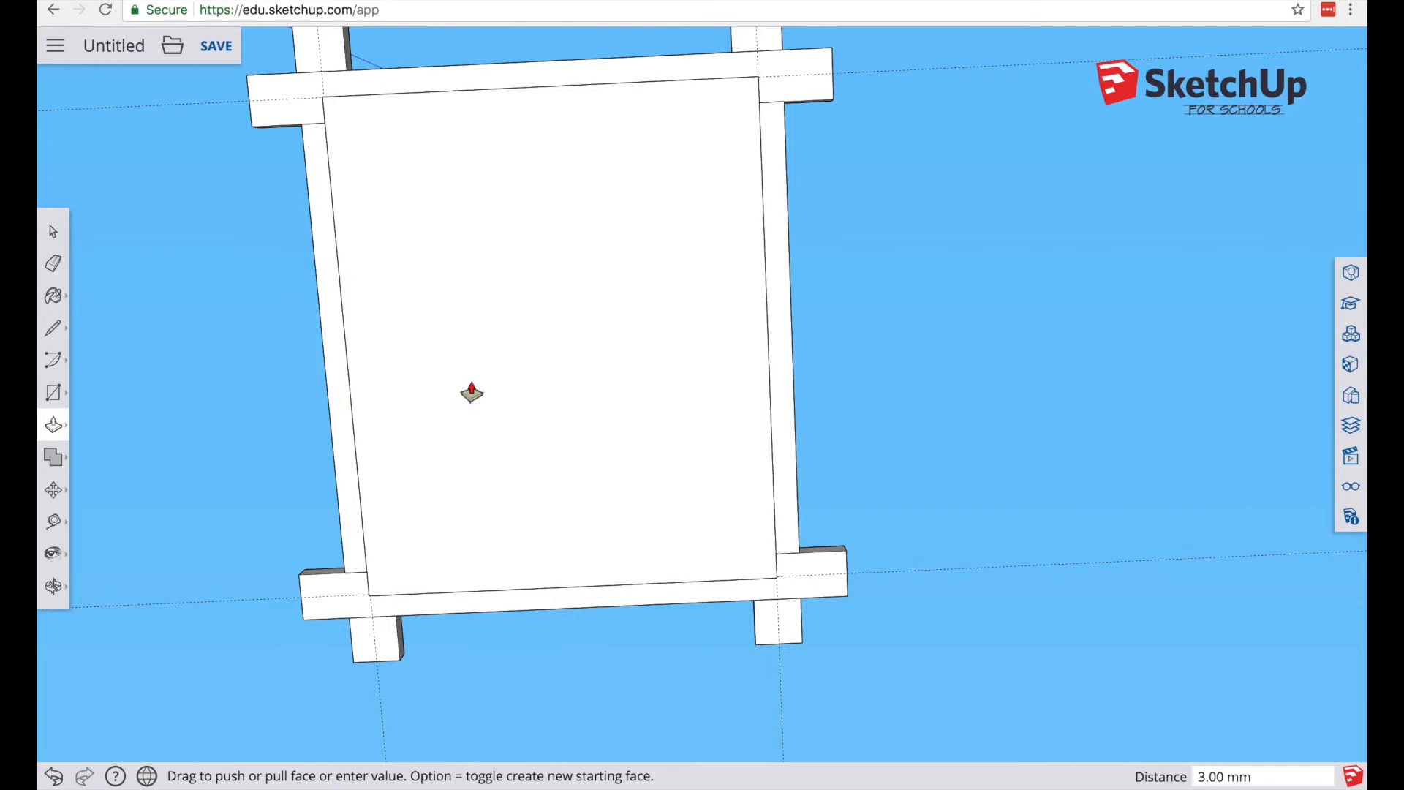
Step: Erase the four centre-line guides on the underside of the frame
{"action": "key", "text": "o"}
{"action": "middle_click_drag", "start_coordinate": [797, 362], "coordinate": [597, 503]}
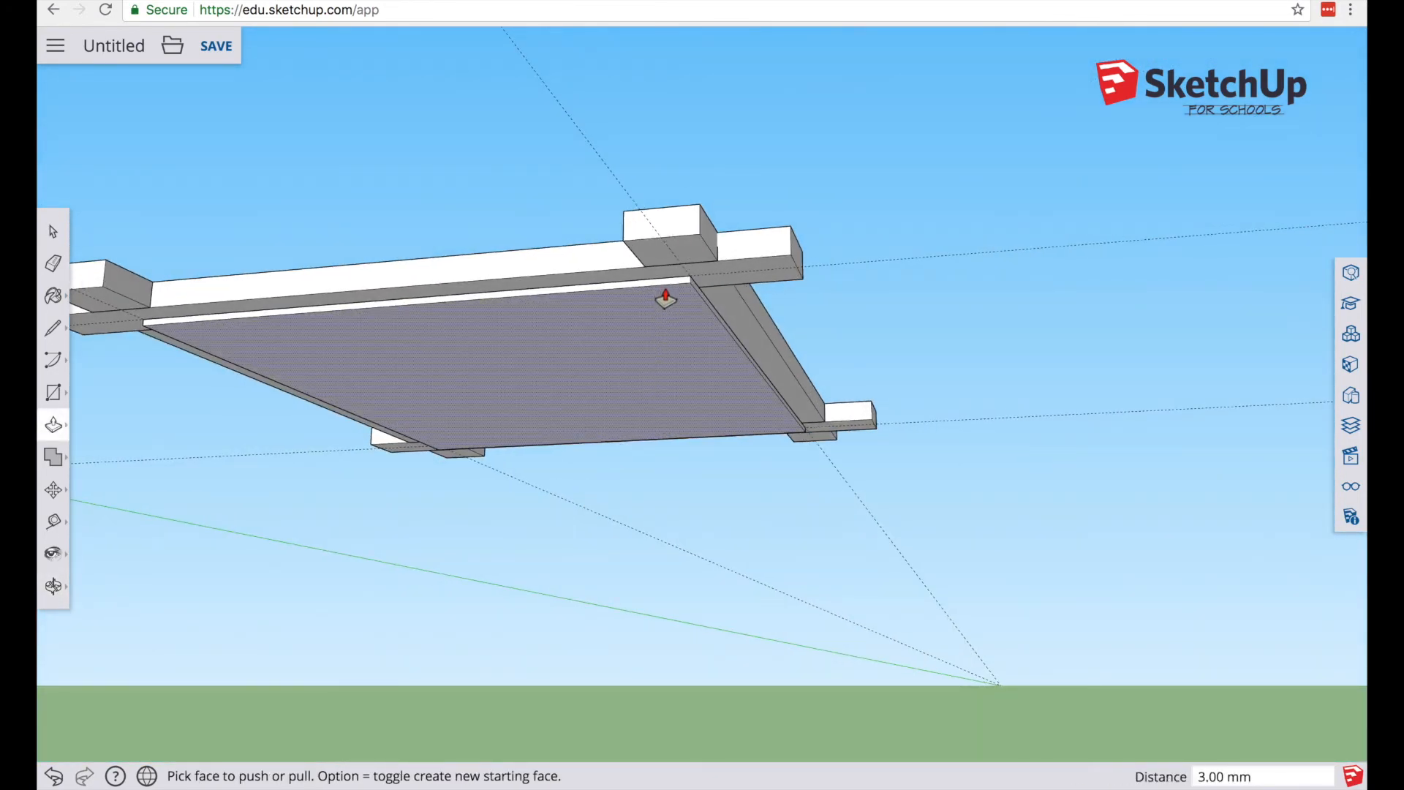
{"action": "middle_click_drag", "start_coordinate": [558, 367], "coordinate": [662, 144]}
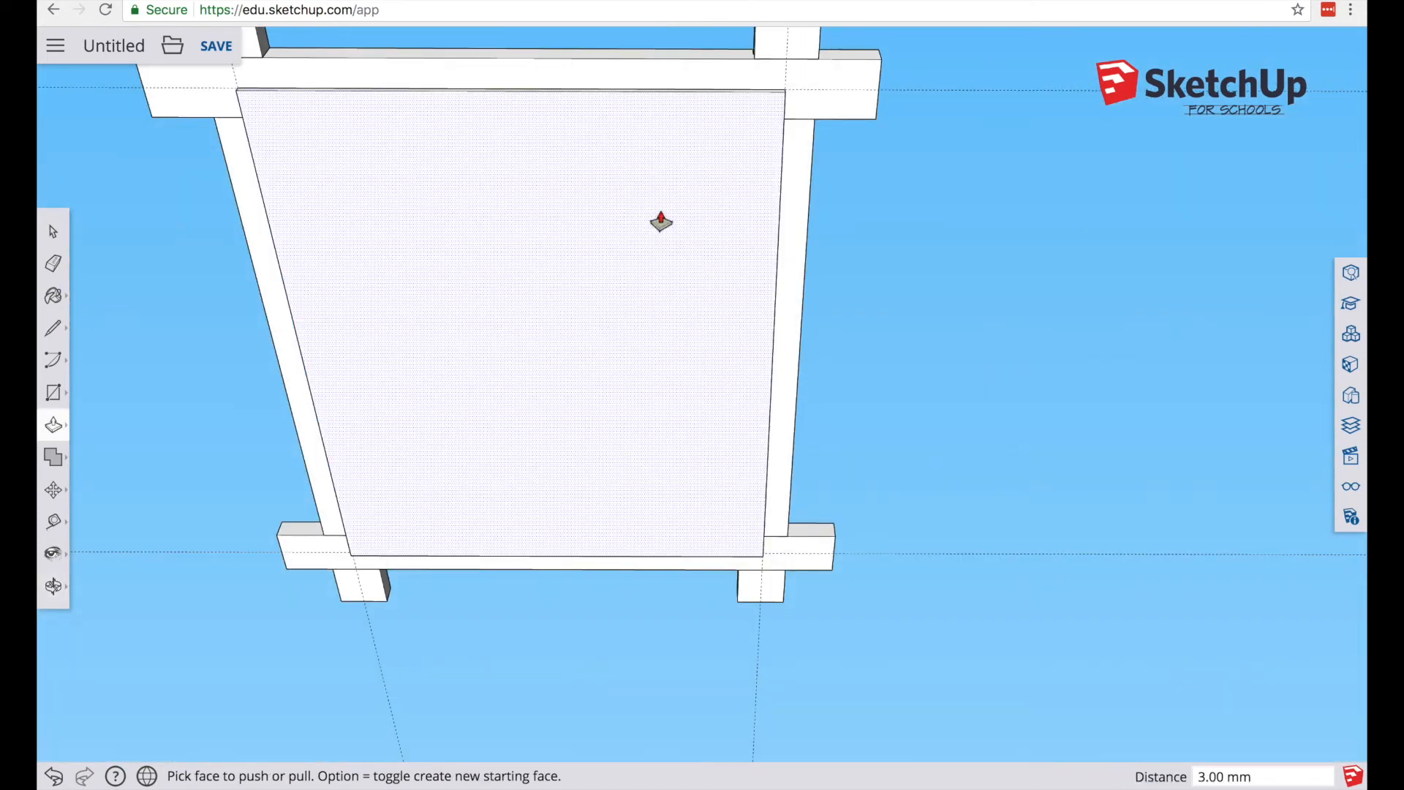
{"action": "middle_click_drag", "start_coordinate": [602, 319], "coordinate": [621, 168]}
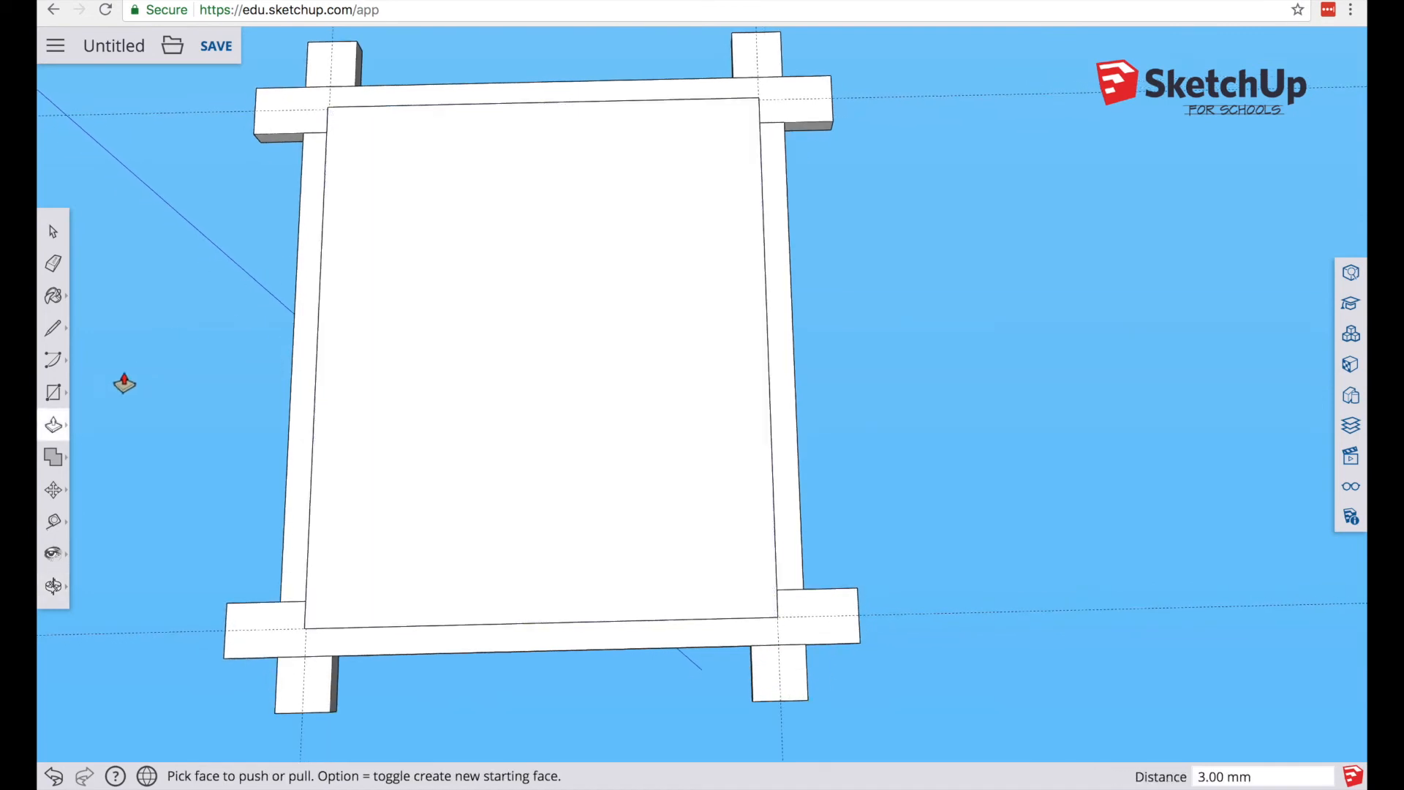
{"action": "left_click", "coordinate": [53, 263]}
{"action": "left_click", "coordinate": [199, 112]}
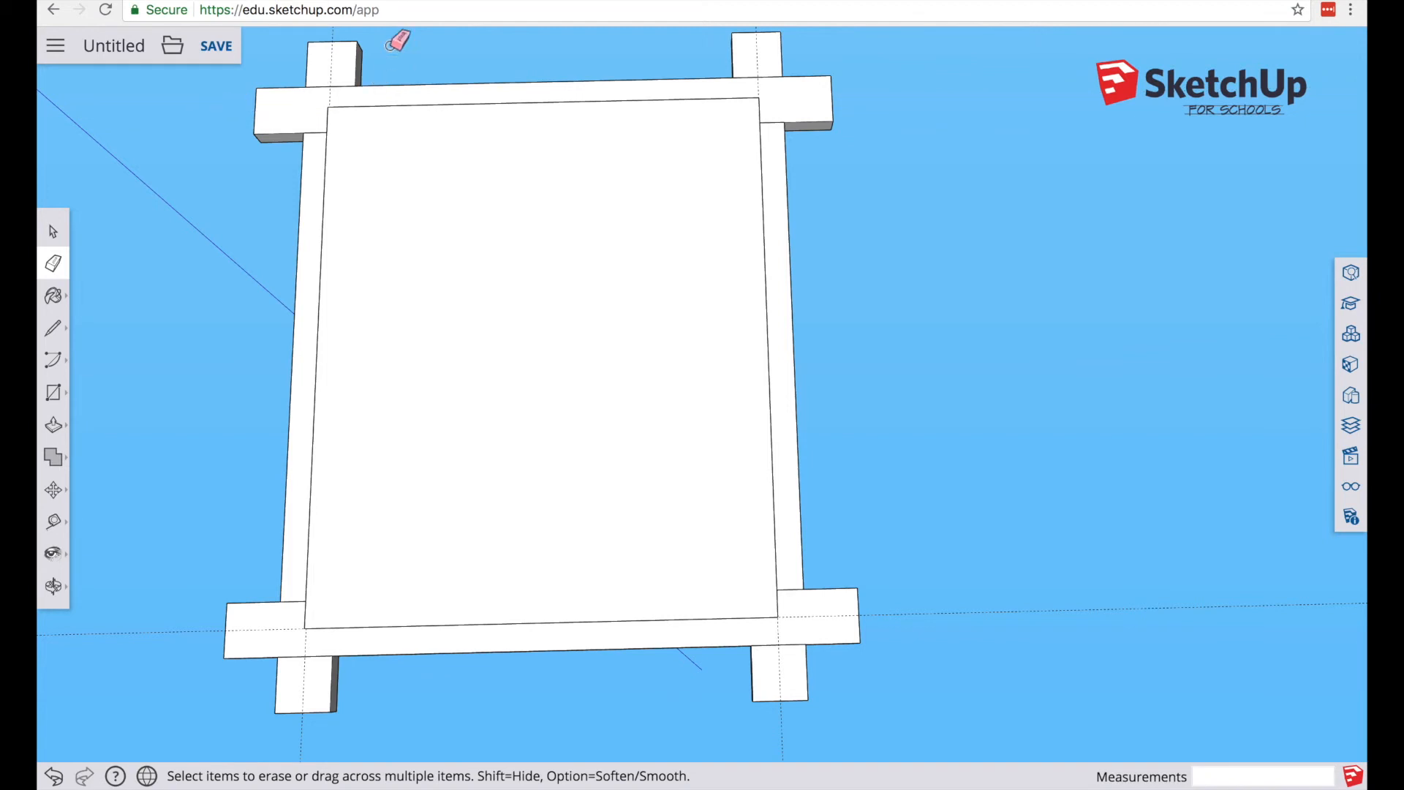
{"action": "left_click", "coordinate": [332, 62]}
{"action": "left_click", "coordinate": [757, 57]}
{"action": "left_click", "coordinate": [894, 615]}
Step: Hide all four frame bars one by one so that only the base panel is left showing
{"action": "left_click", "coordinate": [53, 231]}
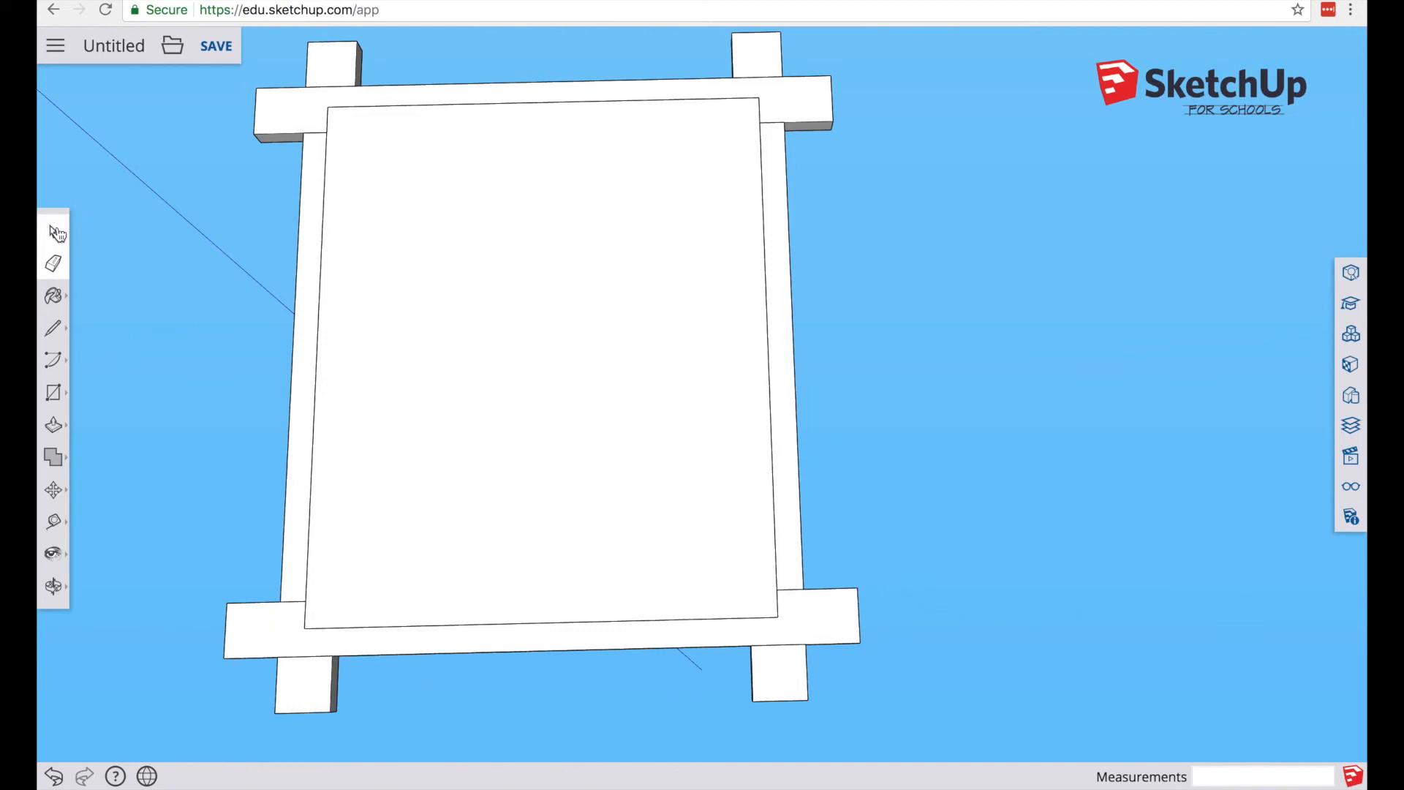
{"action": "right_click", "coordinate": [301, 109]}
{"action": "left_click", "coordinate": [342, 186]}
{"action": "right_click", "coordinate": [761, 51]}
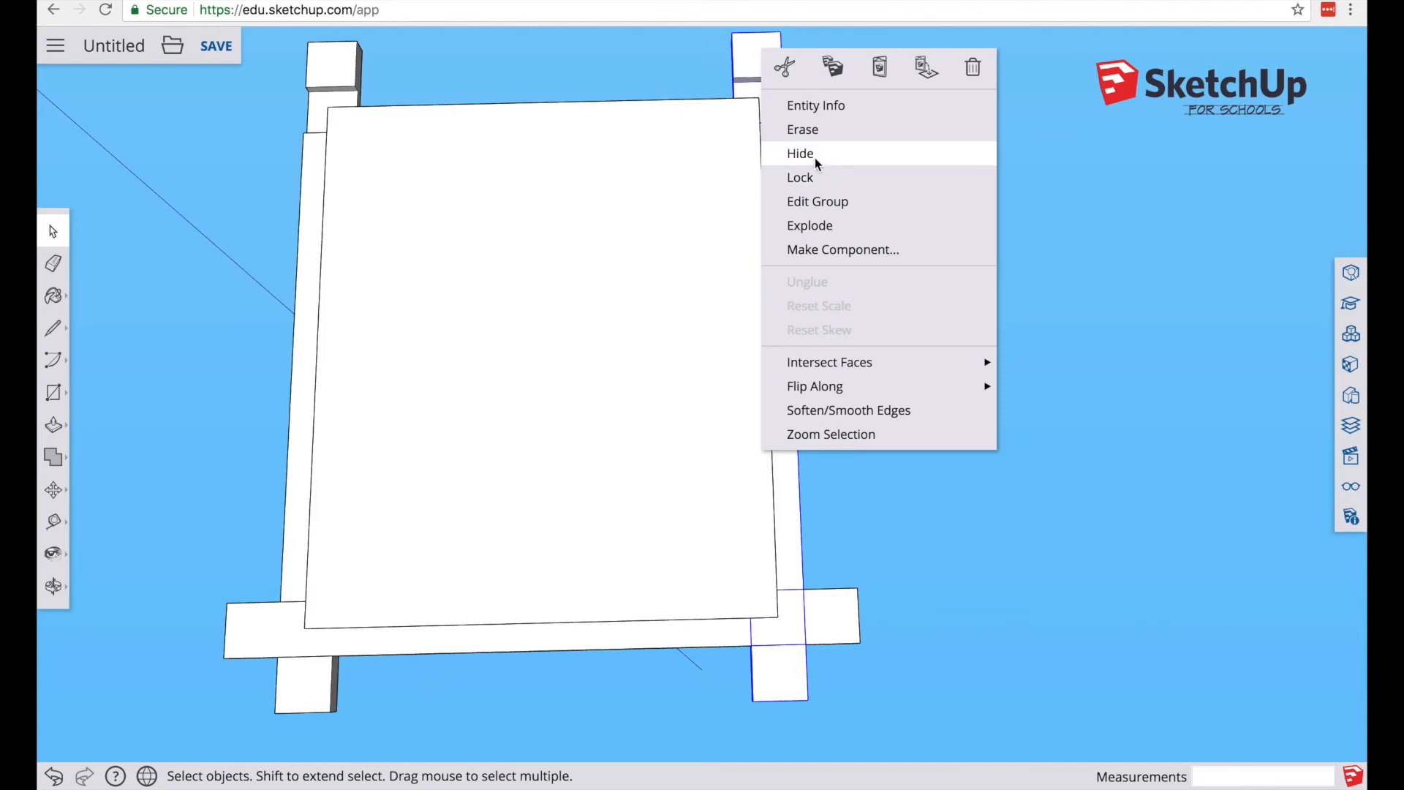
{"action": "left_click", "coordinate": [815, 156]}
{"action": "right_click", "coordinate": [805, 628]}
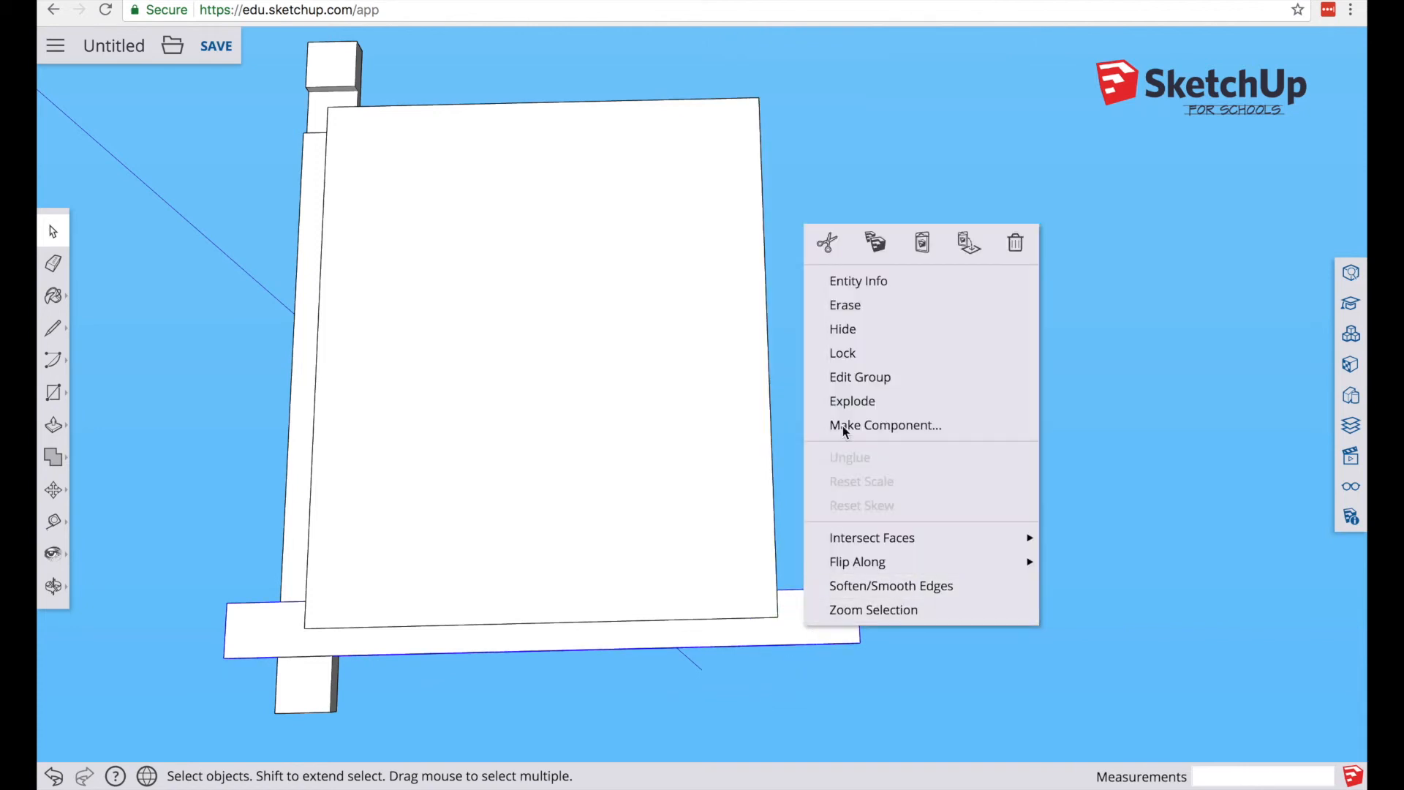
{"action": "left_click", "coordinate": [834, 330]}
{"action": "right_click", "coordinate": [292, 688]}
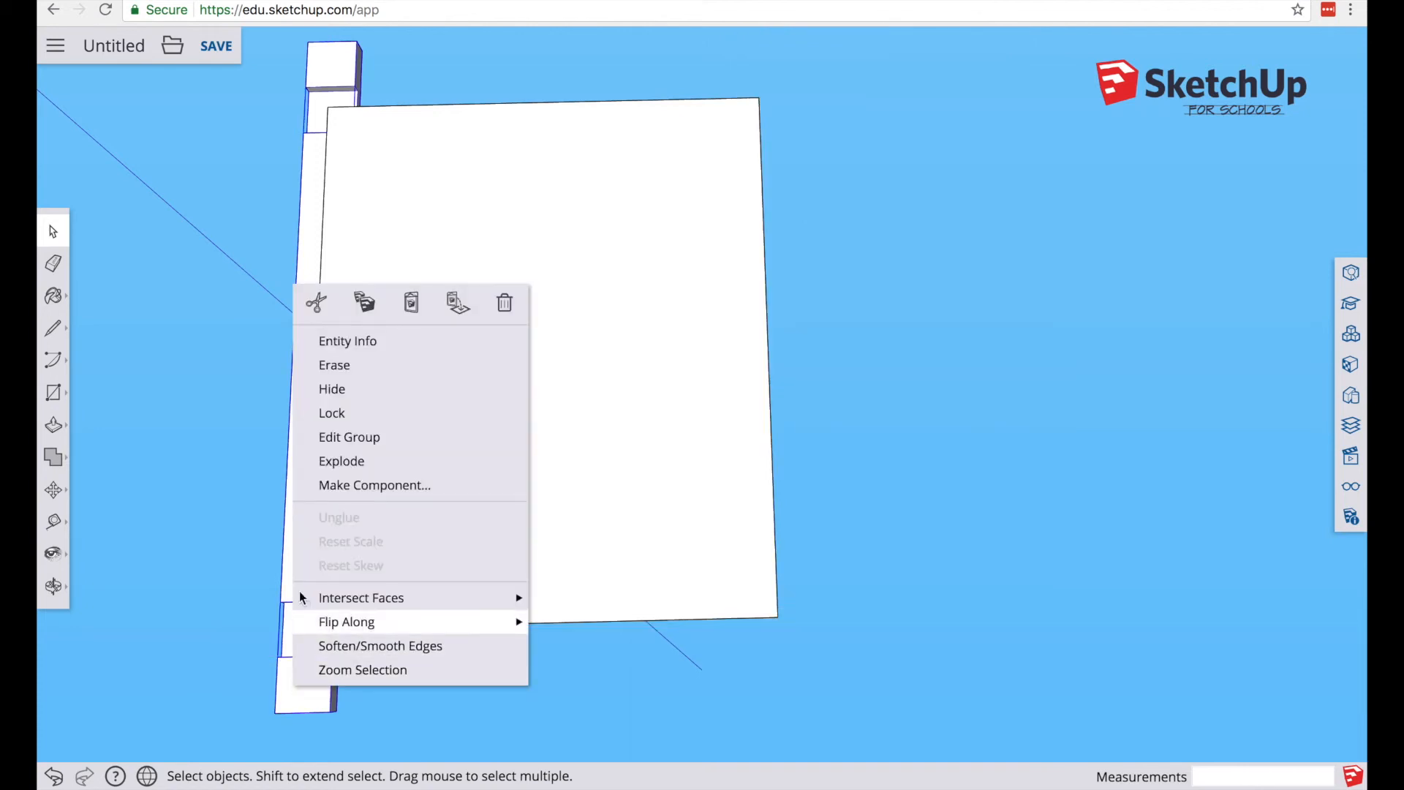
{"action": "left_click", "coordinate": [336, 399]}
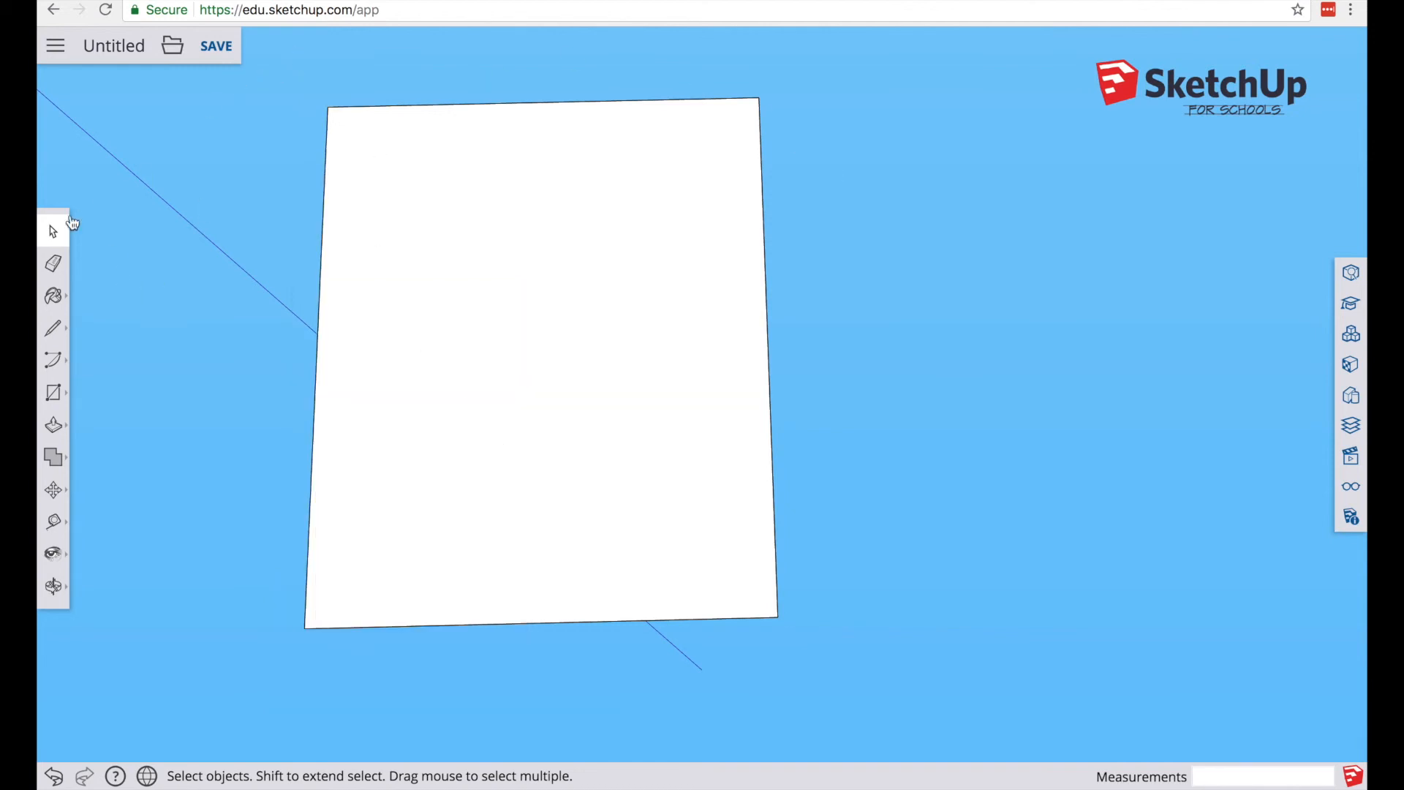
Step: Make the whole base panel a group and unhide all the hidden frame bars
{"action": "left_click_drag", "start_coordinate": [253, 59], "coordinate": [869, 695]}
{"action": "right_click", "coordinate": [665, 539]}
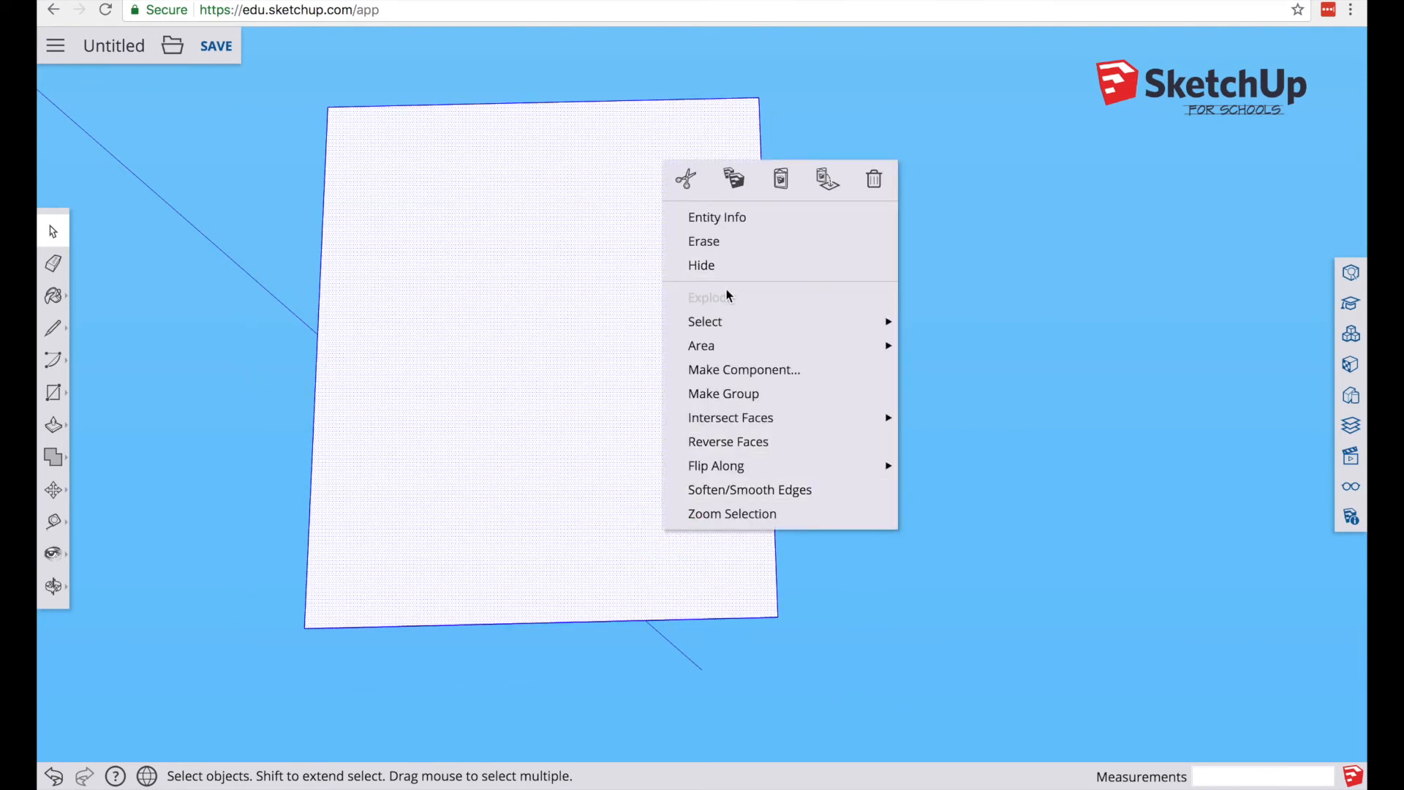
{"action": "left_click", "coordinate": [735, 395]}
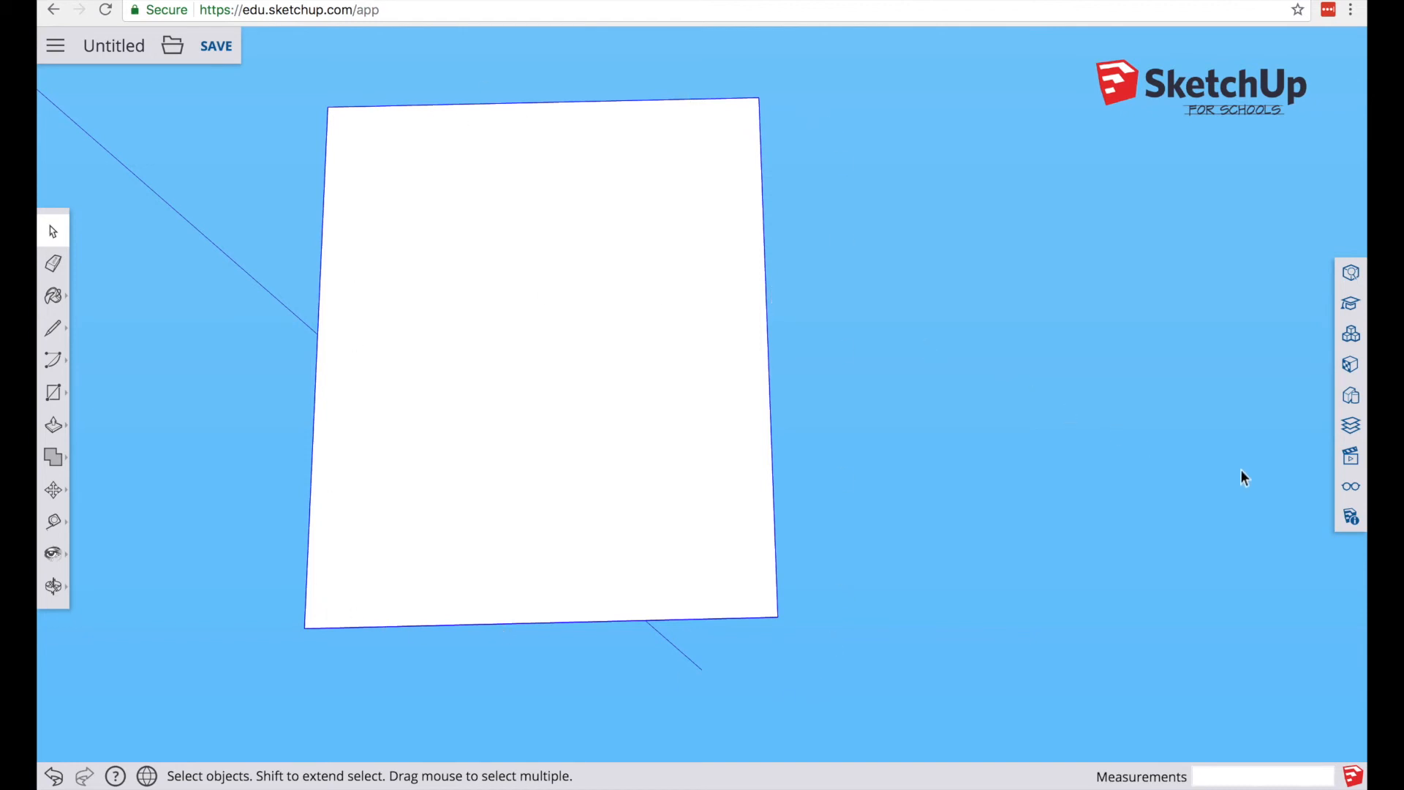
{"action": "left_click", "coordinate": [1354, 492]}
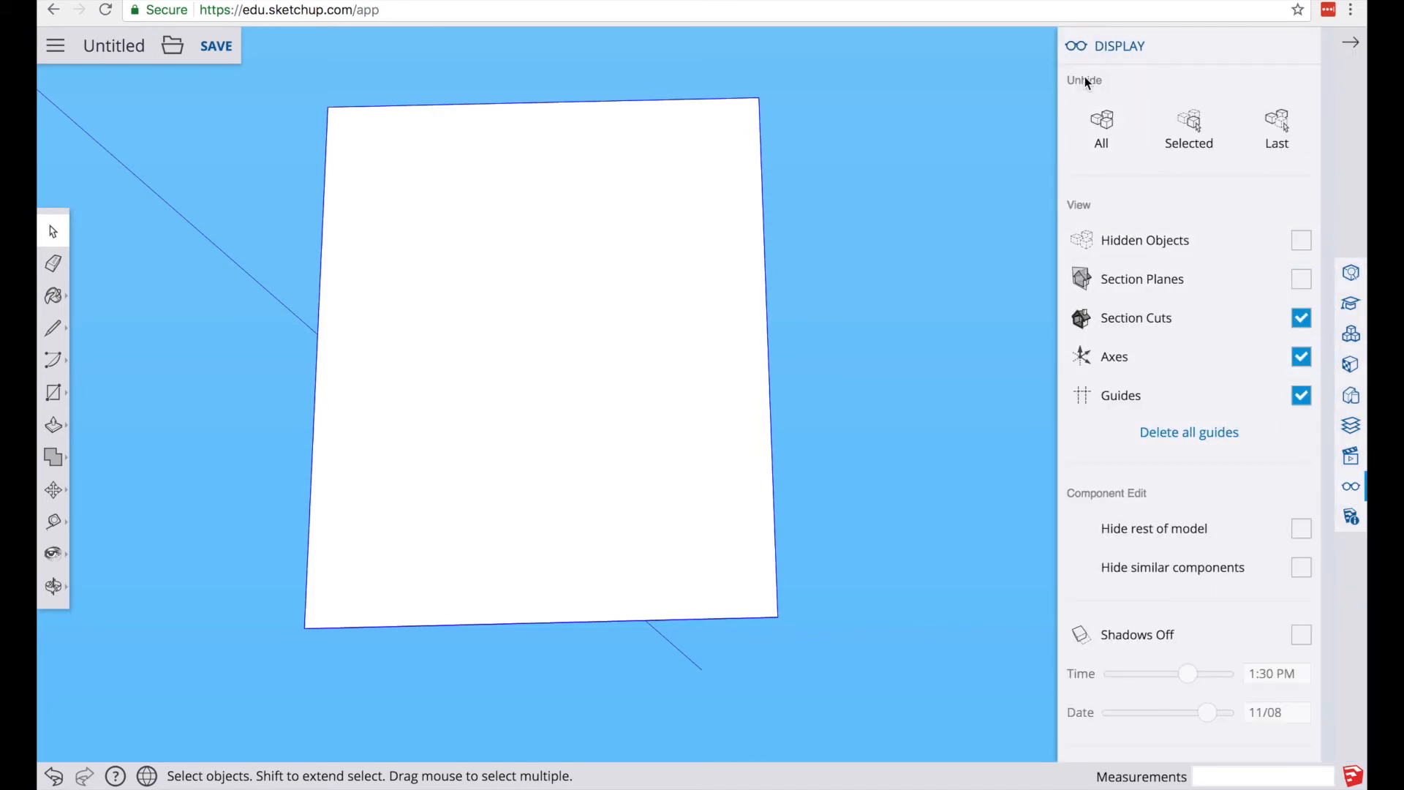
{"action": "left_click", "coordinate": [1112, 124]}
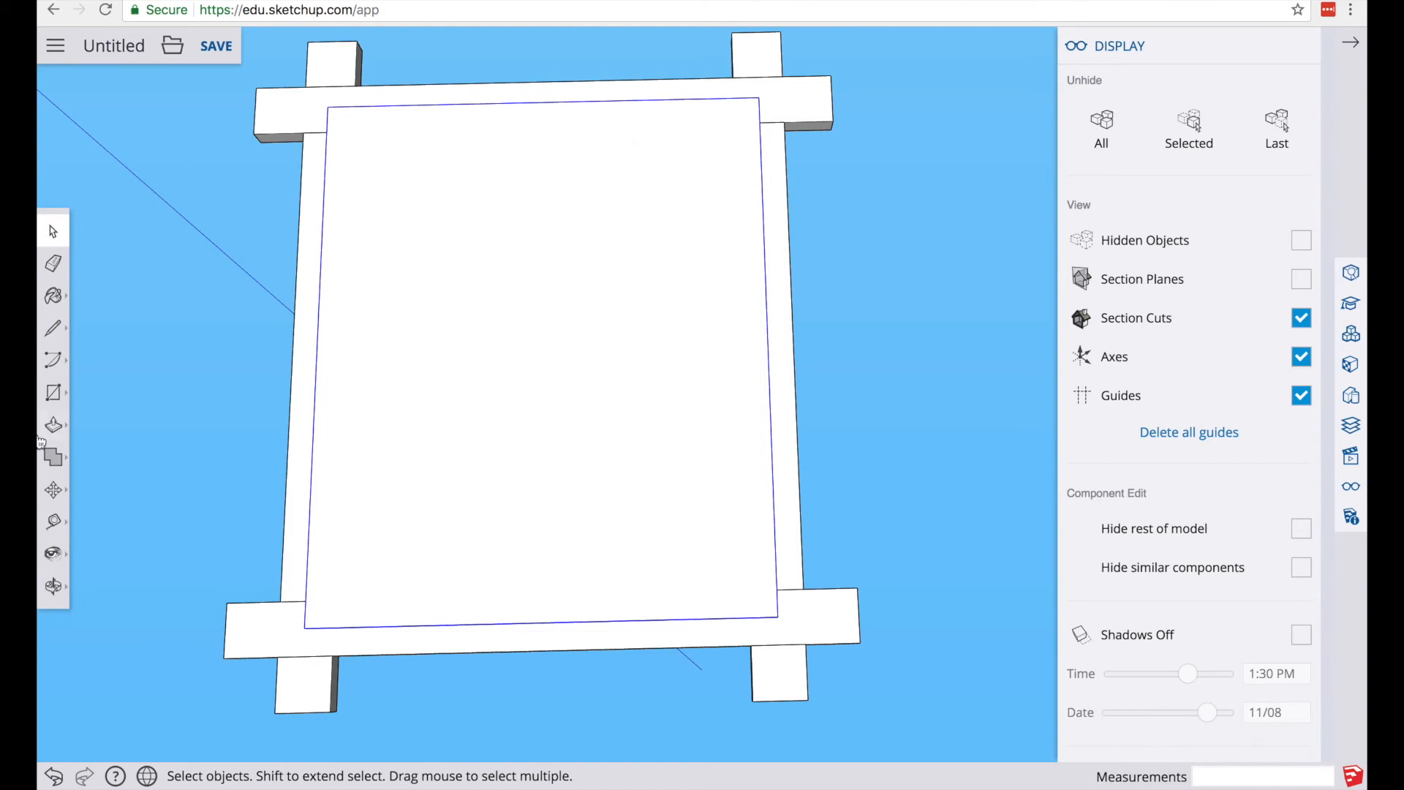
Step: Measure the base panel's short edge from corner to corner with the Tape Measure
{"action": "left_click", "coordinate": [54, 520]}
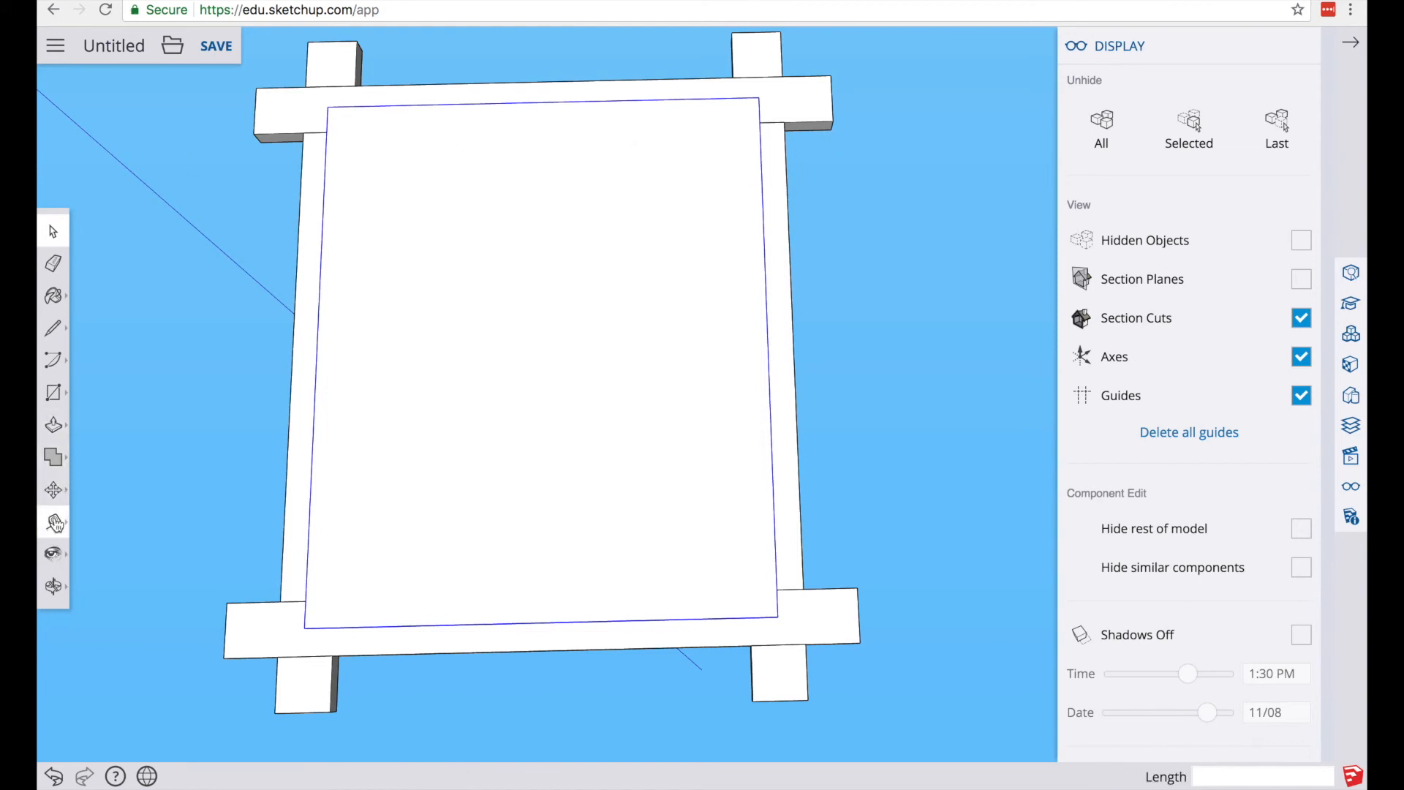
{"action": "left_click", "coordinate": [328, 107]}
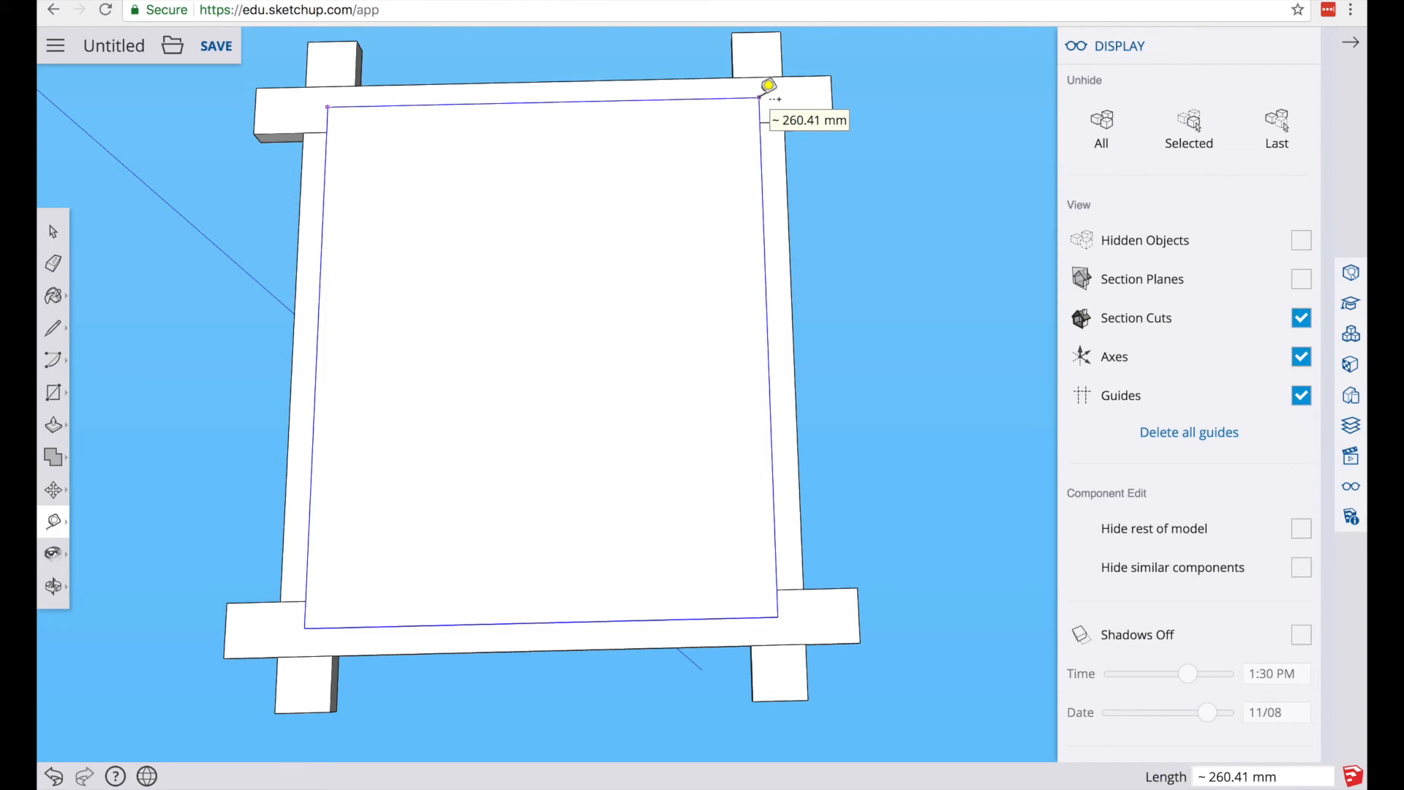
{"action": "left_click", "coordinate": [759, 97]}
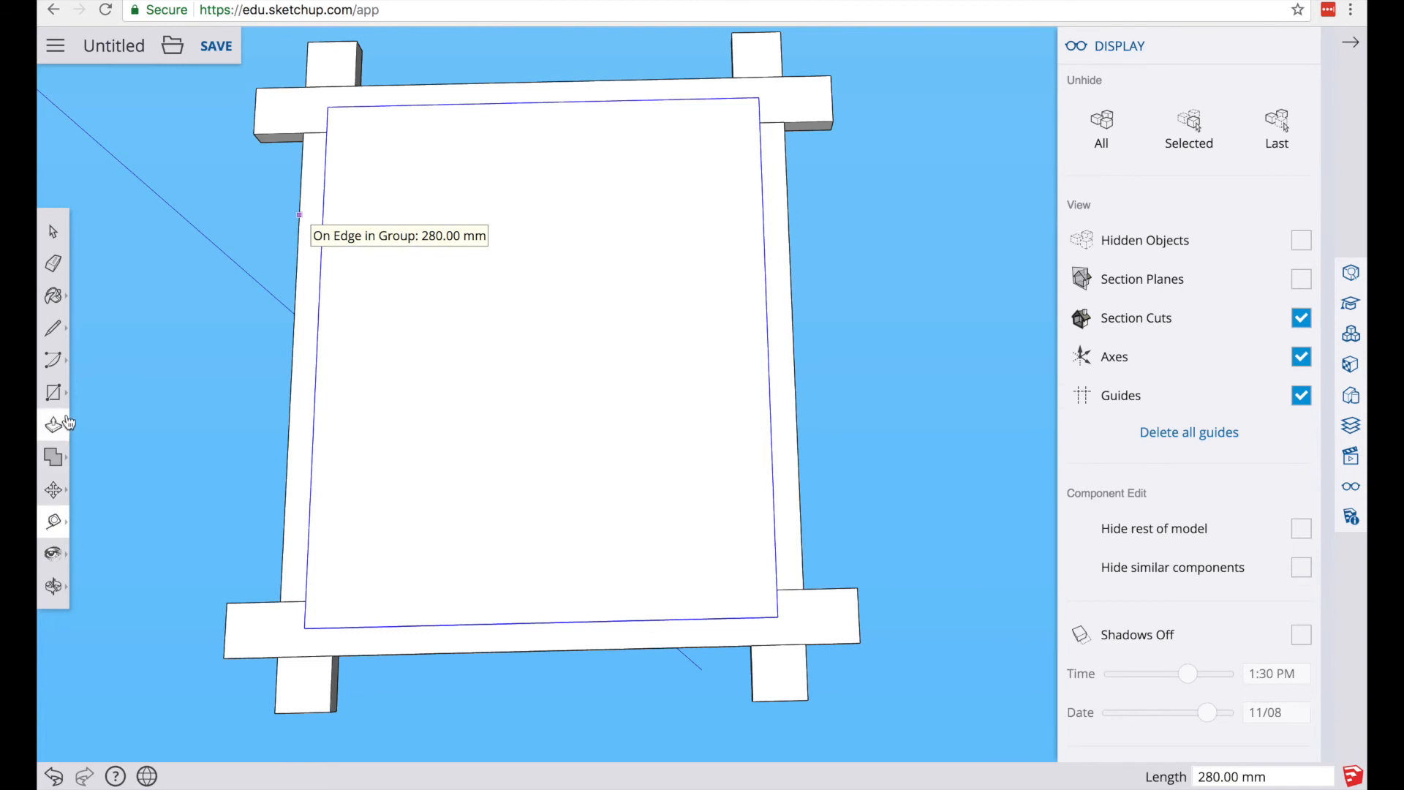
Step: Add linear dimensions to one short edge and one long edge of the base panel, placed outside its outline
{"action": "left_click", "coordinate": [64, 525]}
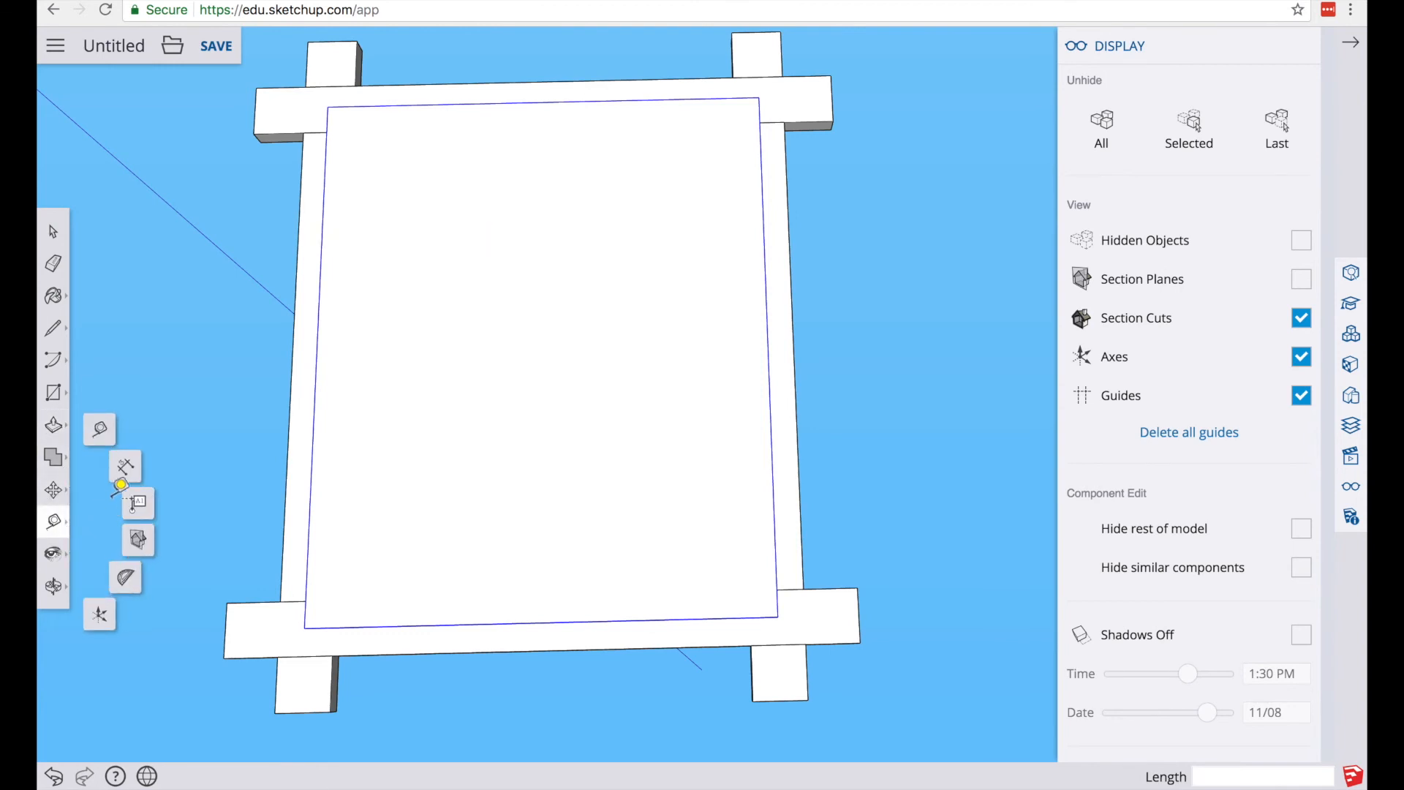
{"action": "left_click", "coordinate": [129, 472]}
{"action": "left_click", "coordinate": [328, 108]}
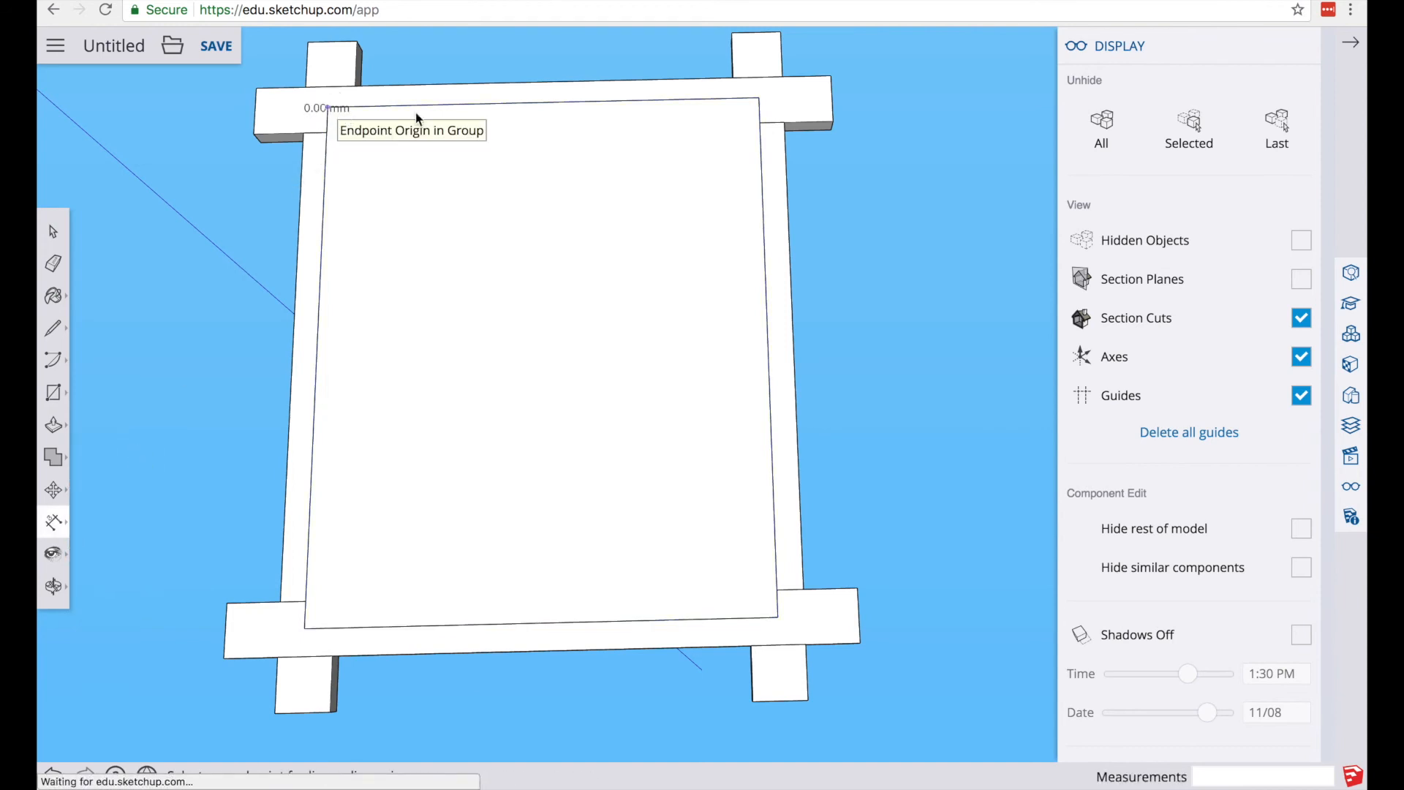
{"action": "left_click", "coordinate": [760, 99]}
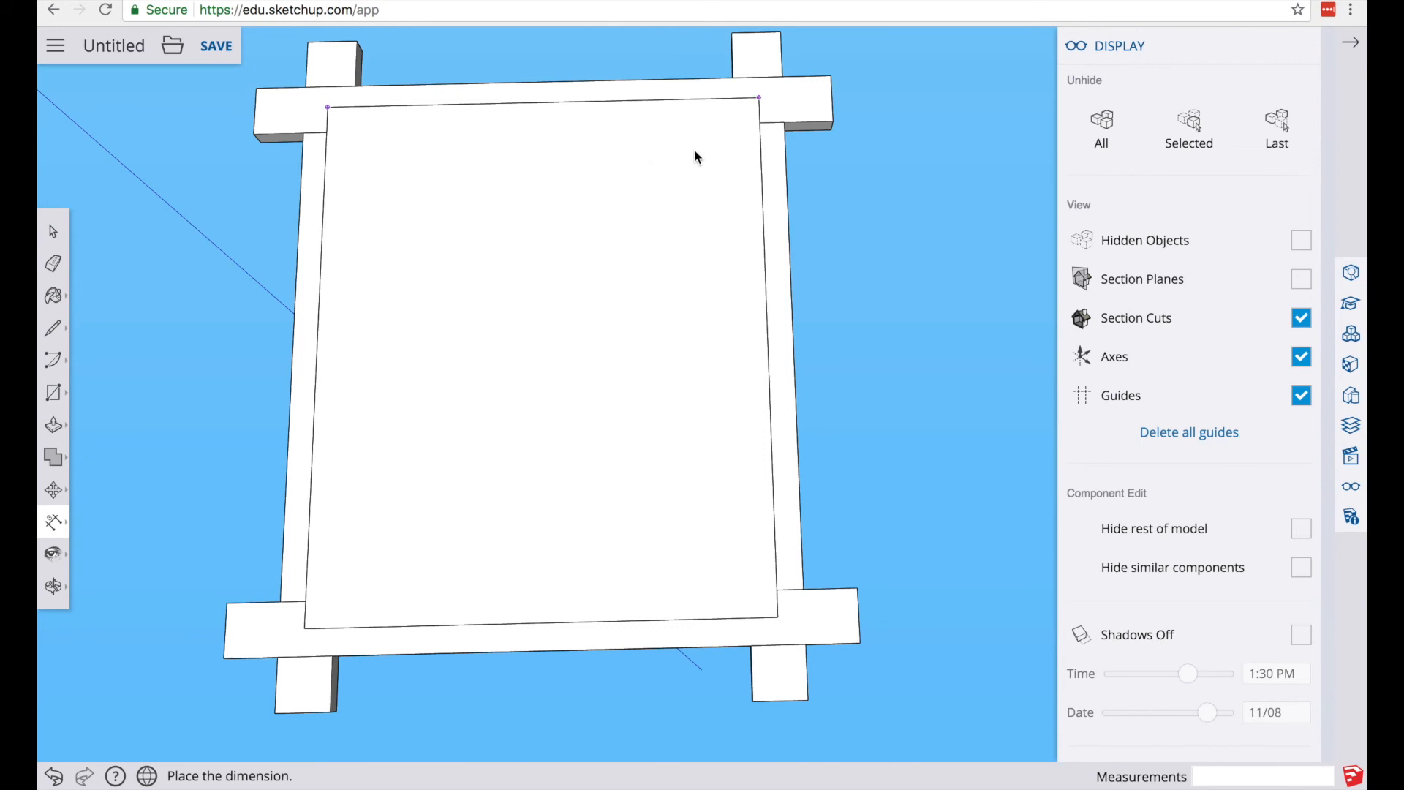
{"action": "left_click", "coordinate": [679, 56]}
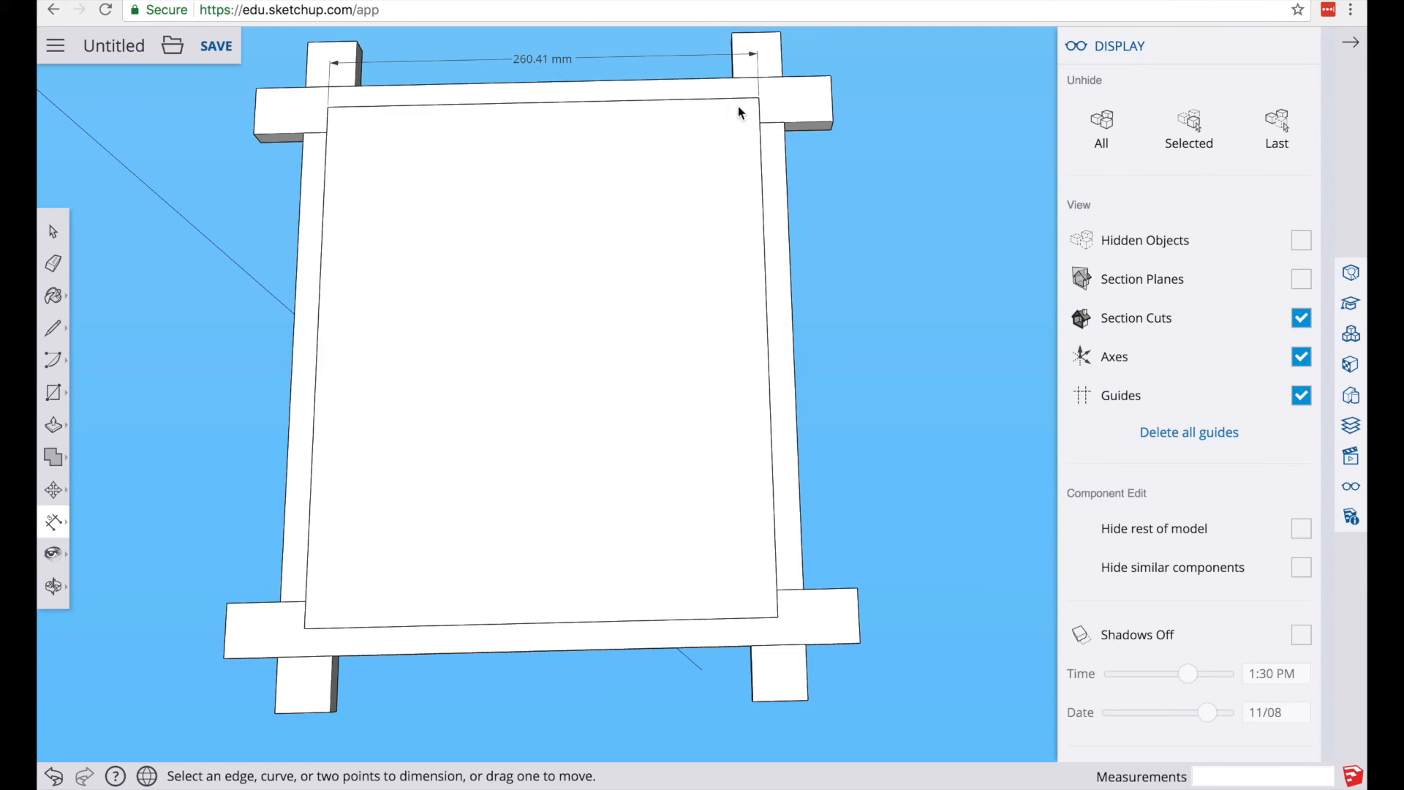
{"action": "left_click", "coordinate": [759, 99]}
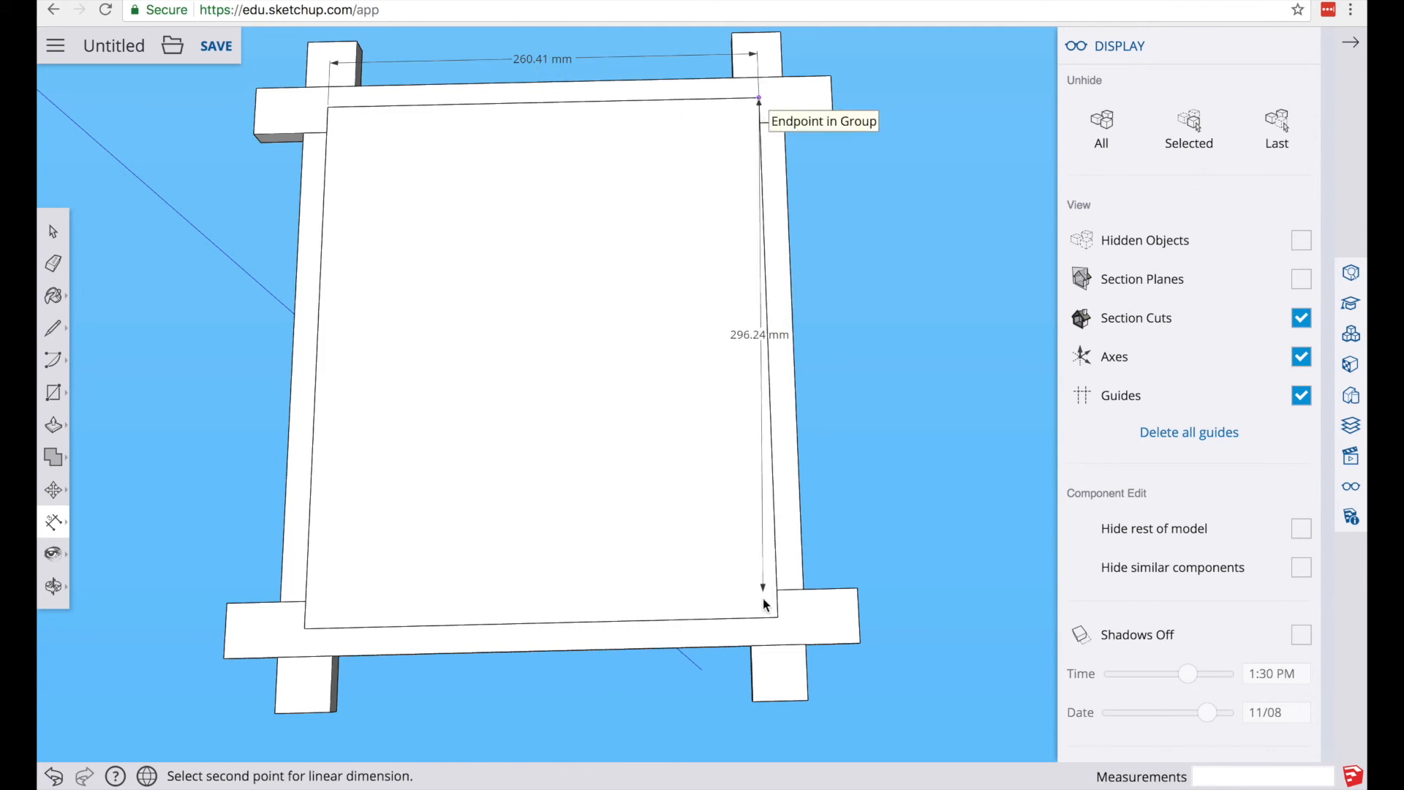
{"action": "left_click", "coordinate": [782, 619]}
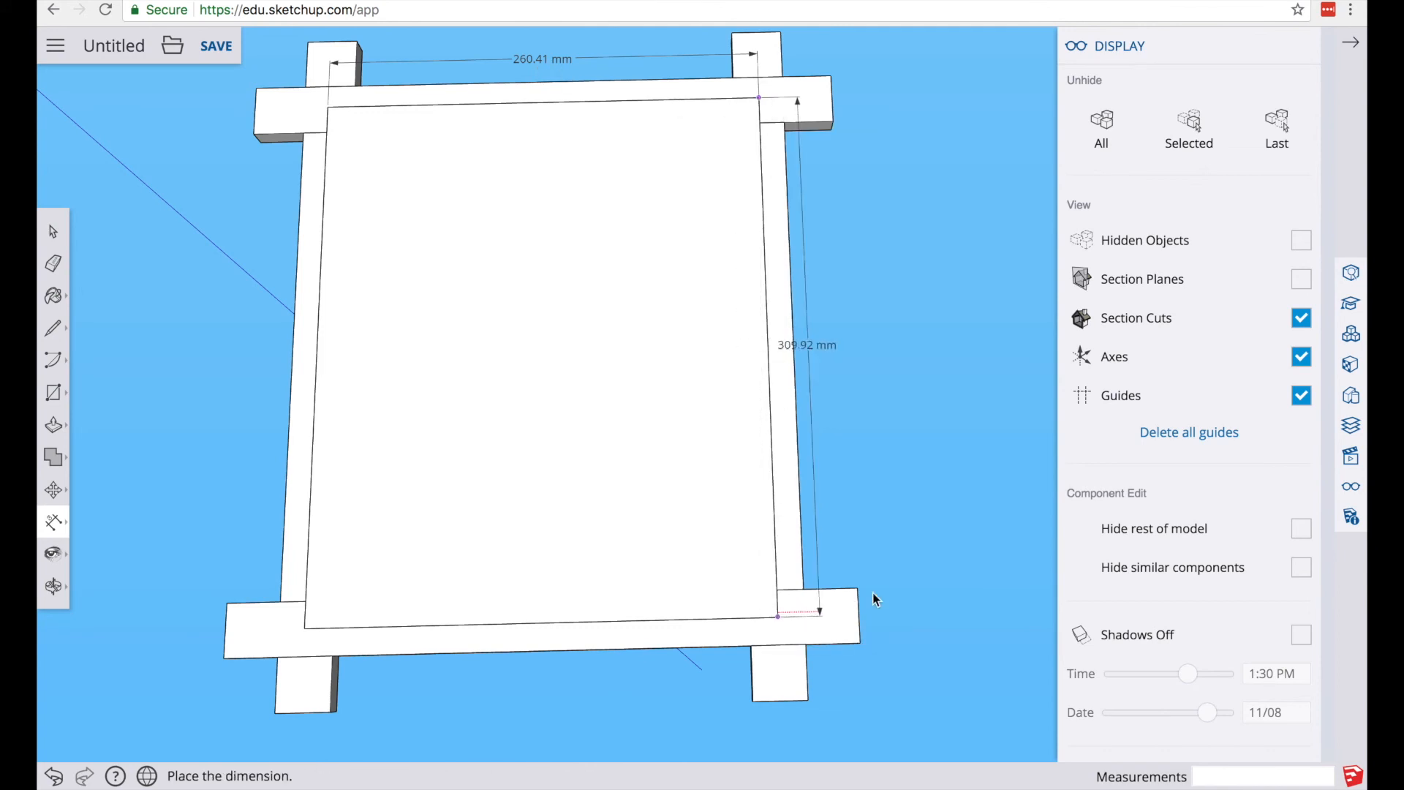
{"action": "left_click", "coordinate": [922, 609]}
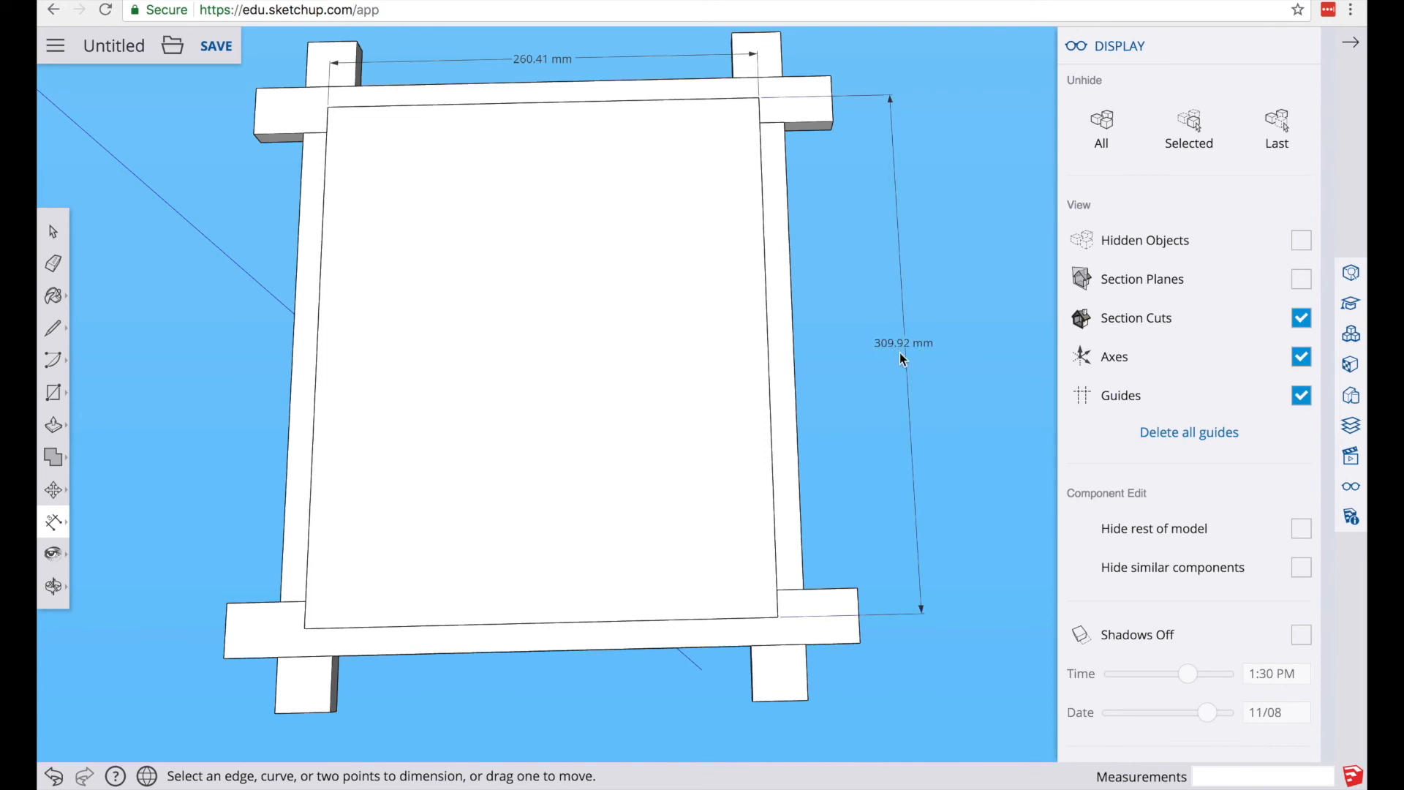
Step: Examine the dimensioned base panel and frame from below, the side and above, and close the display settings
{"action": "key", "text": "o"}
{"action": "left_click_drag", "start_coordinate": [828, 261], "coordinate": [851, 172]}
{"action": "middle_click_drag", "start_coordinate": [828, 192], "coordinate": [831, 188]}
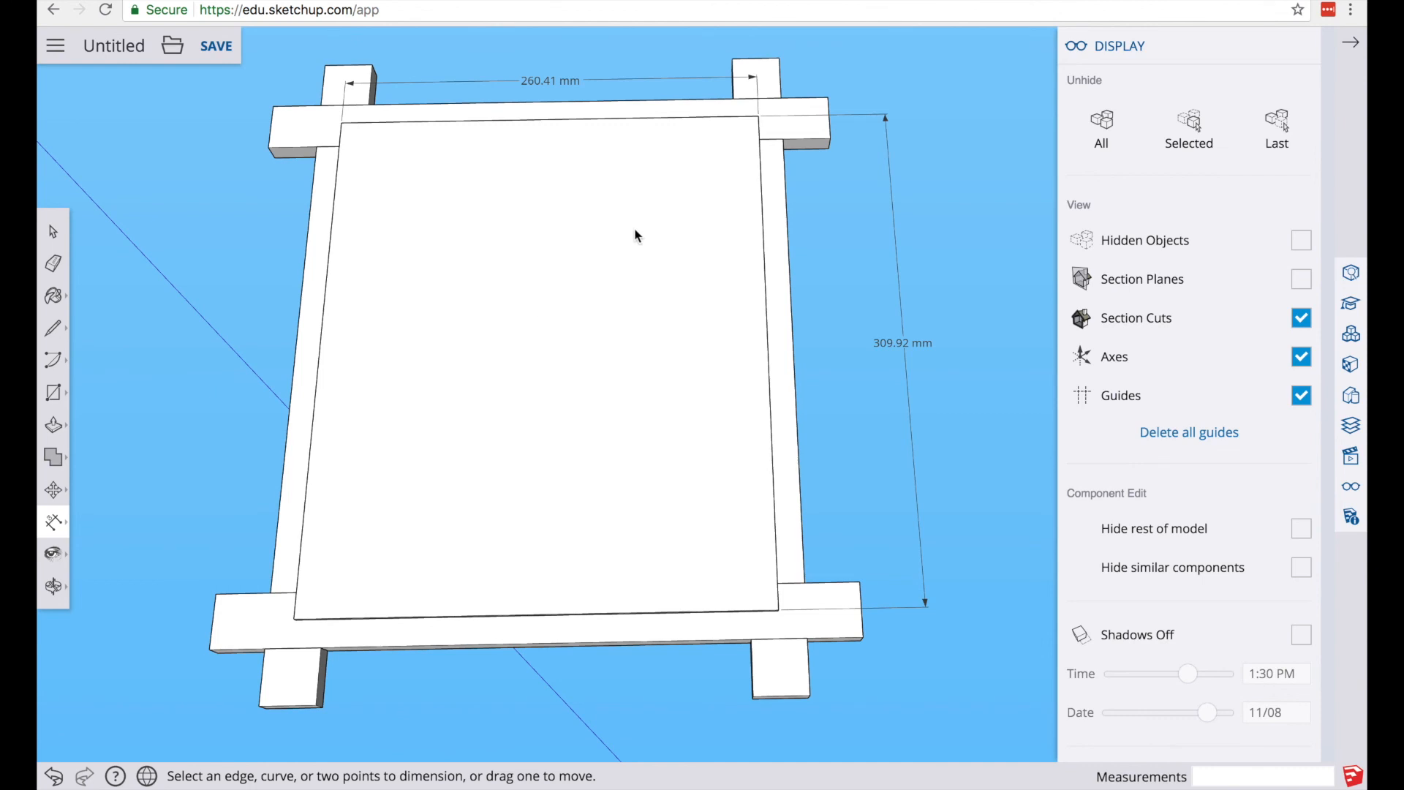
{"action": "middle_click_drag", "start_coordinate": [895, 273], "coordinate": [715, 257]}
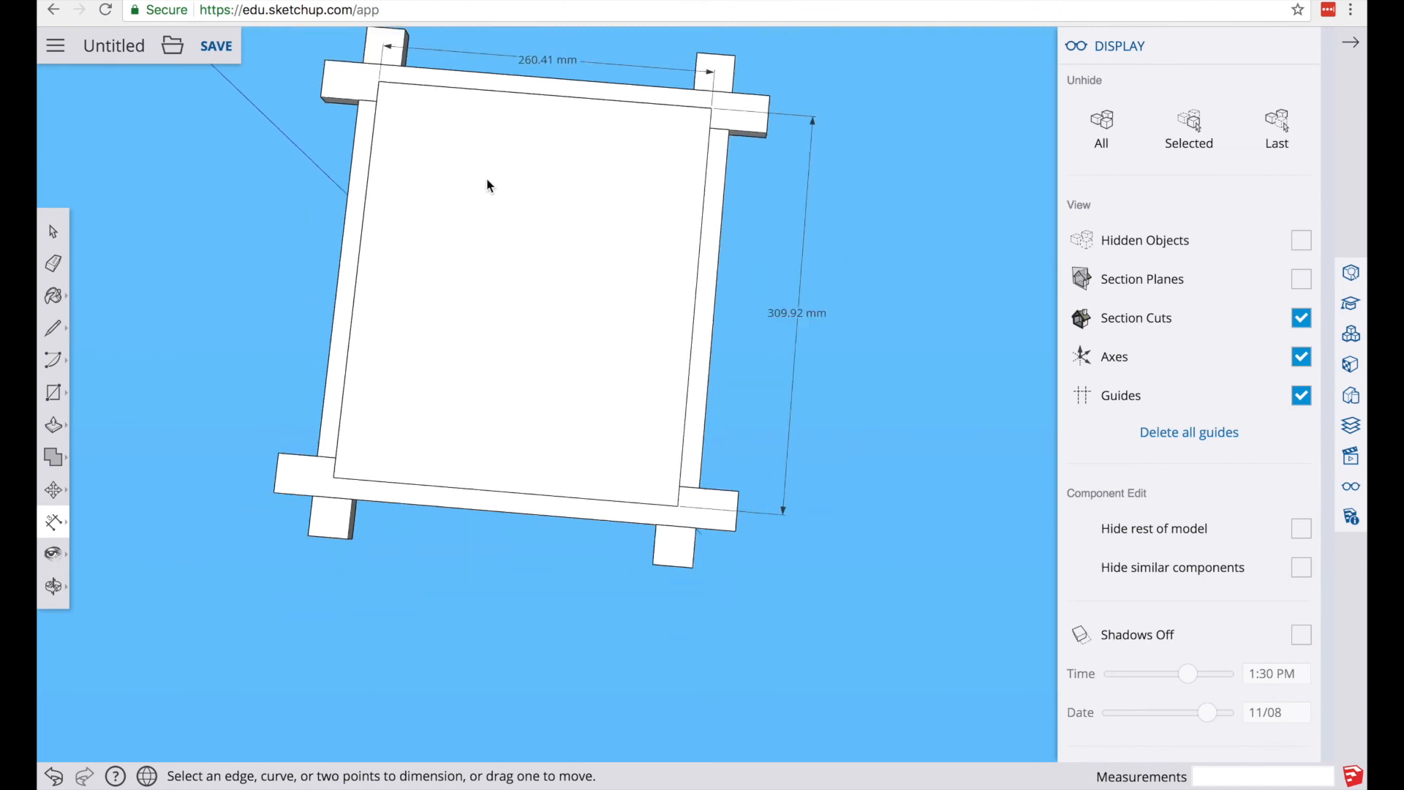
{"action": "middle_click_drag", "start_coordinate": [454, 162], "coordinate": [458, 220]}
{"action": "middle_click_drag", "start_coordinate": [464, 163], "coordinate": [473, 439]}
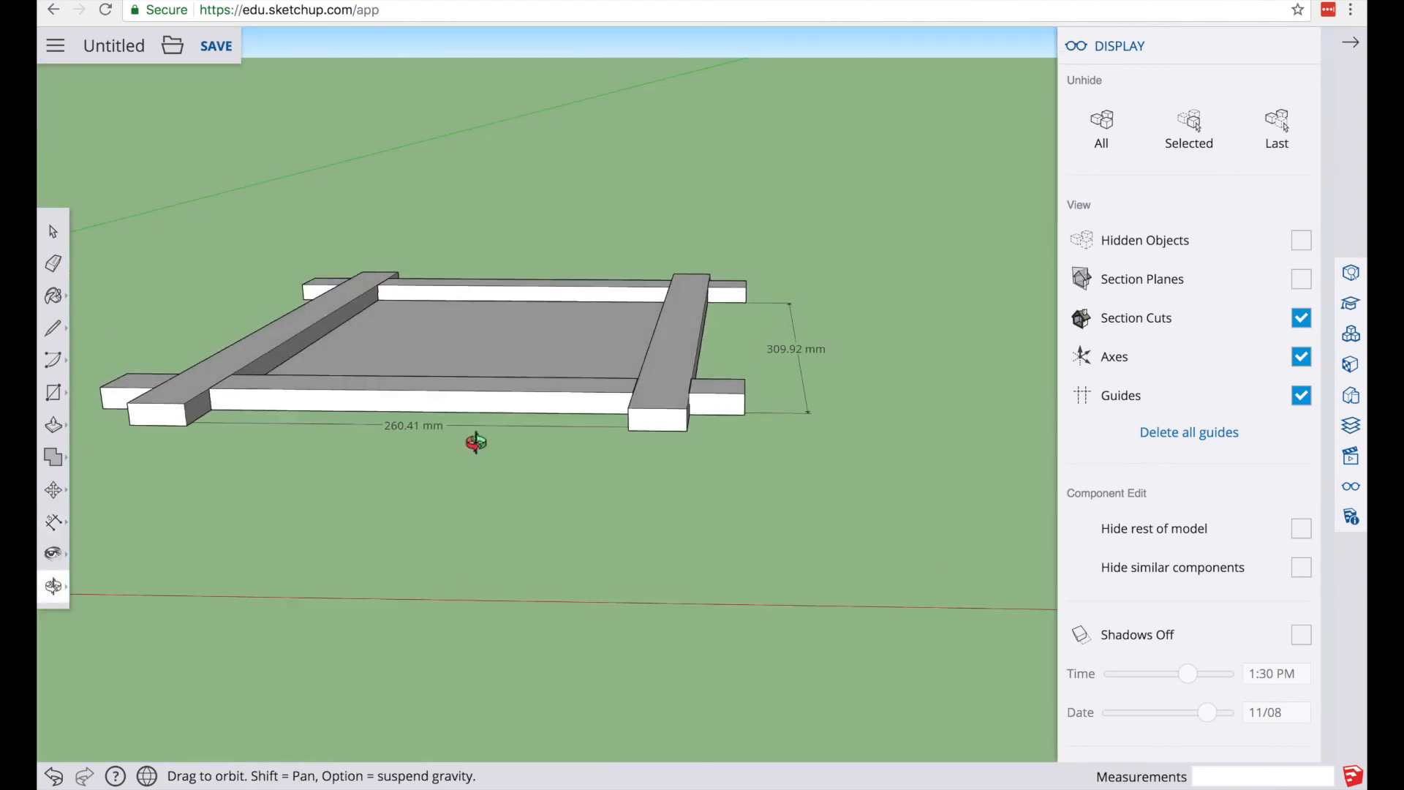
{"action": "middle_click_drag", "start_coordinate": [464, 131], "coordinate": [505, 477]}
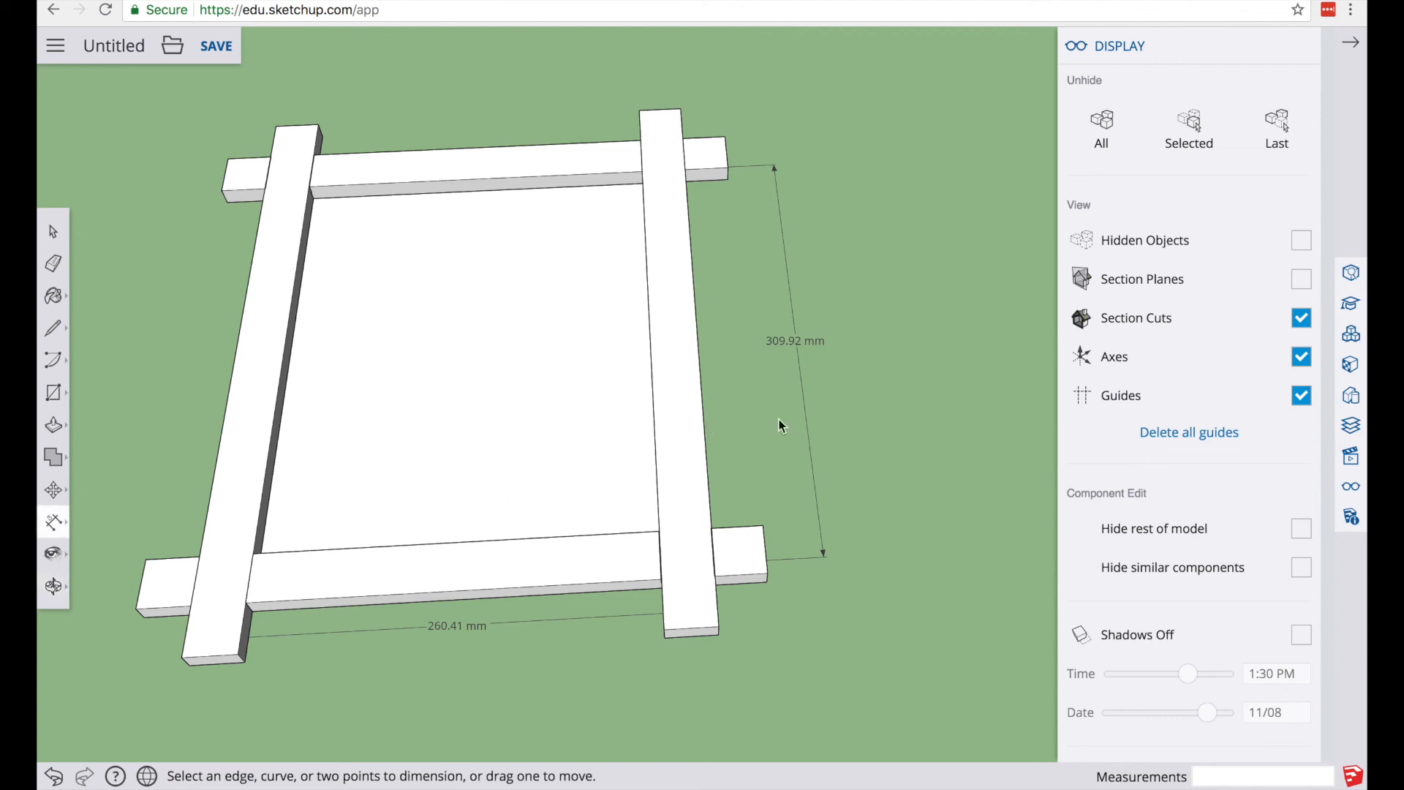
{"action": "left_click", "coordinate": [1350, 42]}
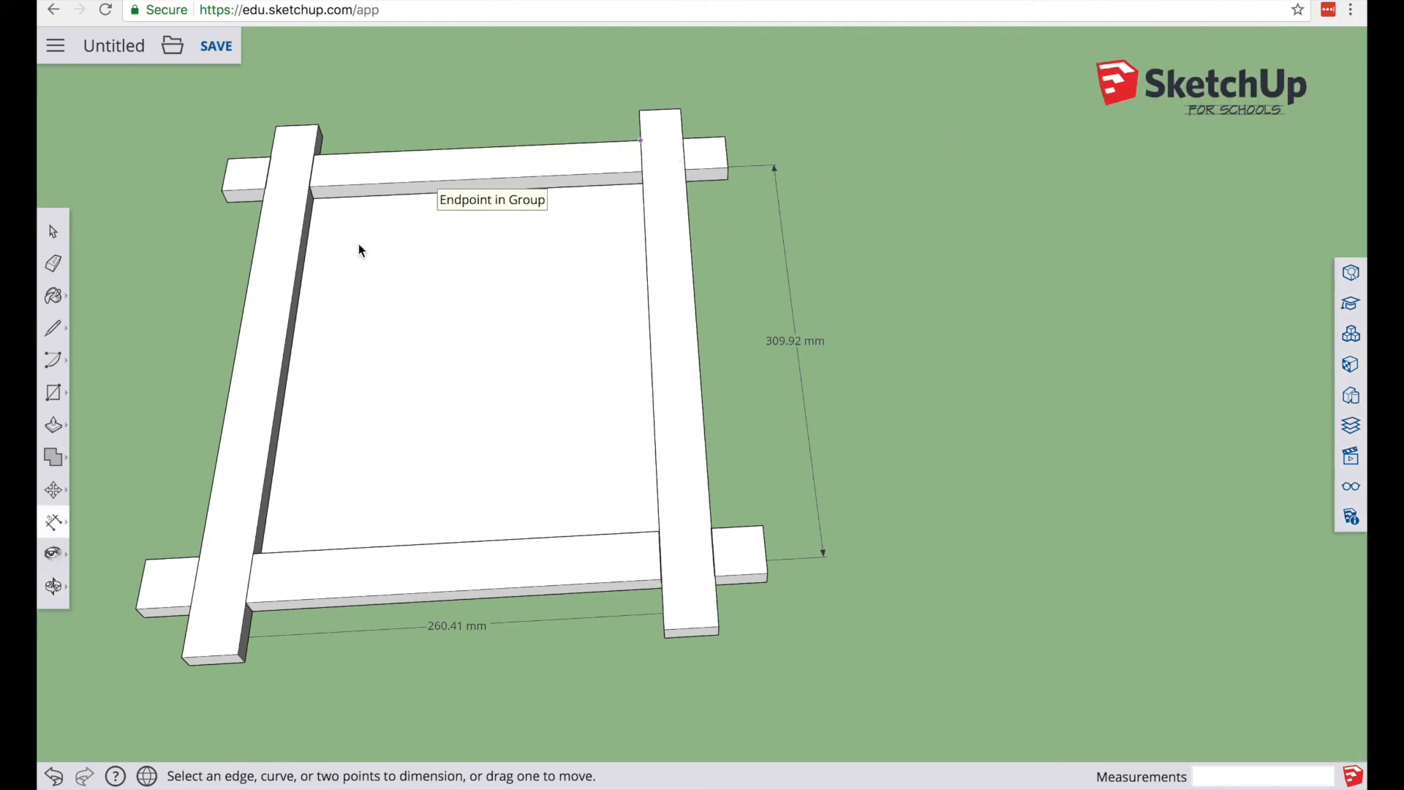